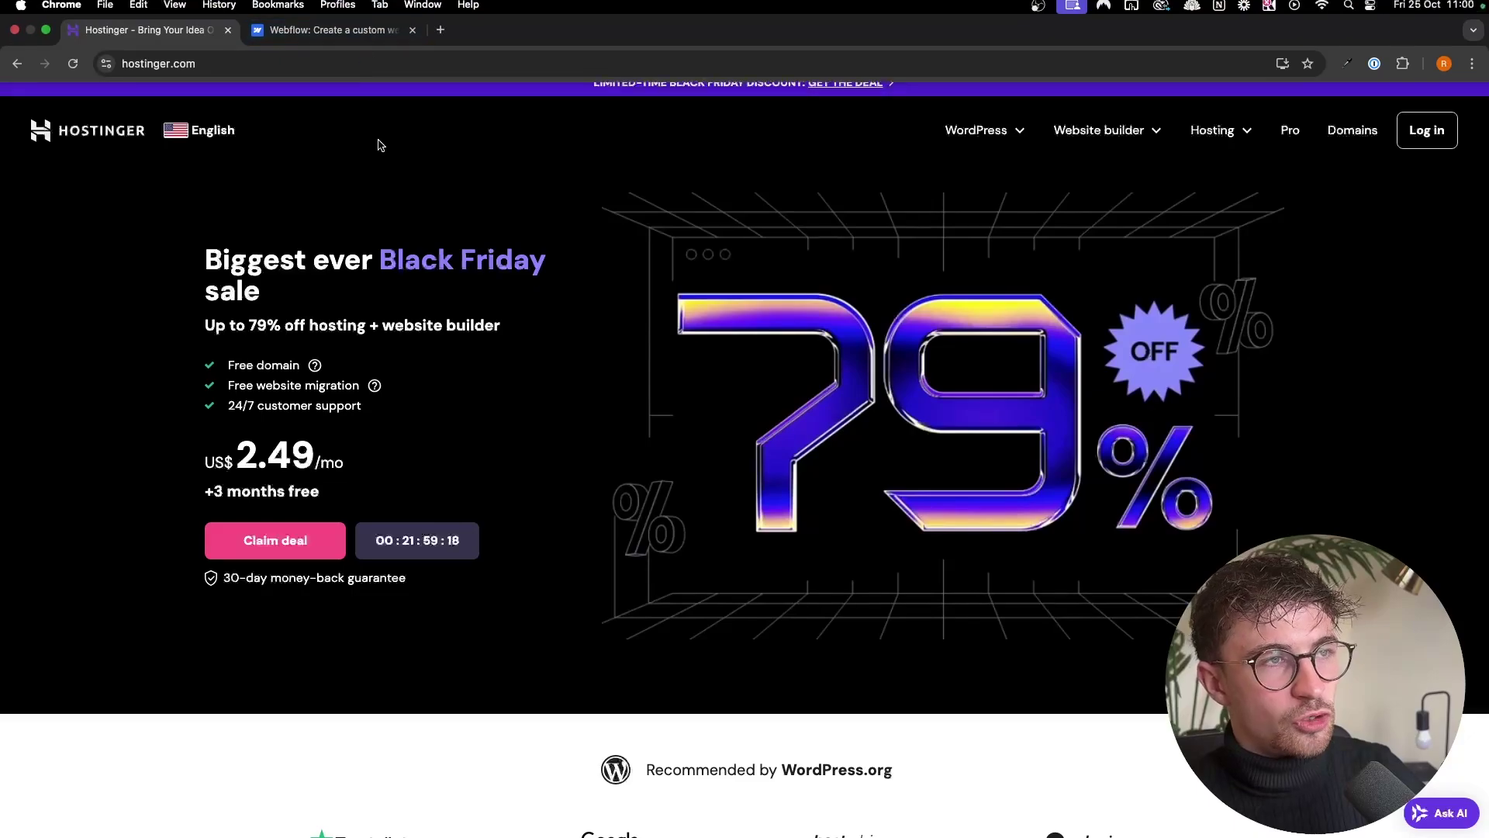
# Compare Webflow's homepage with Hostinger's Website Builder page and its 79% off Black Friday offer
pyautogui.click(332, 16)
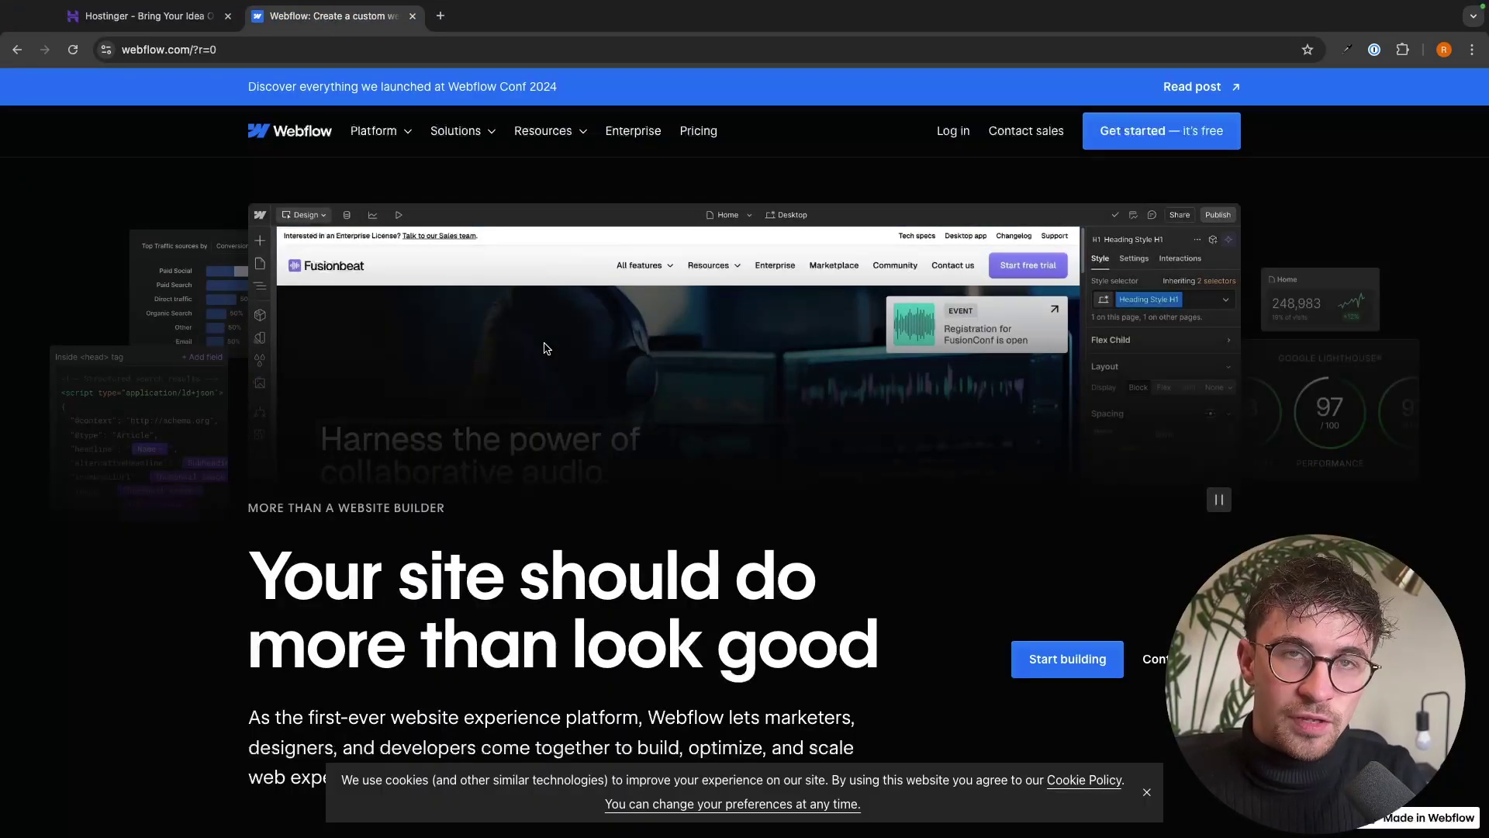
pyautogui.click(148, 17)
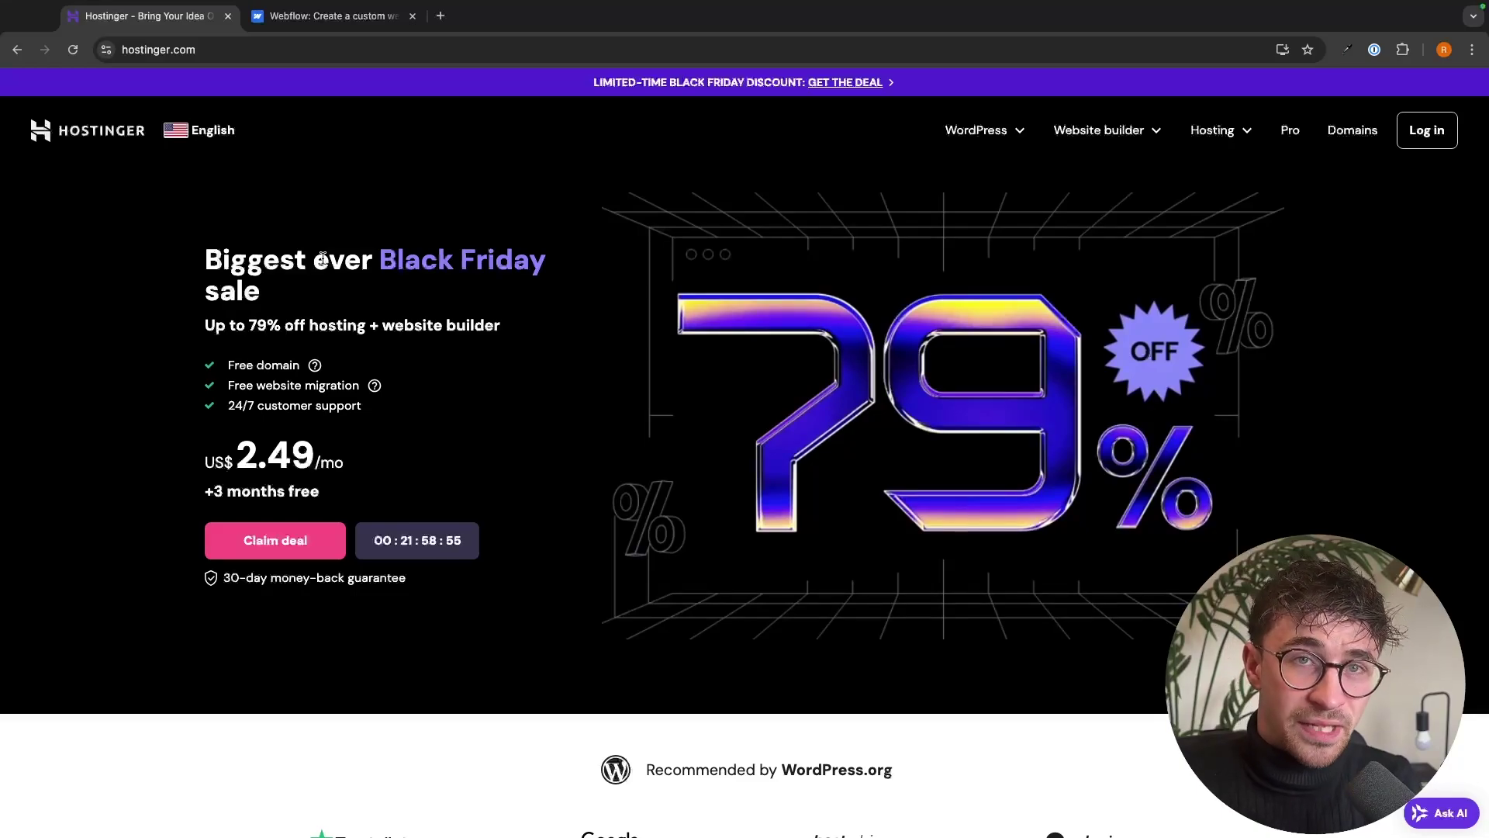
pyautogui.click(329, 16)
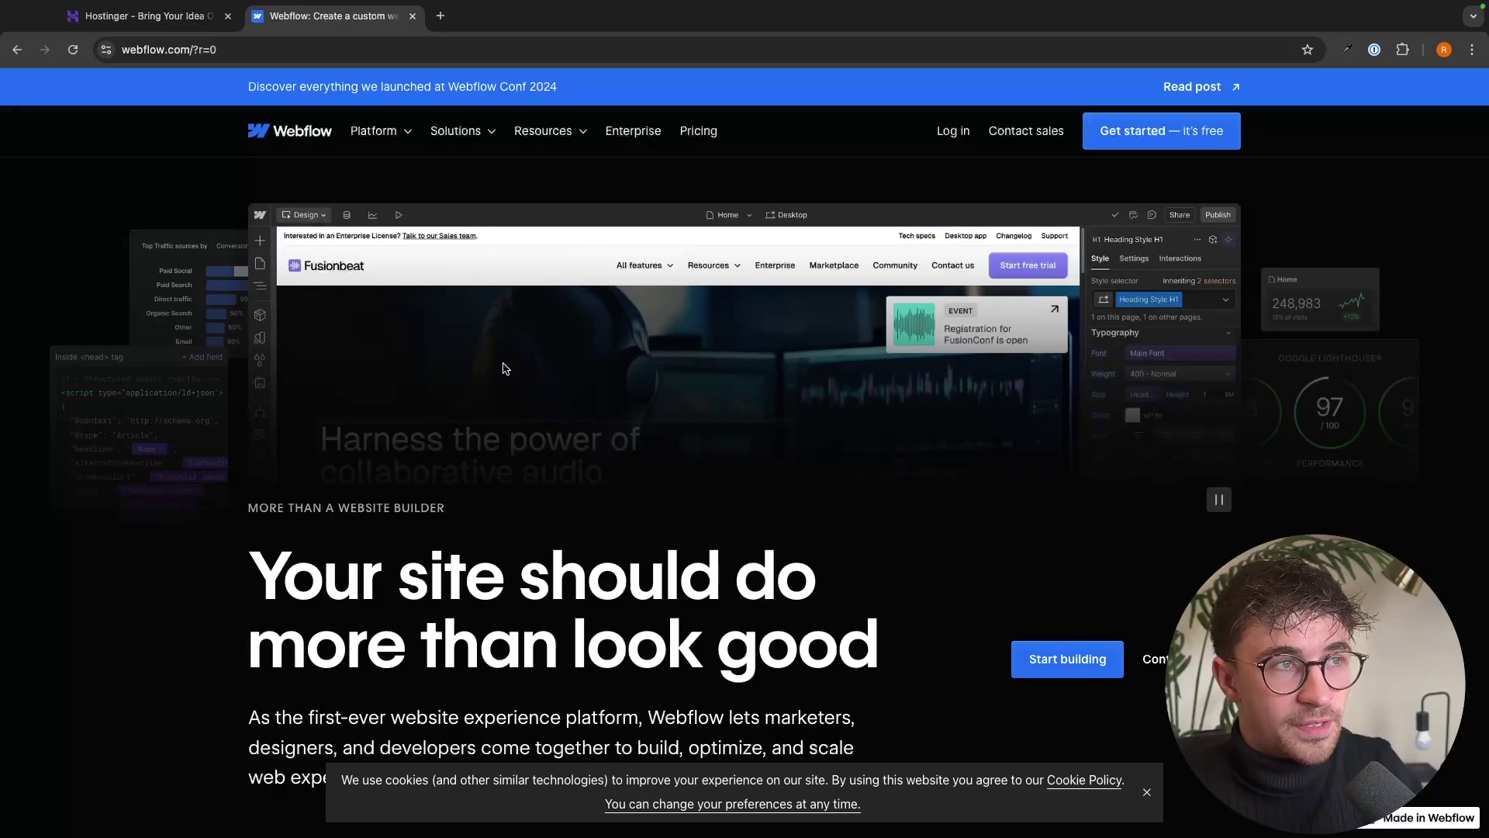
pyautogui.click(180, 26)
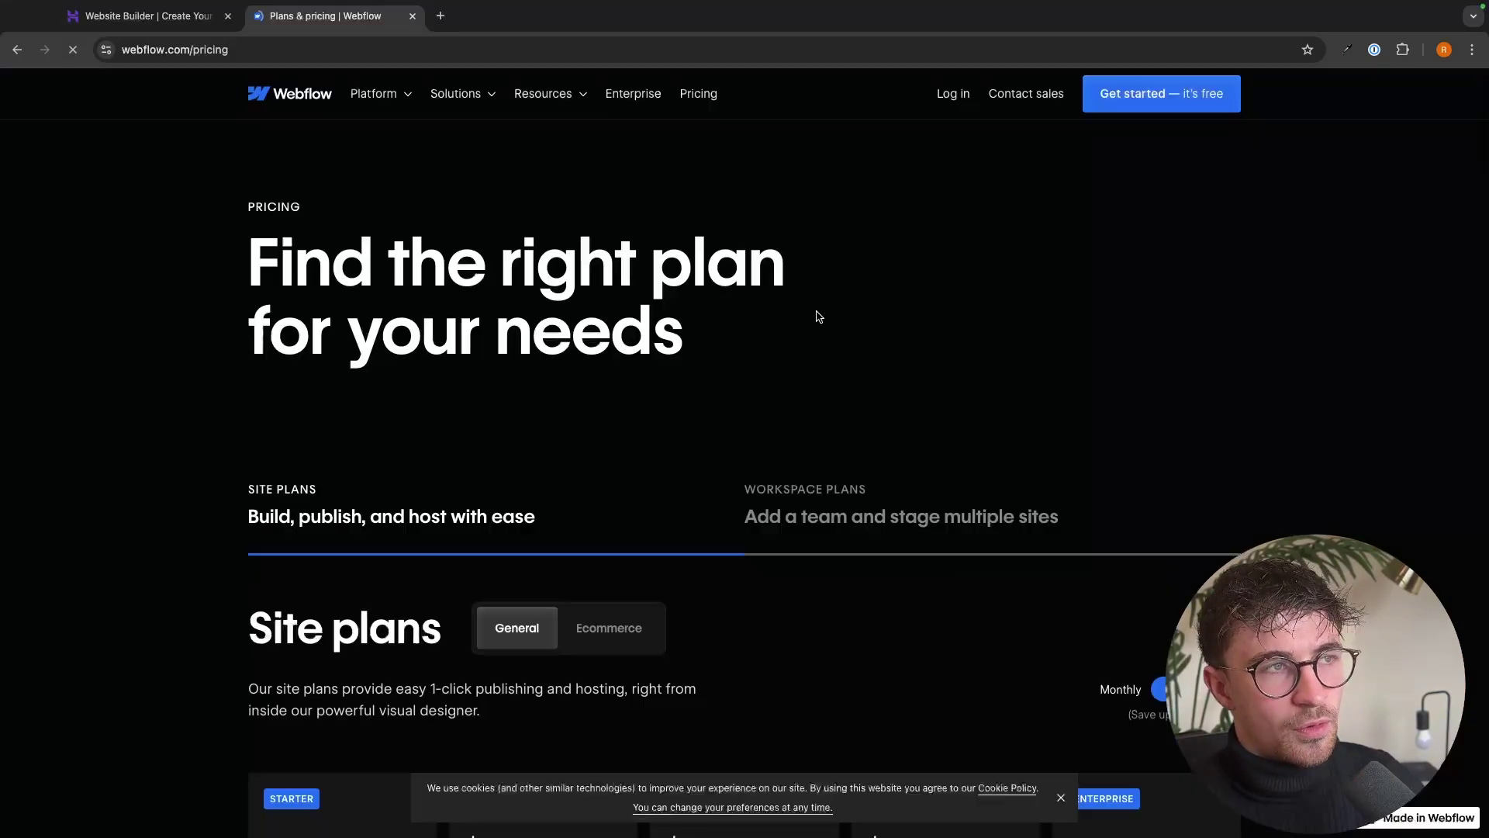
# Scroll through the plan cards, comparing the Premium and Business top features and AI tools
pyautogui.scroll(-4, 814, 316)
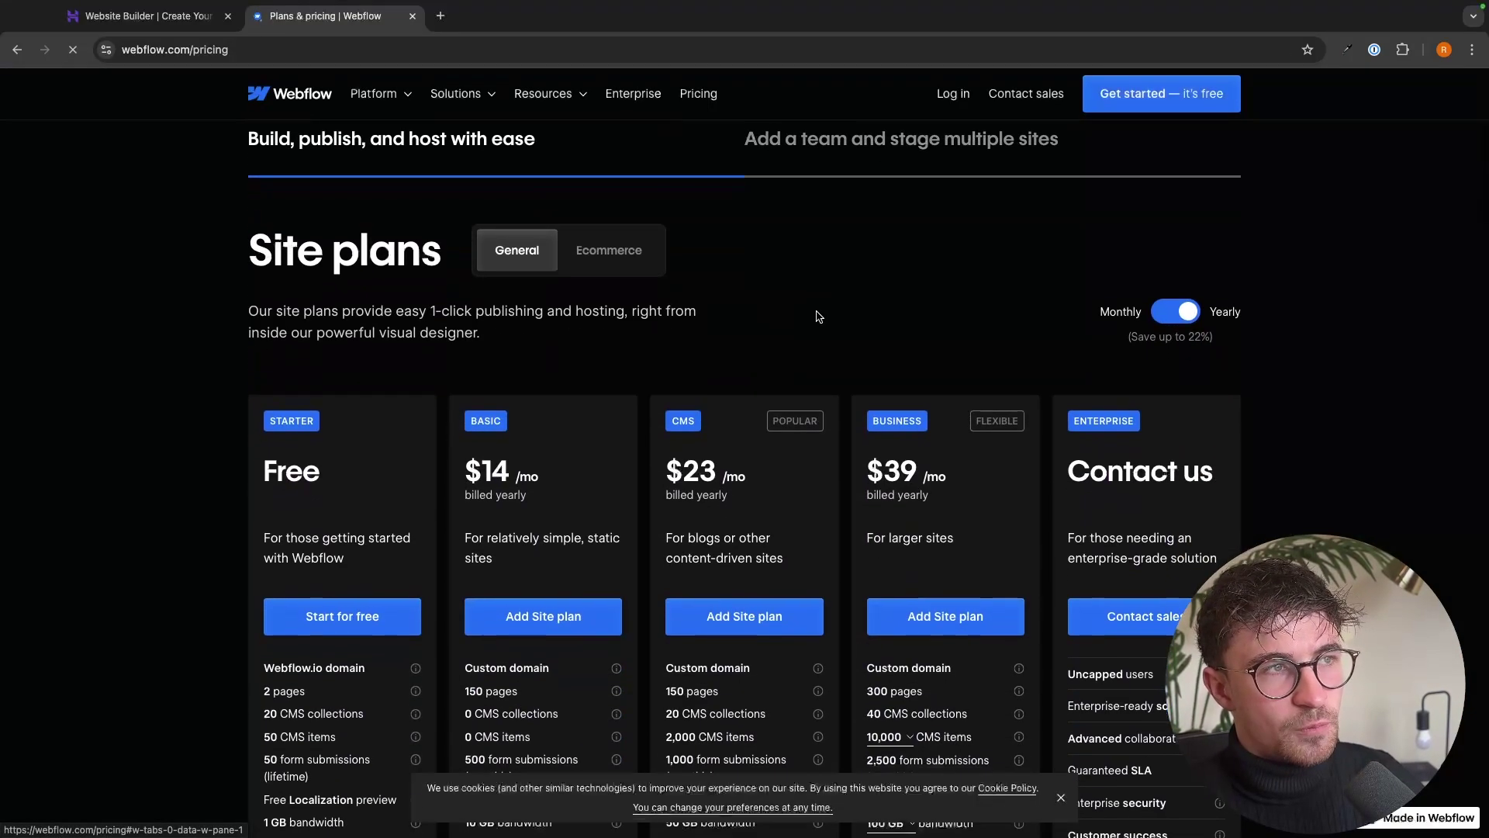
pyautogui.click(148, 16)
pyautogui.scroll(-8, 456, 279)
pyautogui.scroll(-3, 456, 279)
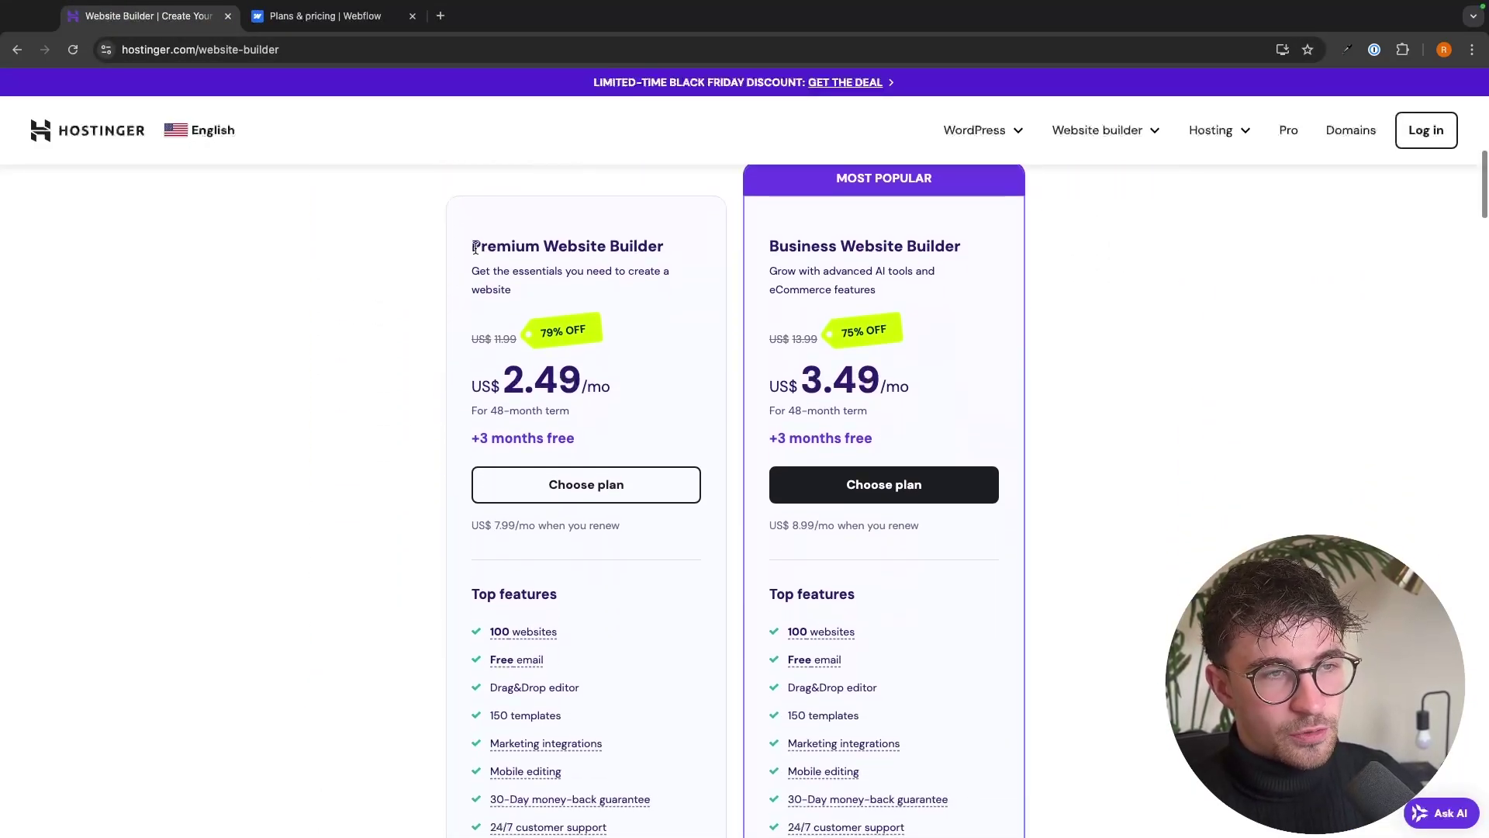
pyautogui.moveTo(470, 245); pyautogui.dragTo(1001, 246)
pyautogui.scroll(-4, 1105, 464)
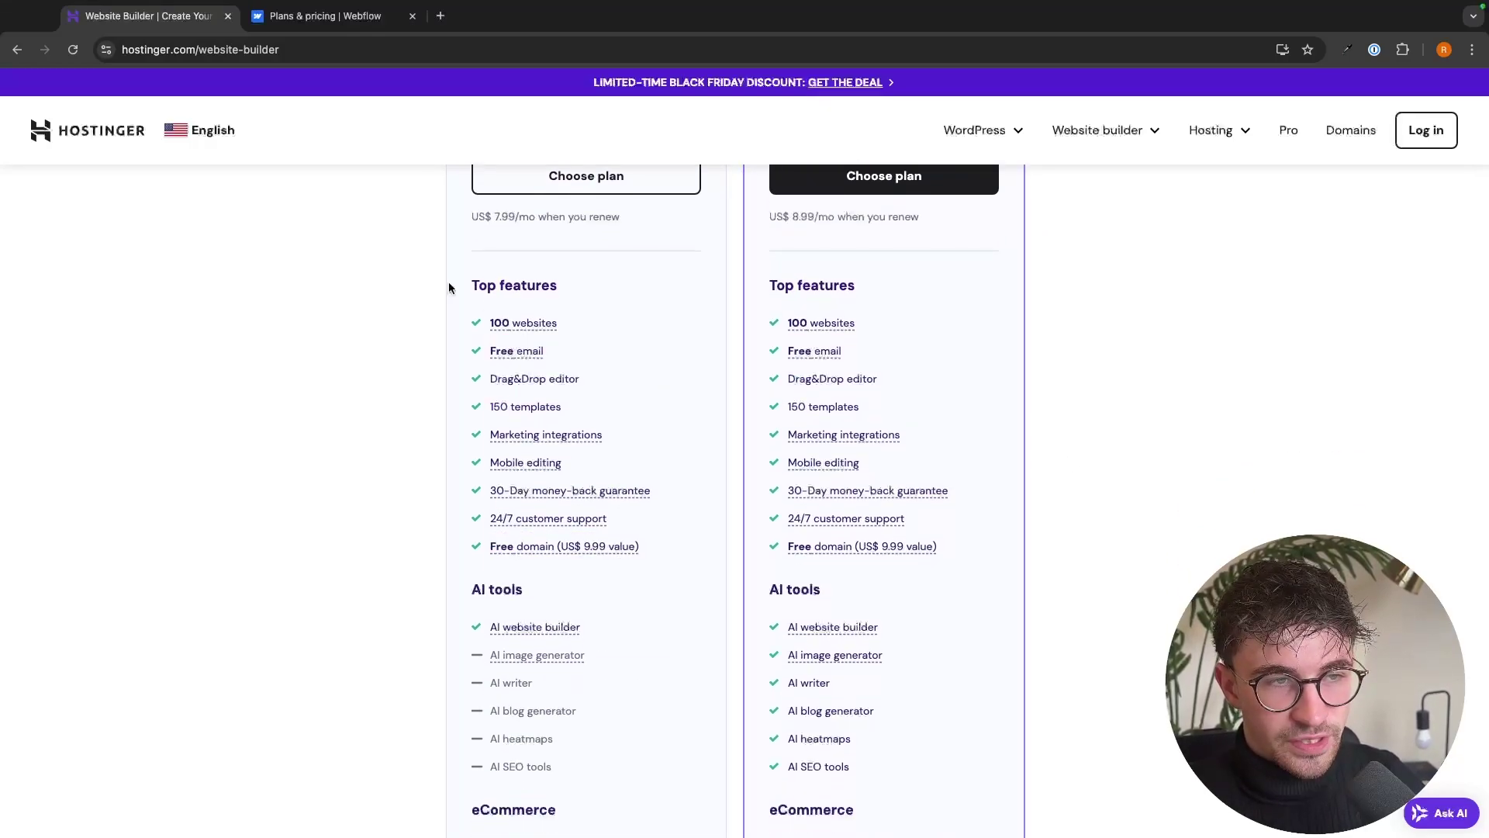
pyautogui.moveTo(449, 285); pyautogui.dragTo(701, 551)
pyautogui.moveTo(768, 287); pyautogui.dragTo(956, 551)
pyautogui.scroll(-4, 1104, 546)
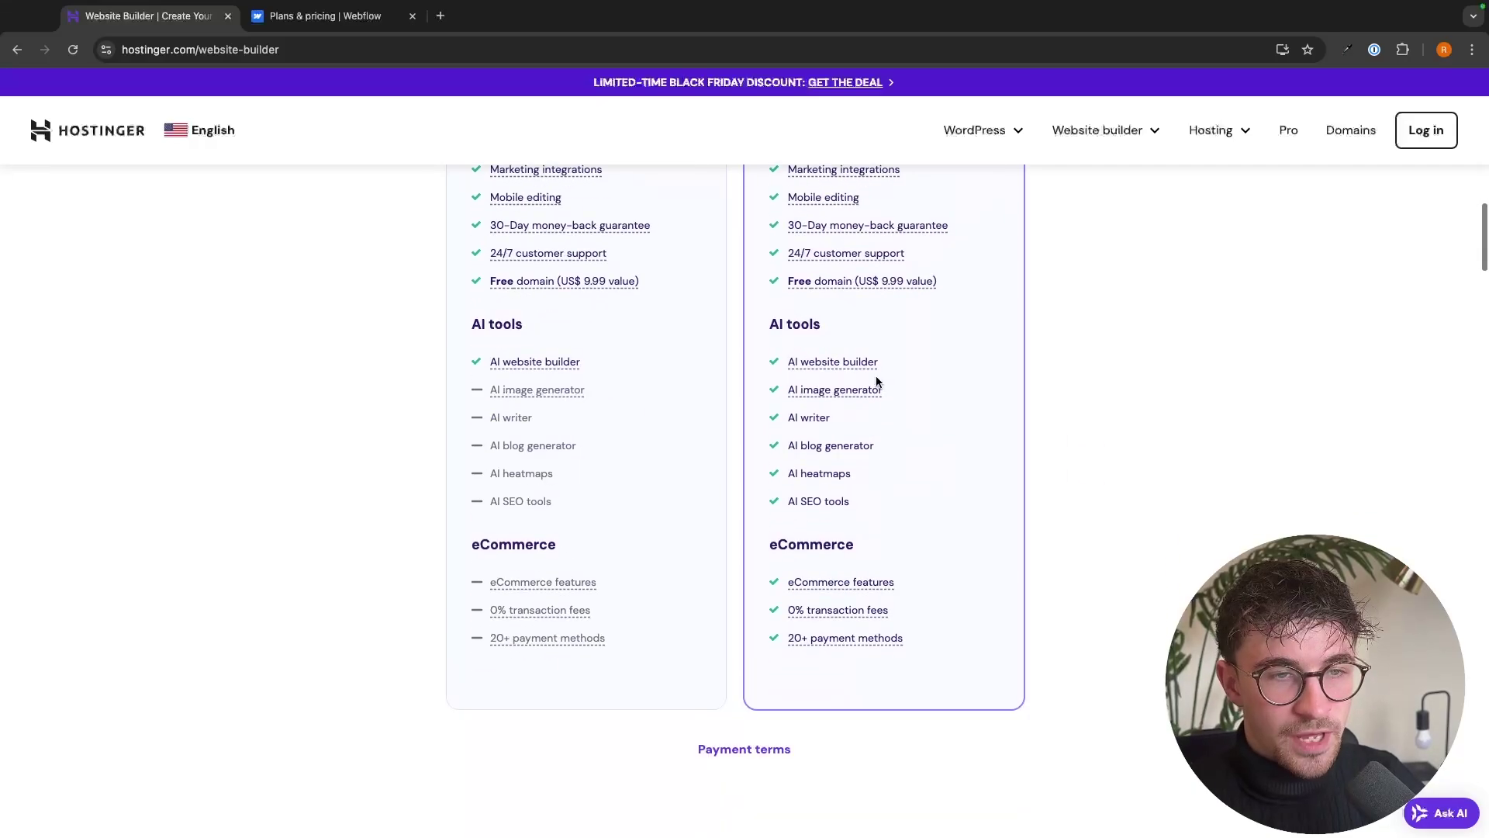
pyautogui.scroll(1, 877, 376)
pyautogui.moveTo(740, 334); pyautogui.dragTo(917, 518)
pyautogui.click(917, 518)
pyautogui.scroll(2, 916, 518)
pyautogui.scroll(-2, 905, 473)
# Examine the Business plan's AI writer, AI tools and eCommerce features
pyautogui.moveTo(802, 452)
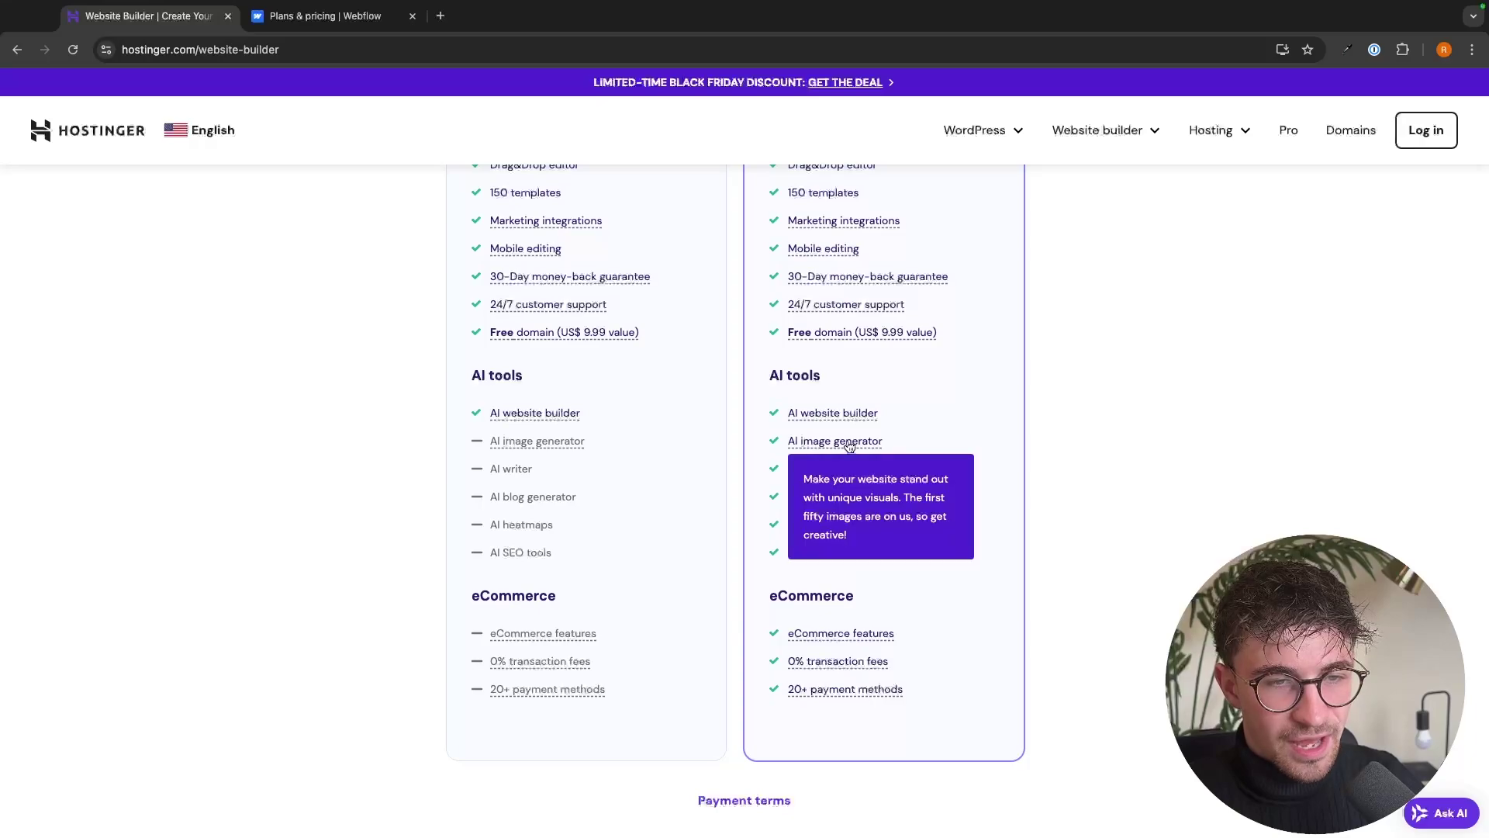
pyautogui.moveTo(787, 477); pyautogui.dragTo(904, 498)
pyautogui.click(877, 515)
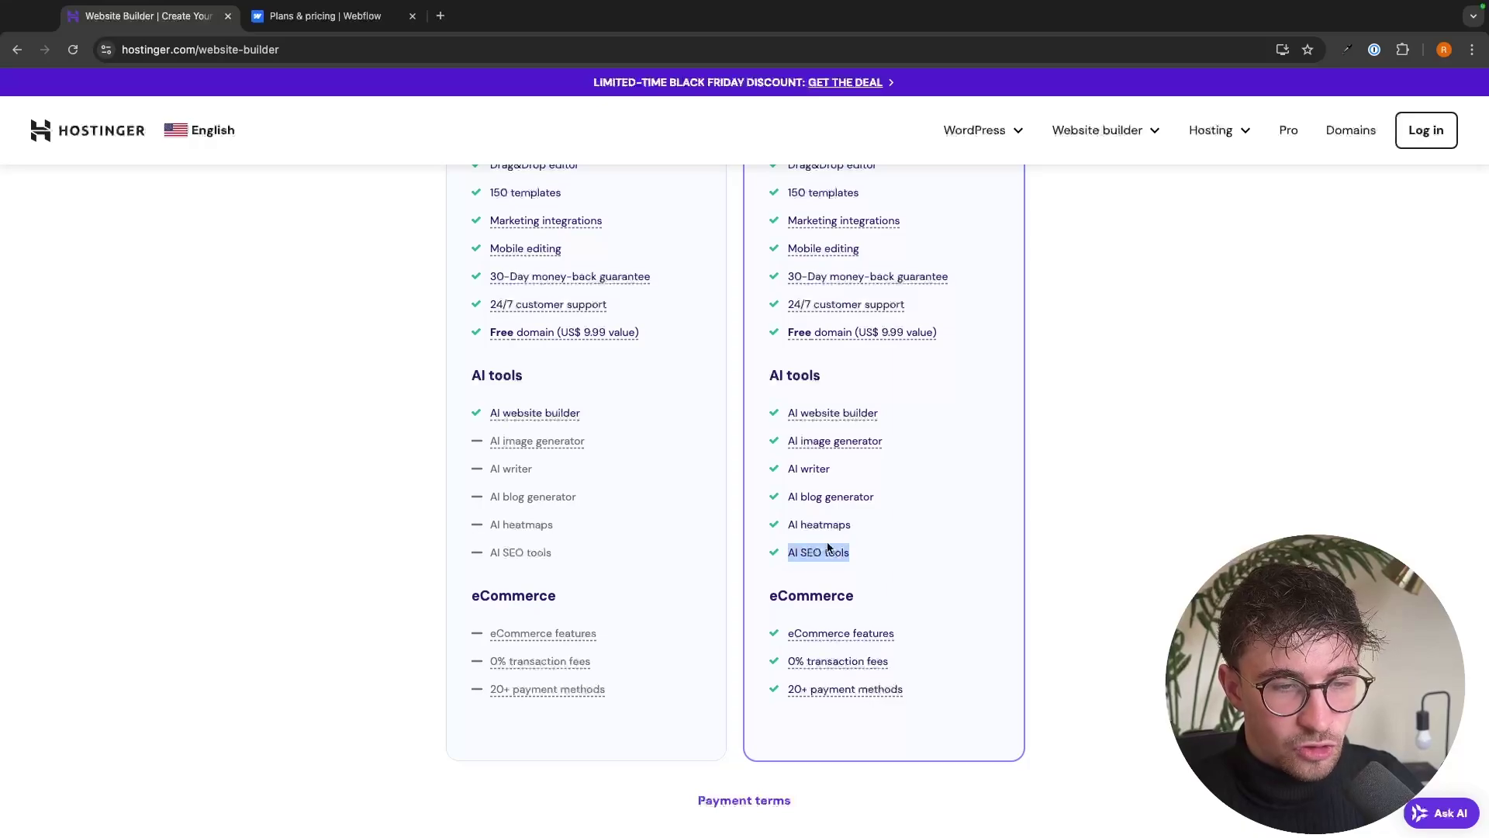
pyautogui.moveTo(754, 375); pyautogui.dragTo(907, 549)
pyautogui.click(907, 549)
pyautogui.scroll(7, 912, 543)
pyautogui.scroll(-10, 919, 536)
pyautogui.scroll(5, 919, 537)
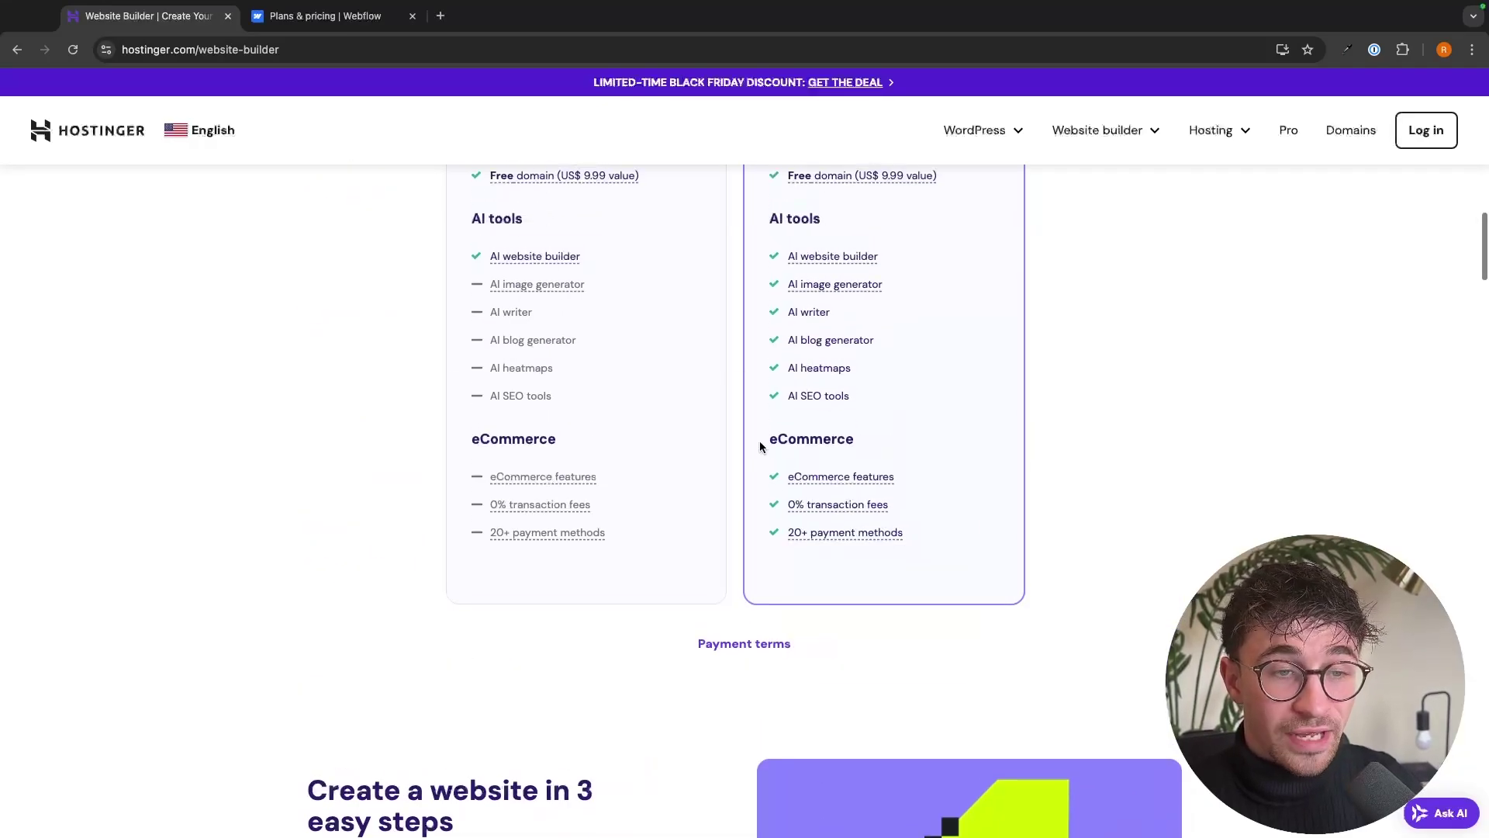
pyautogui.moveTo(763, 446); pyautogui.dragTo(918, 567)
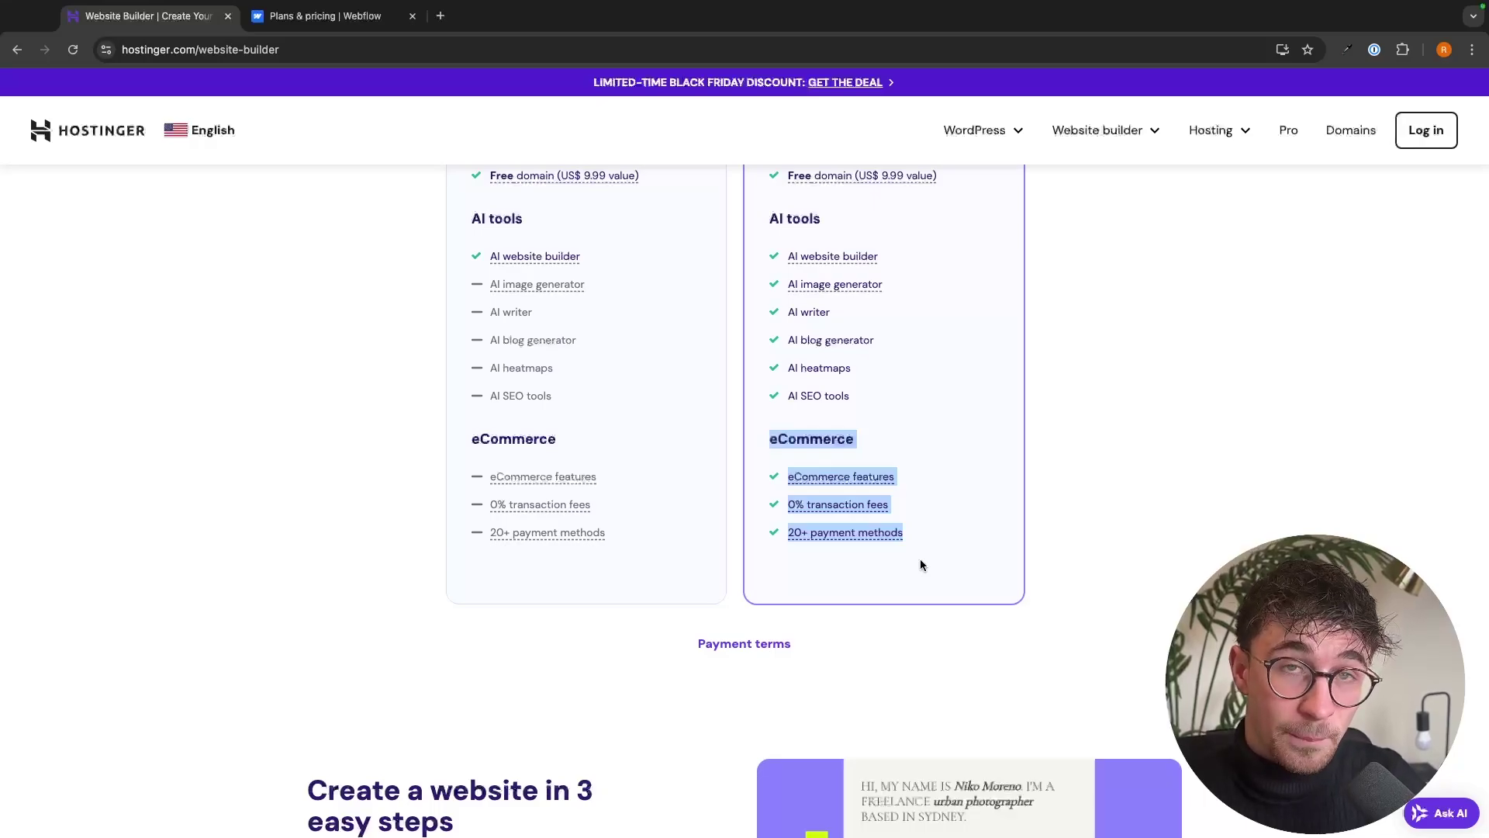
pyautogui.scroll(8, 920, 559)
pyautogui.scroll(1, 920, 558)
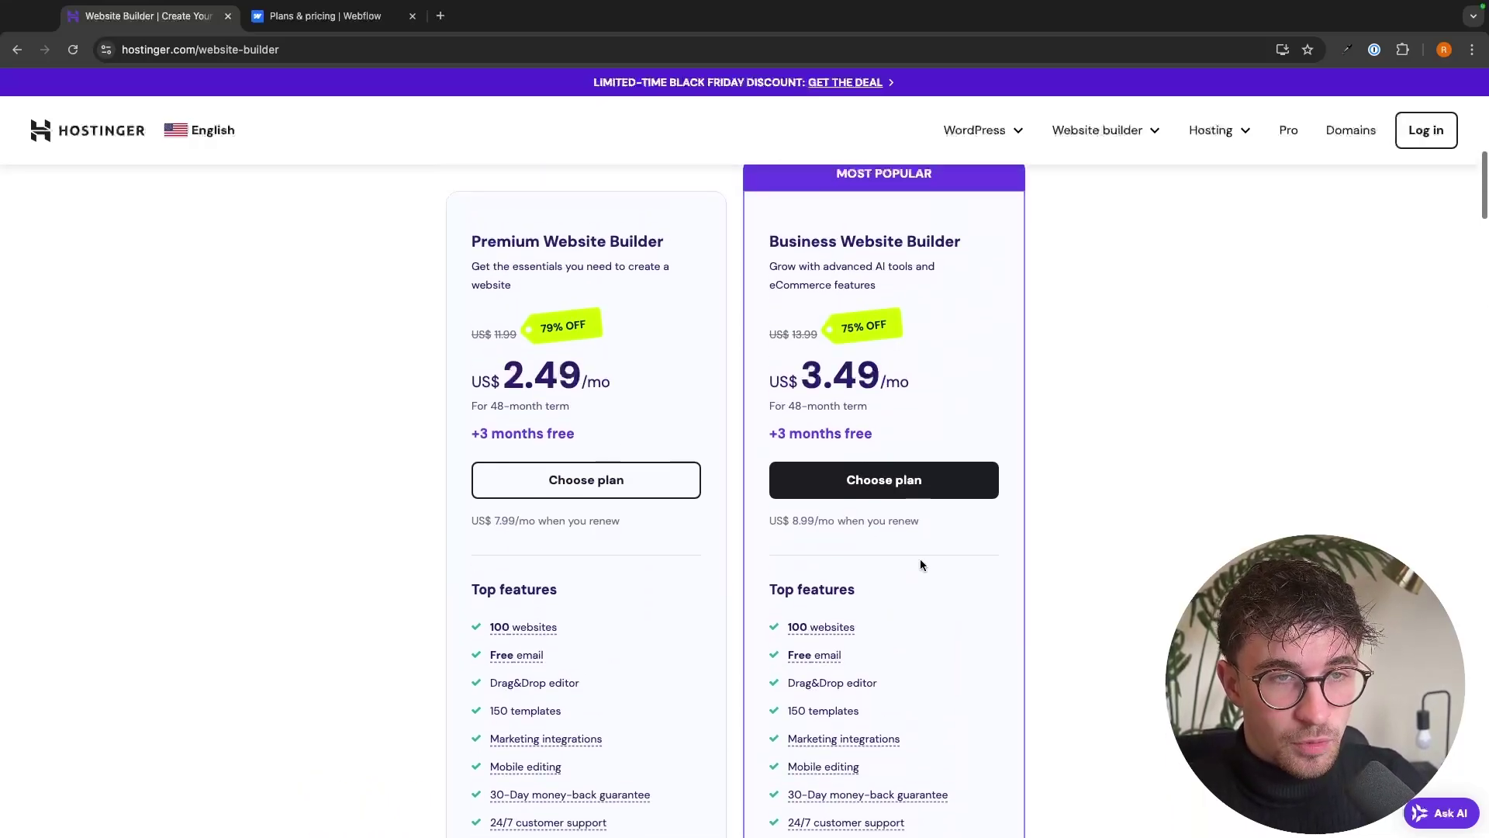
pyautogui.moveTo(768, 261); pyautogui.dragTo(944, 263)
pyautogui.click(954, 310)
# Compare the monthly prices, then choose the Premium Website Builder plan at US$ 2.49/mo
pyautogui.scroll(-1, 954, 310)
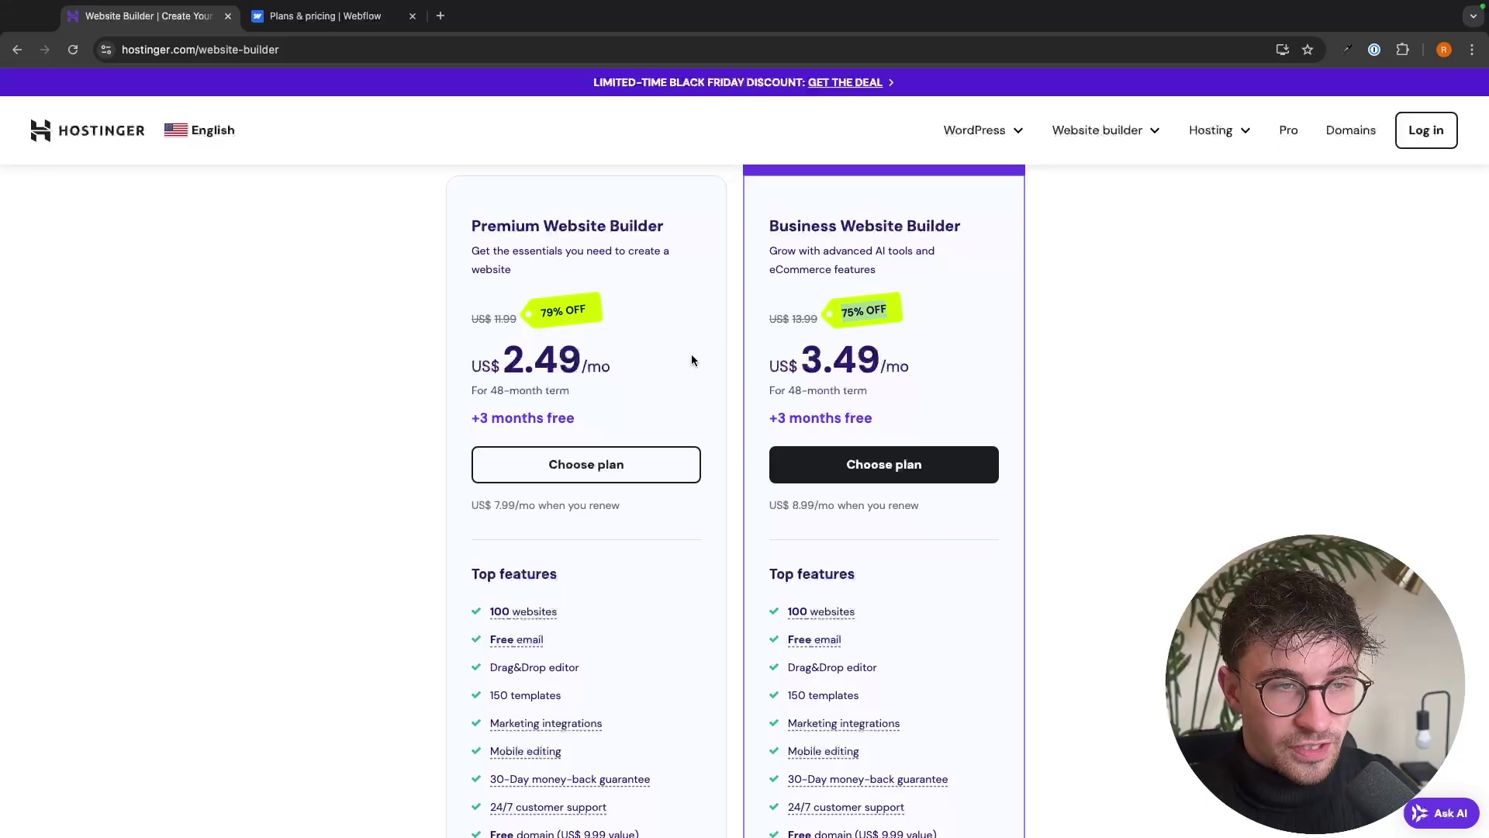
pyautogui.moveTo(459, 372); pyautogui.dragTo(960, 375)
pyautogui.click(960, 373)
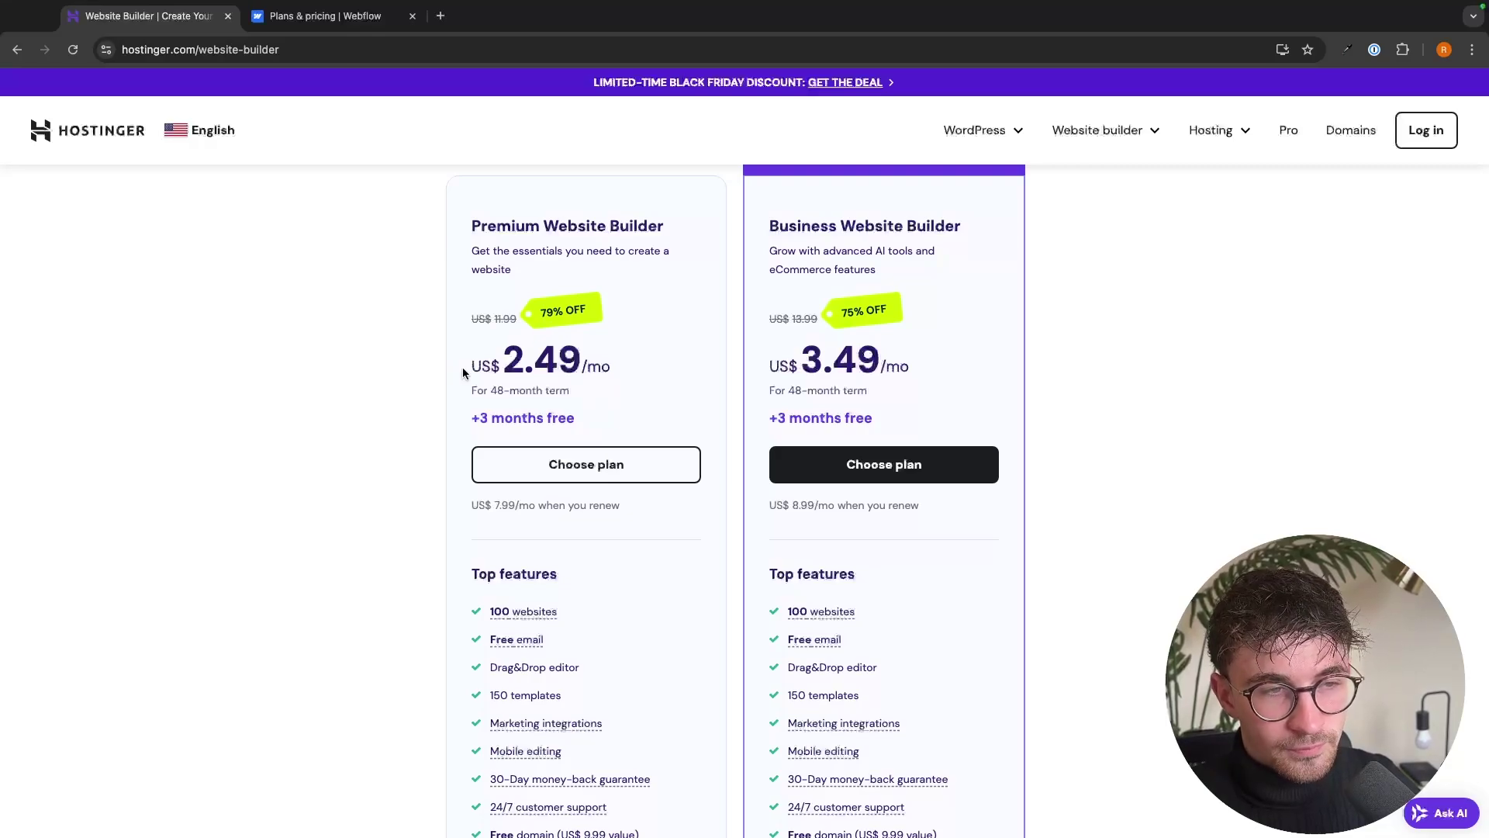
pyautogui.moveTo(464, 374); pyautogui.dragTo(627, 373)
pyautogui.click(628, 372)
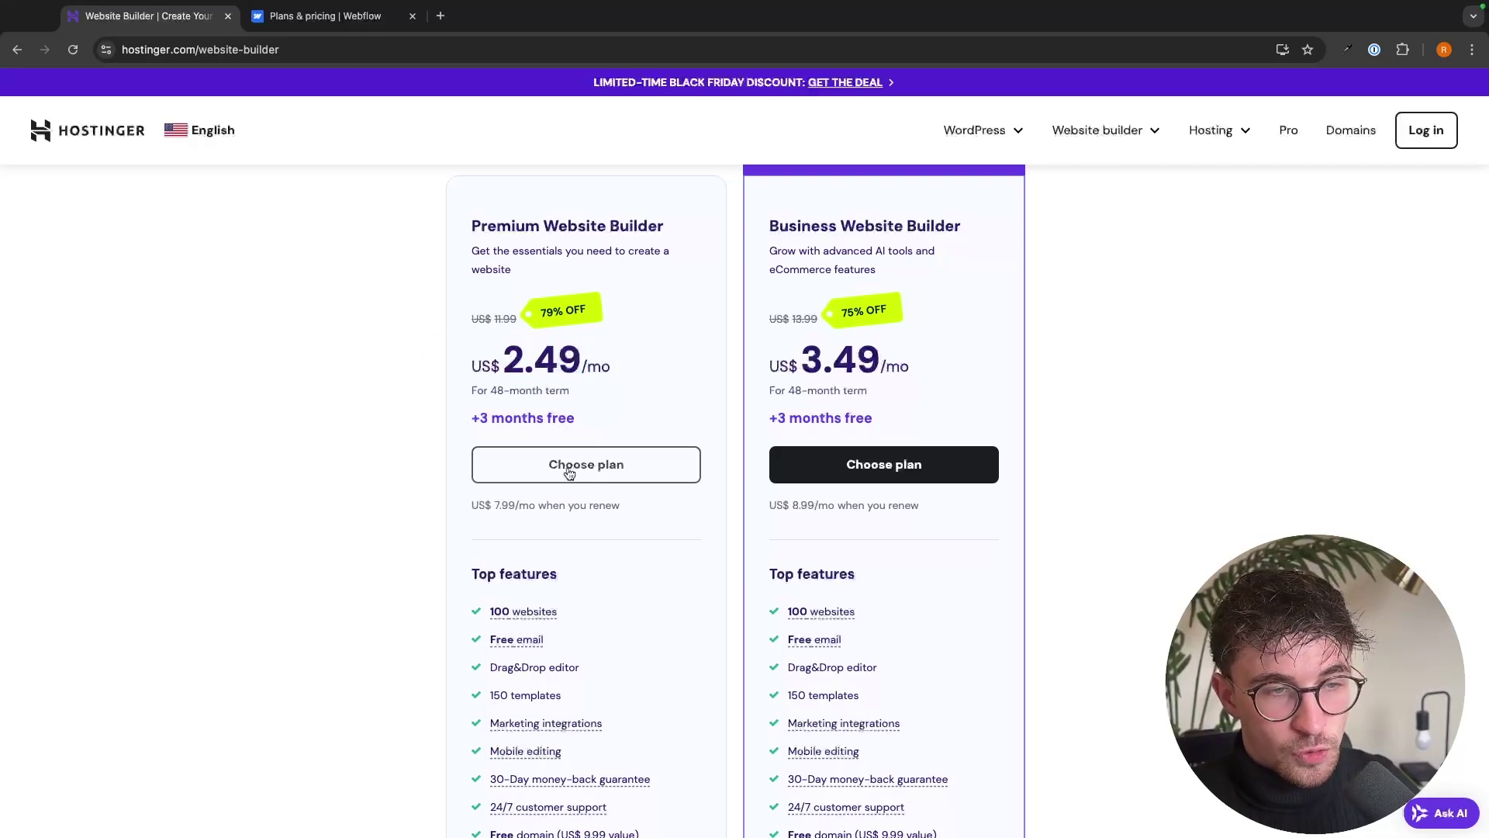
pyautogui.click(613, 470)
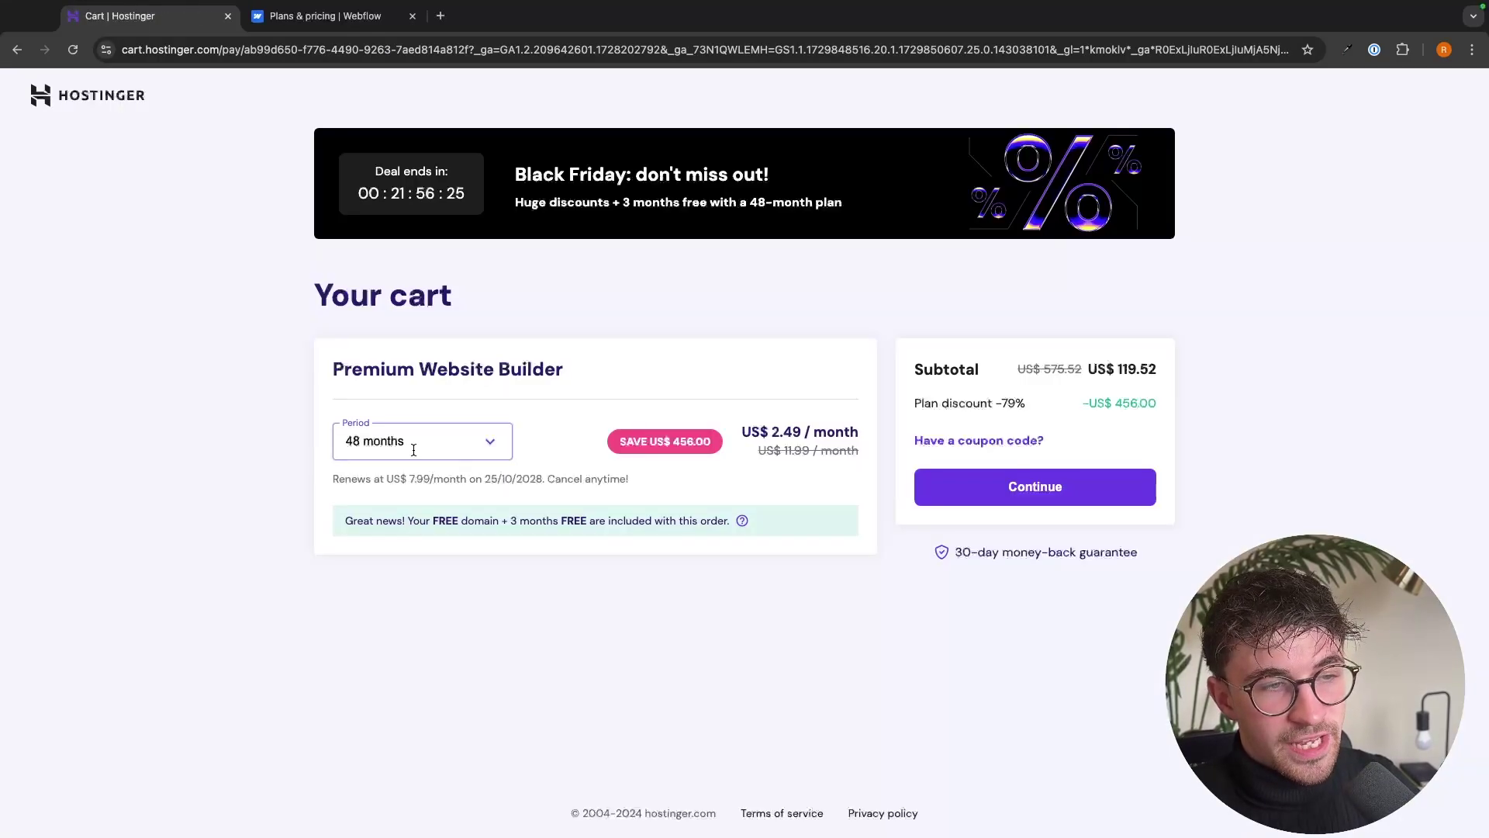
# Switch the cart to a 12-month period and check its monthly price and subtotal
pyautogui.click(349, 440)
pyautogui.click(389, 508)
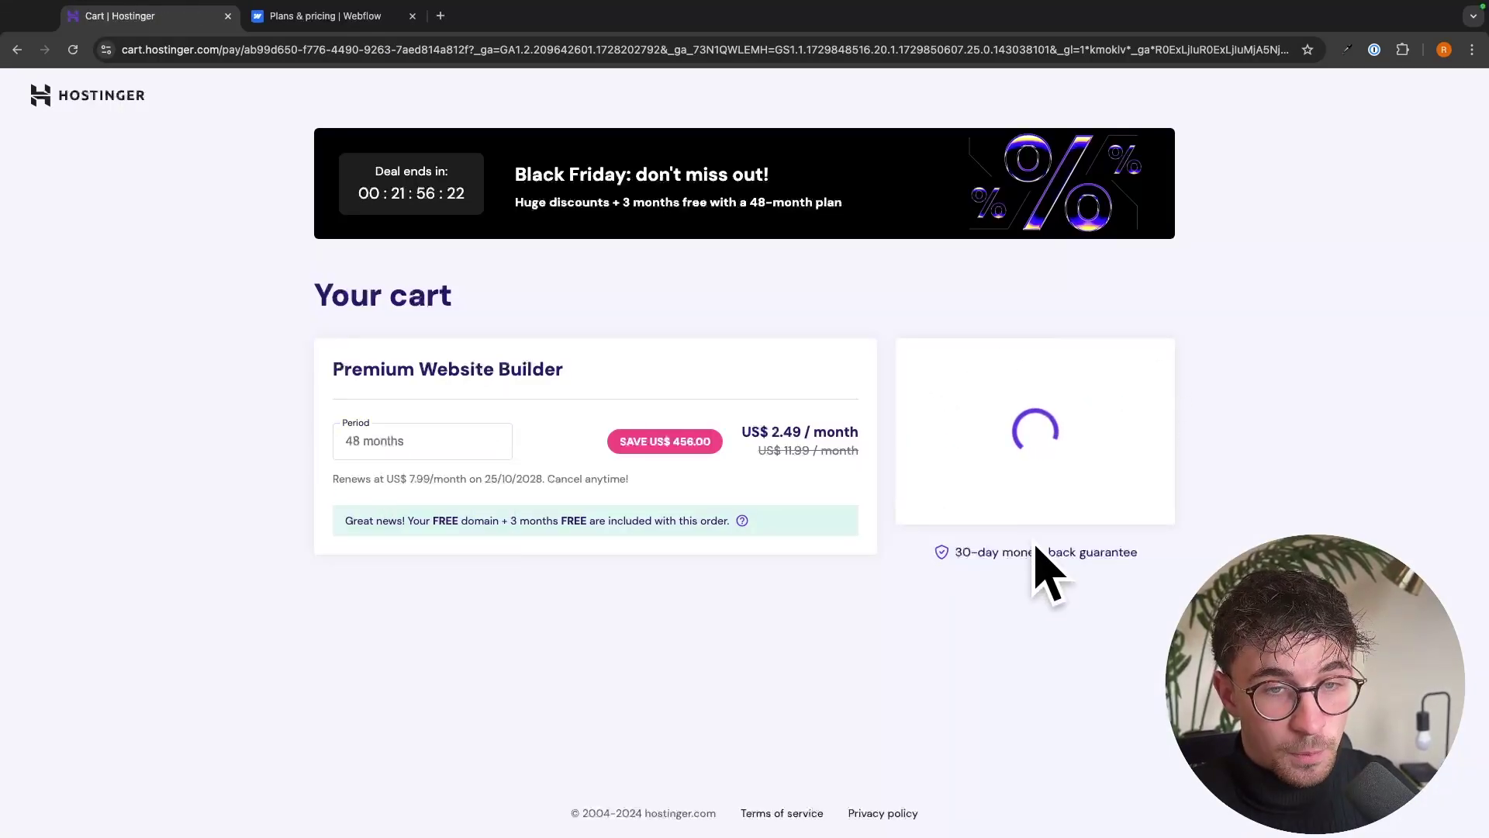
pyautogui.moveTo(729, 434); pyautogui.dragTo(863, 431)
pyautogui.click(807, 416)
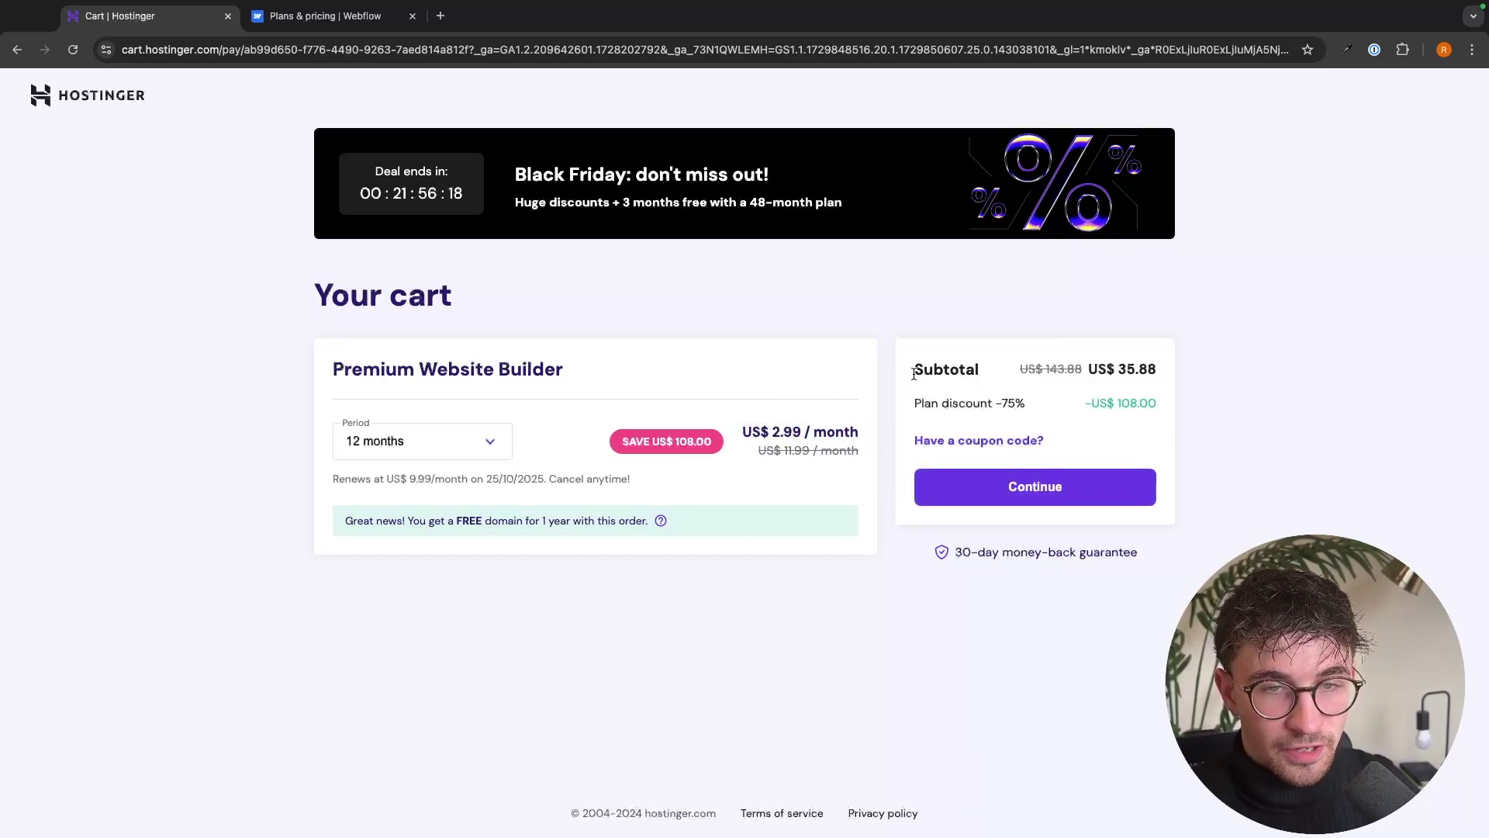
pyautogui.moveTo(915, 371); pyautogui.dragTo(1170, 376)
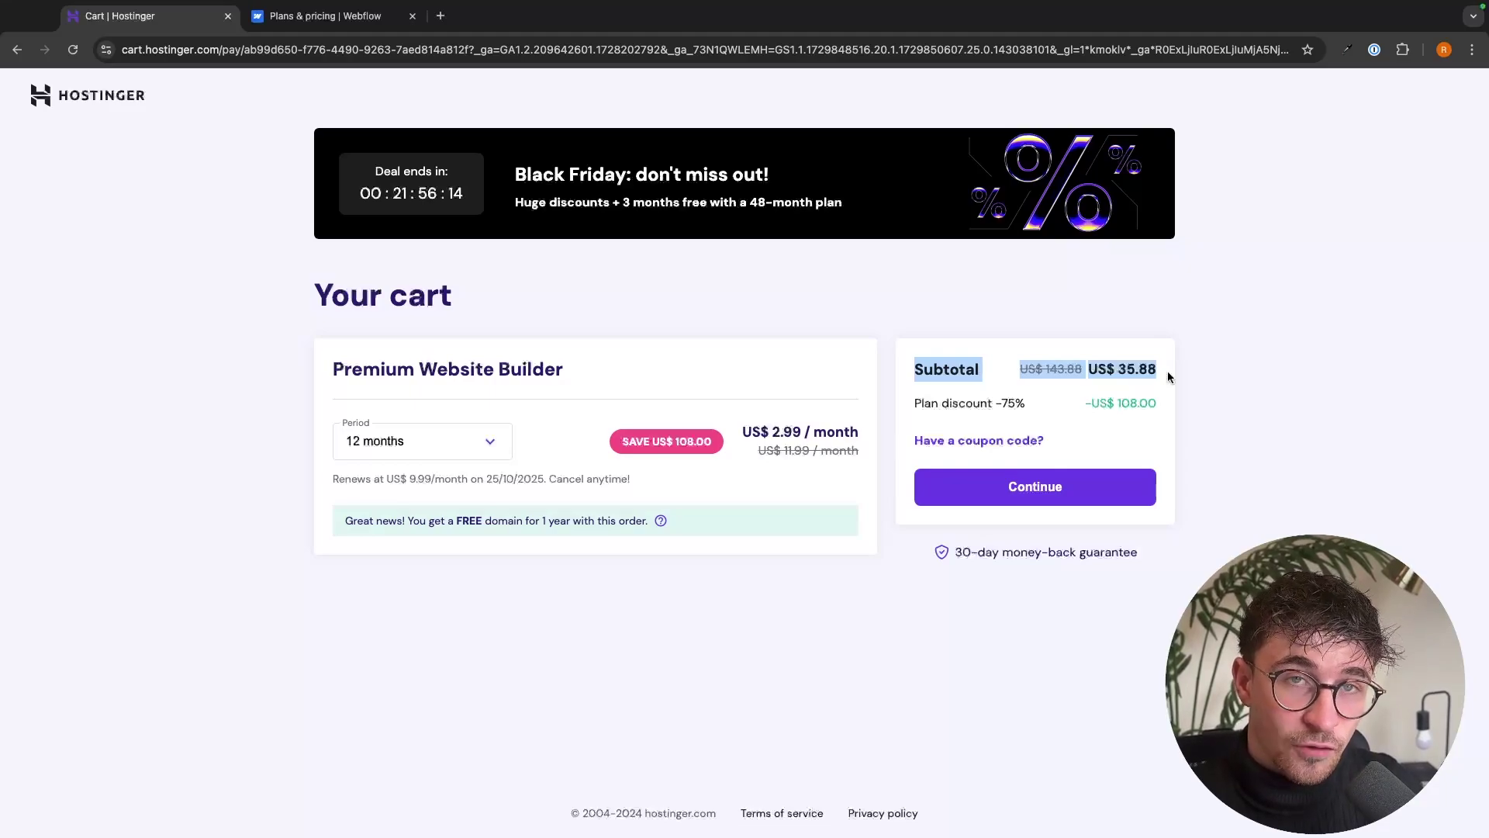
# Try the 1-month period and check its price and US$ 4.99 setup fee
pyautogui.click(434, 441)
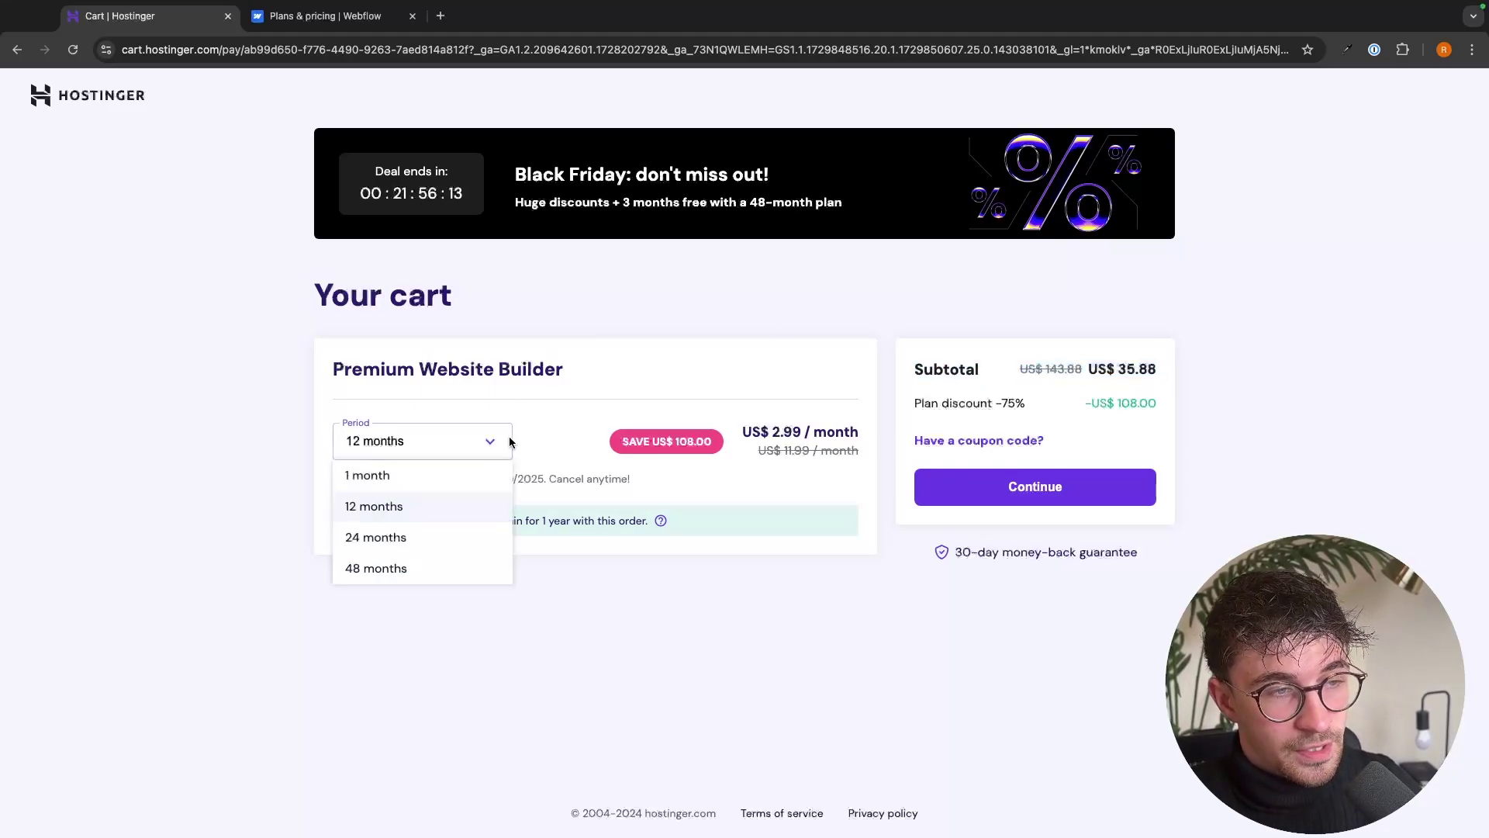
pyautogui.click(407, 471)
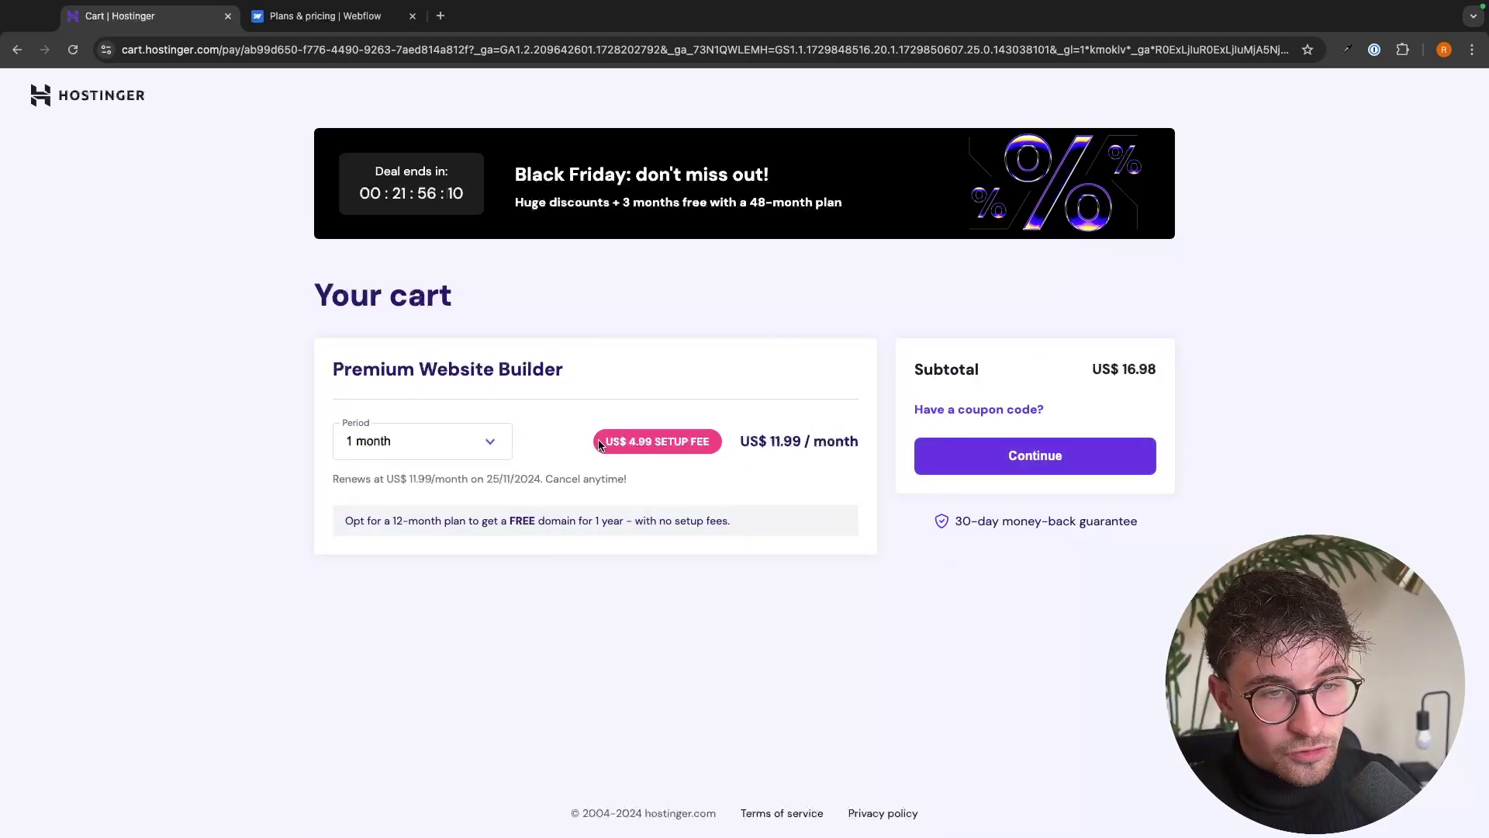
pyautogui.moveTo(598, 443); pyautogui.dragTo(865, 443)
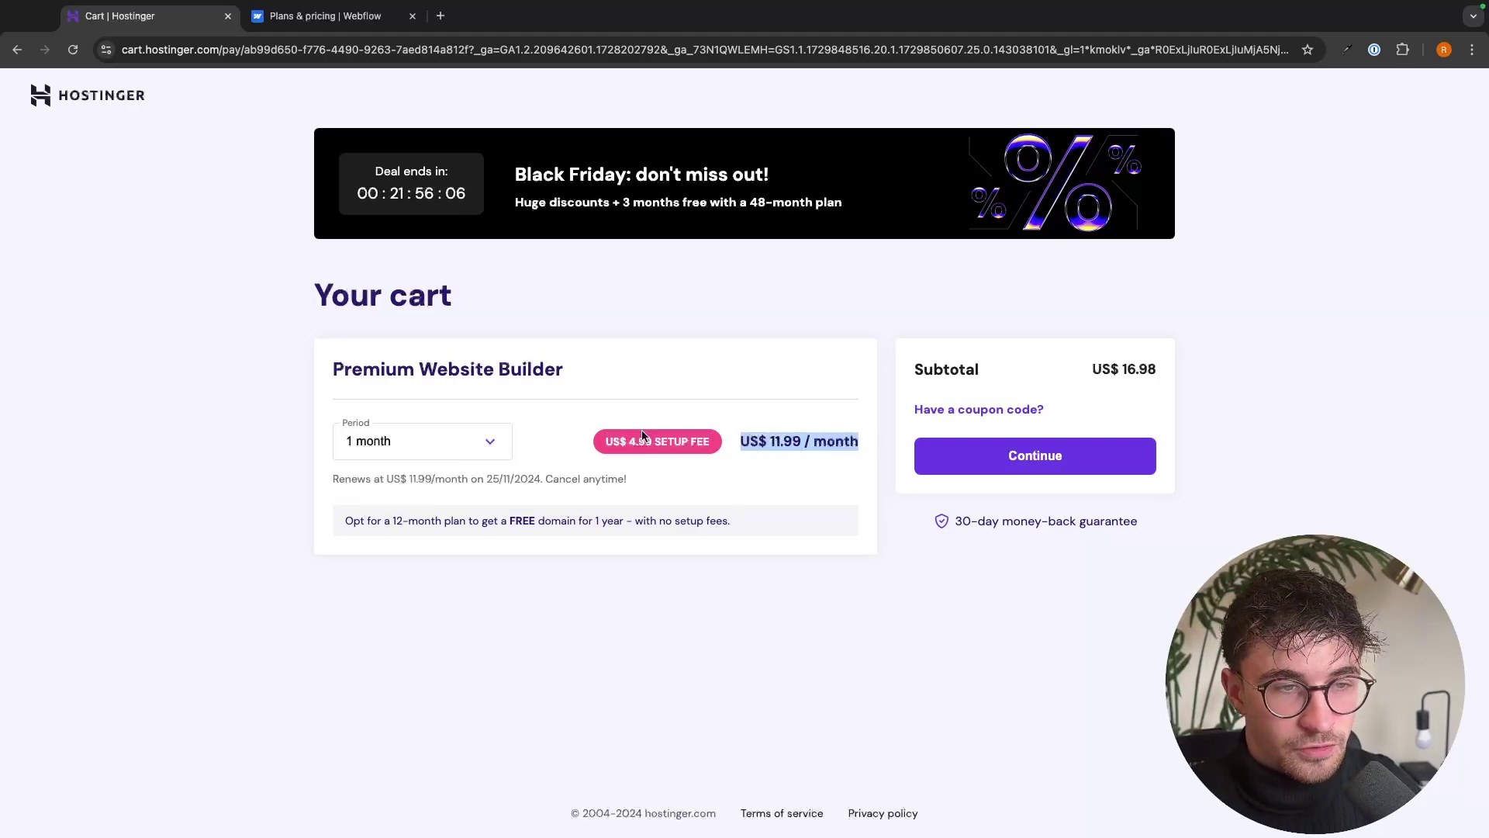
pyautogui.click(603, 444)
pyautogui.moveTo(603, 444); pyautogui.dragTo(719, 445)
pyautogui.click(756, 464)
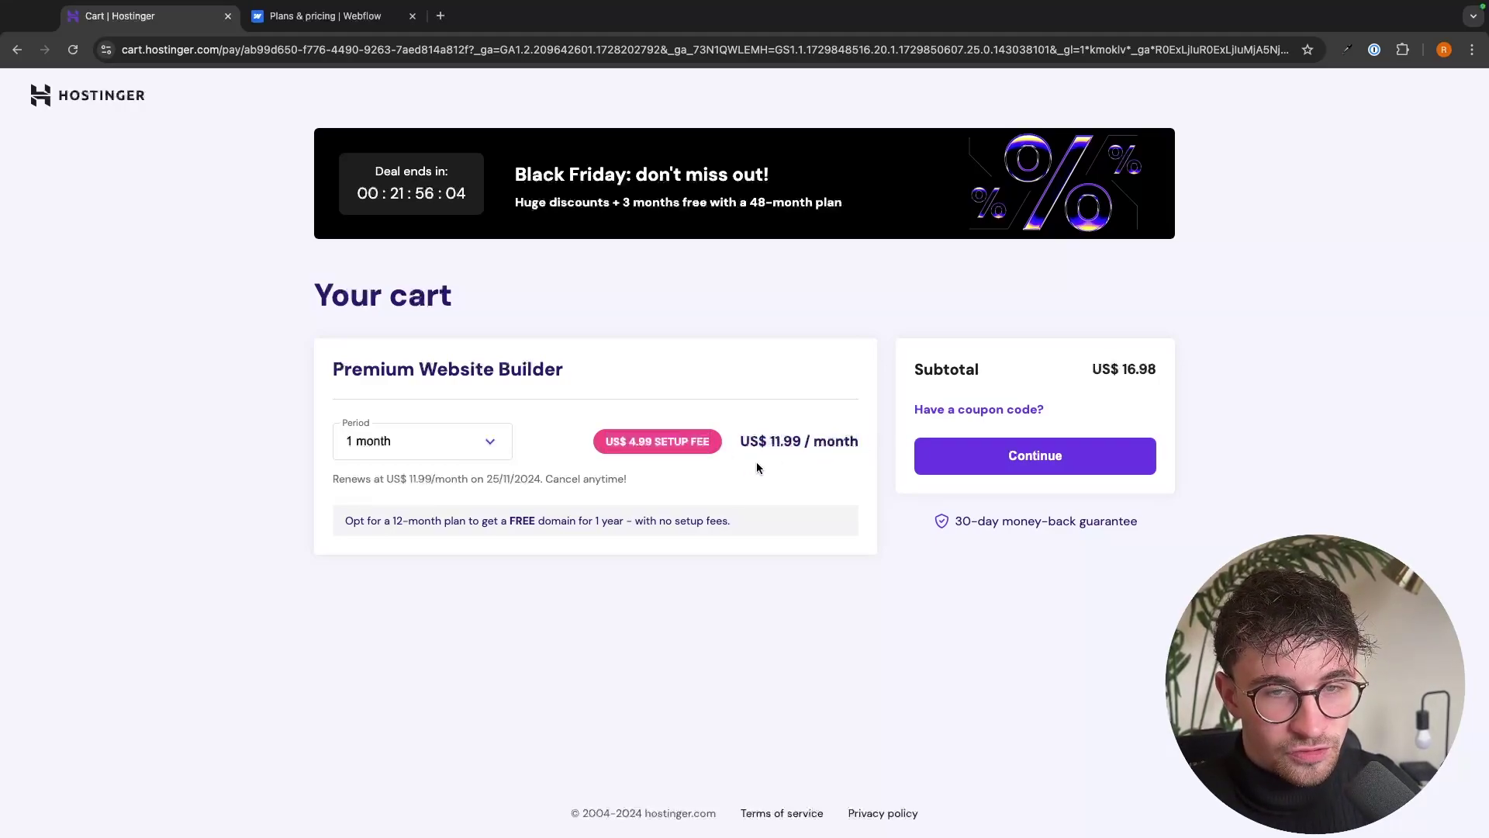
# Toggle between 12 and 48 months, reviewing the 12-month price and renewal price line
pyautogui.click(426, 435)
pyautogui.click(406, 504)
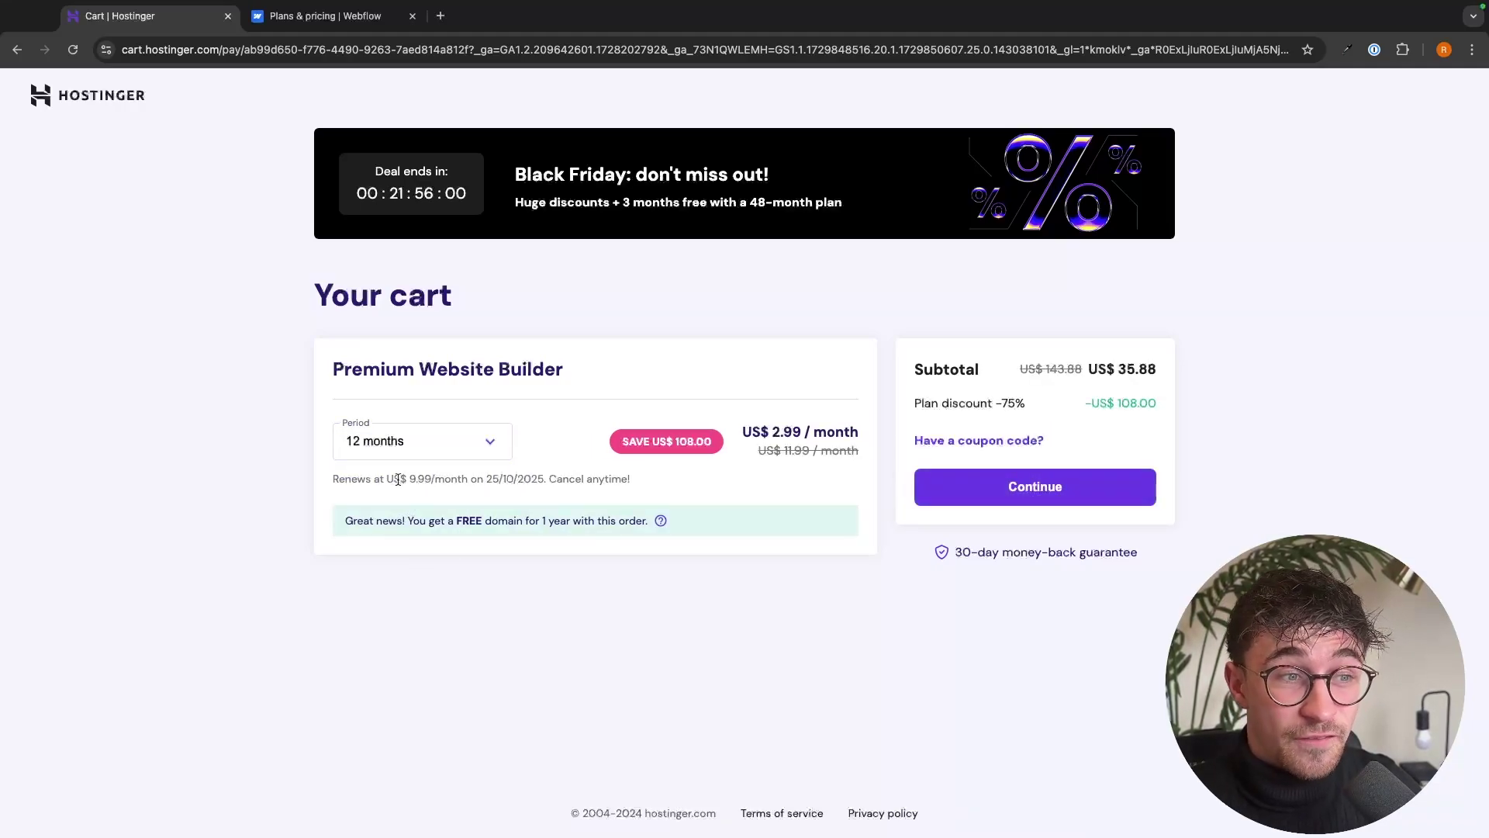
pyautogui.click(424, 449)
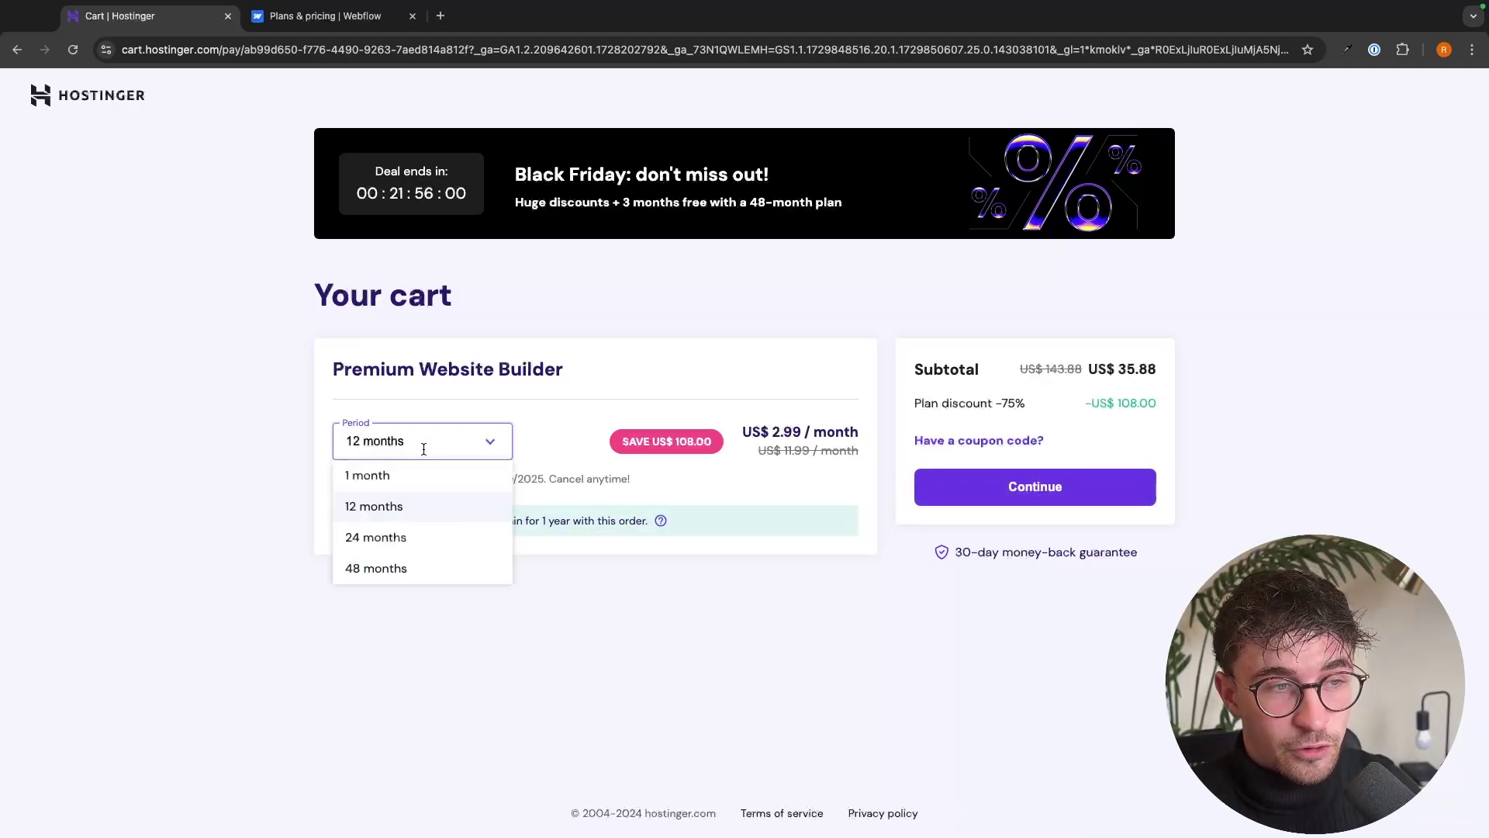
pyautogui.click(380, 570)
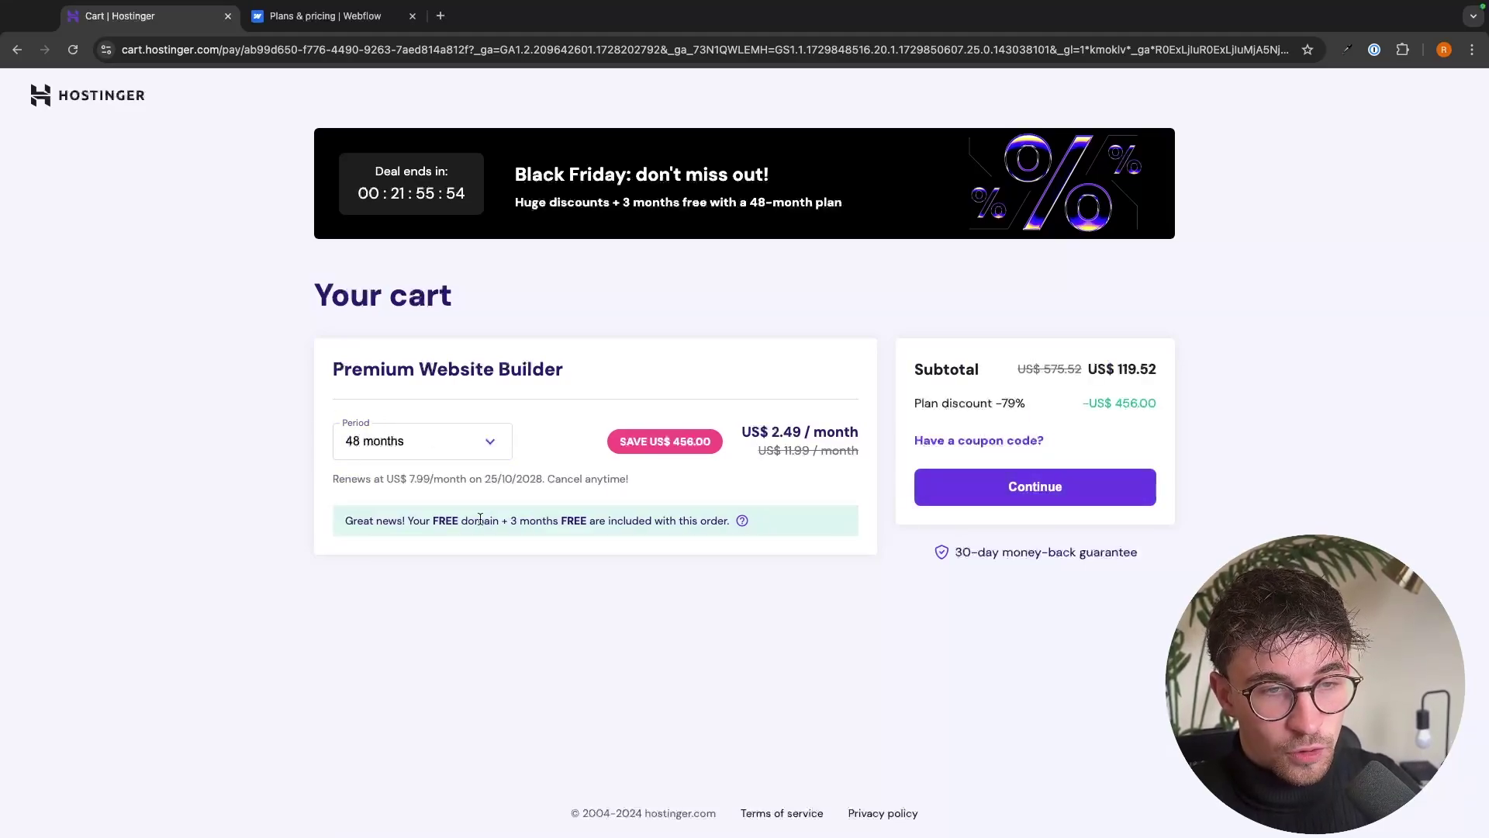
pyautogui.click(412, 445)
pyautogui.click(388, 506)
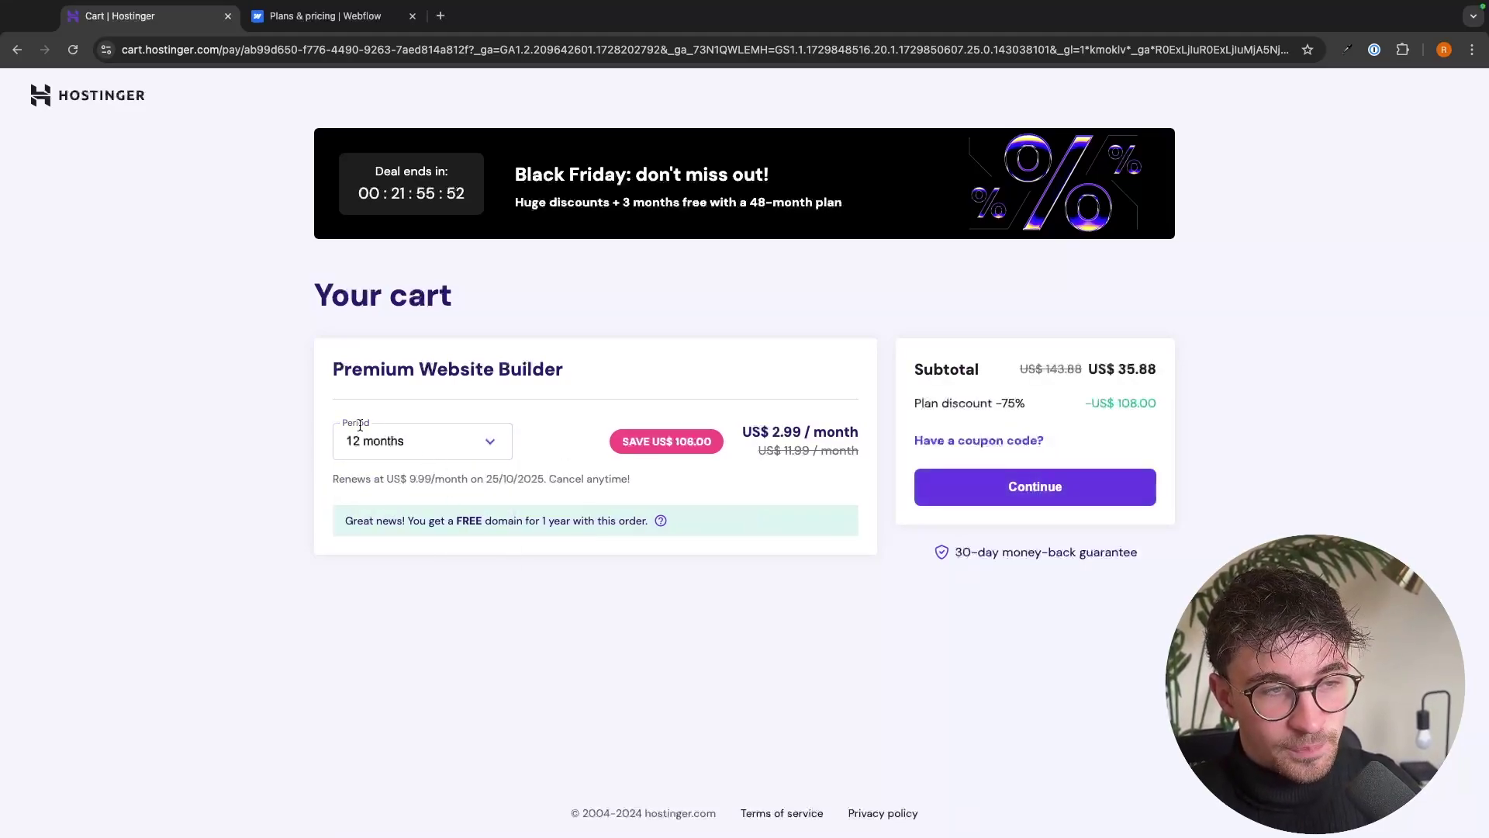
pyautogui.moveTo(732, 431); pyautogui.dragTo(885, 426)
pyautogui.click(845, 434)
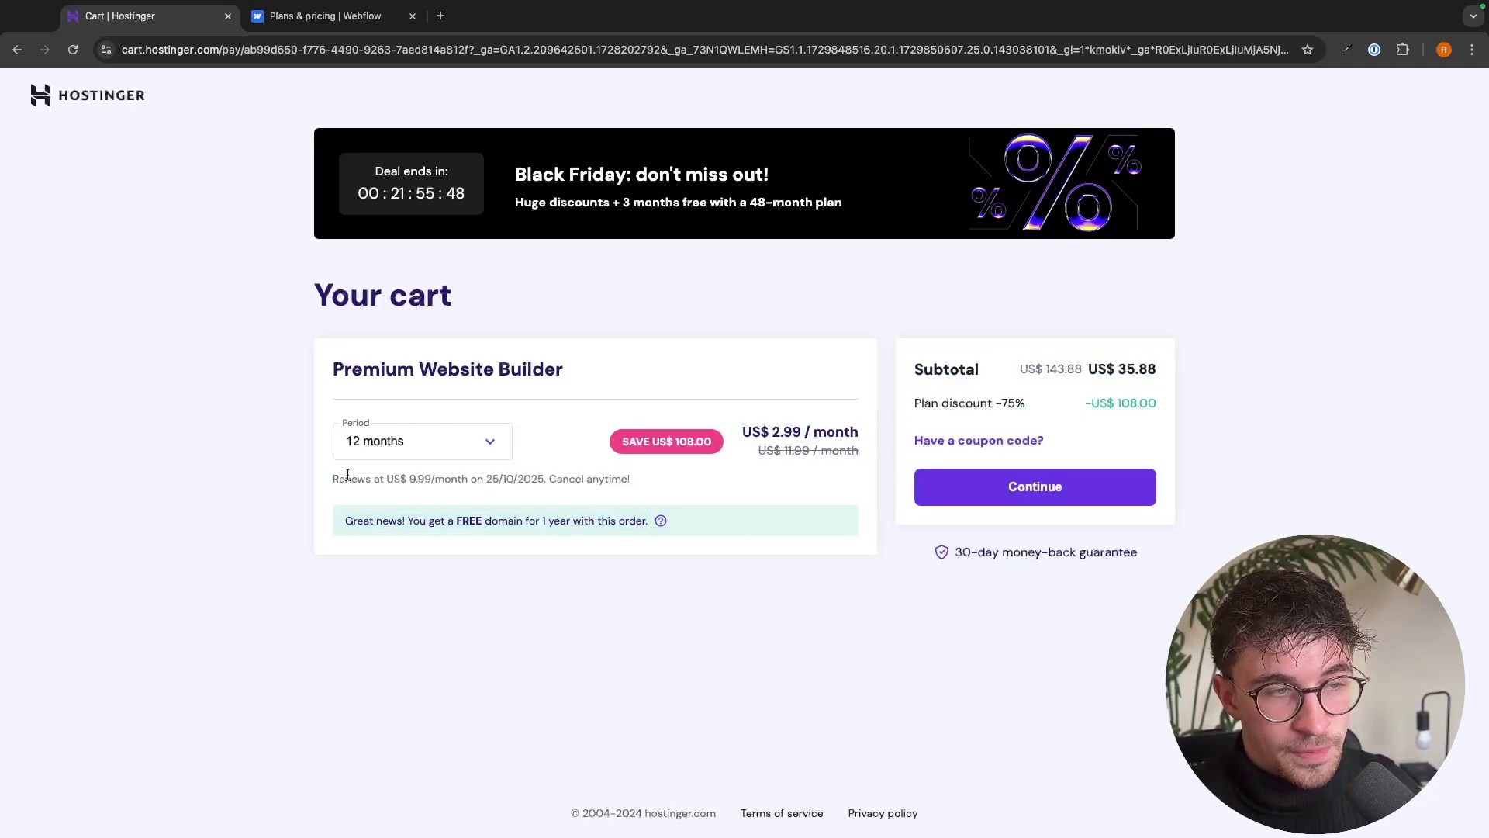
pyautogui.moveTo(344, 475); pyautogui.dragTo(661, 479)
pyautogui.click(660, 479)
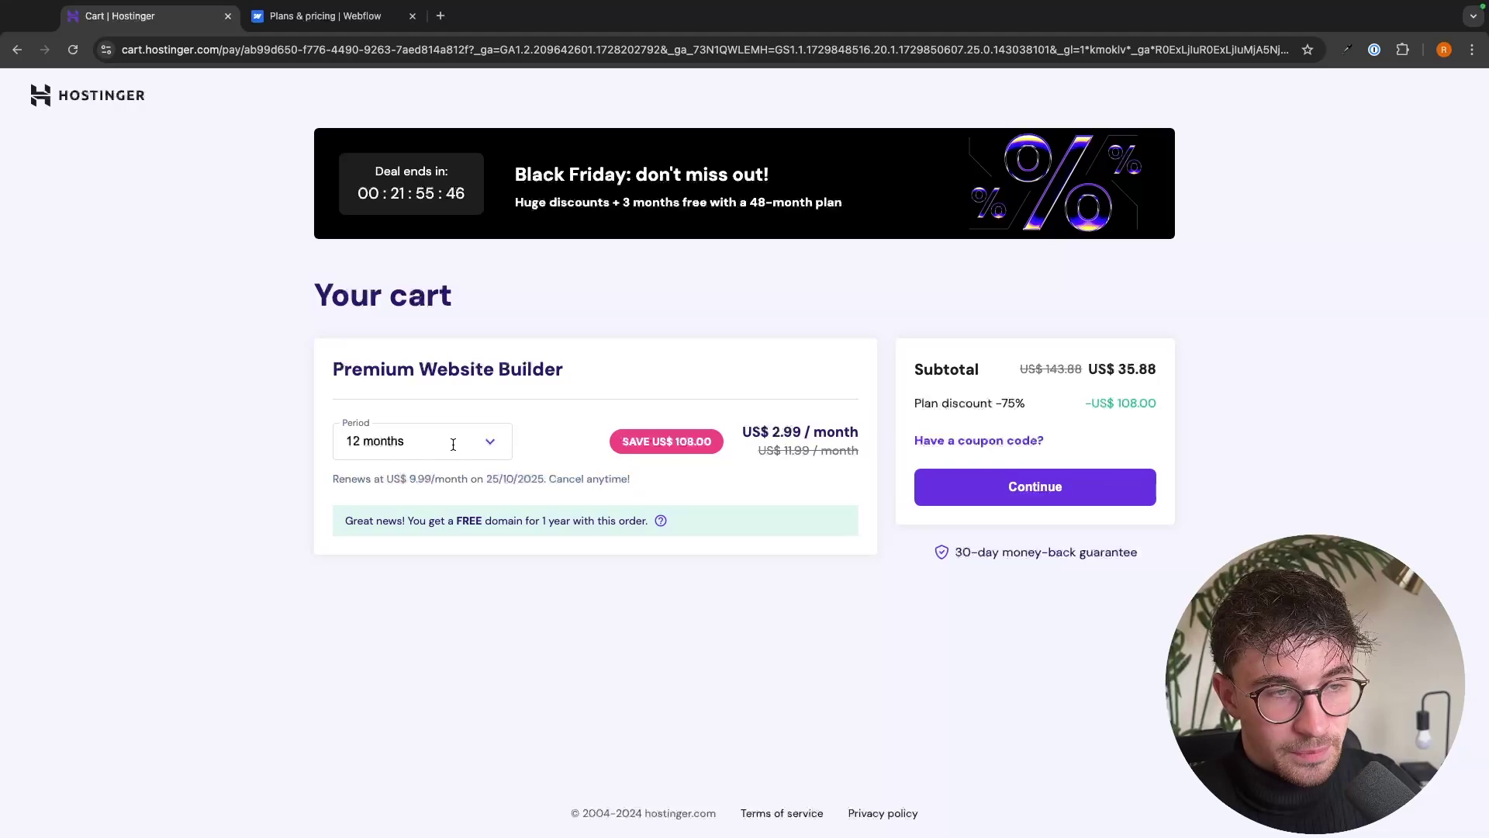
# Return to 48 months and check the US$ 2.49 price and US$ 119.52 subtotal
pyautogui.click(453, 444)
pyautogui.click(412, 565)
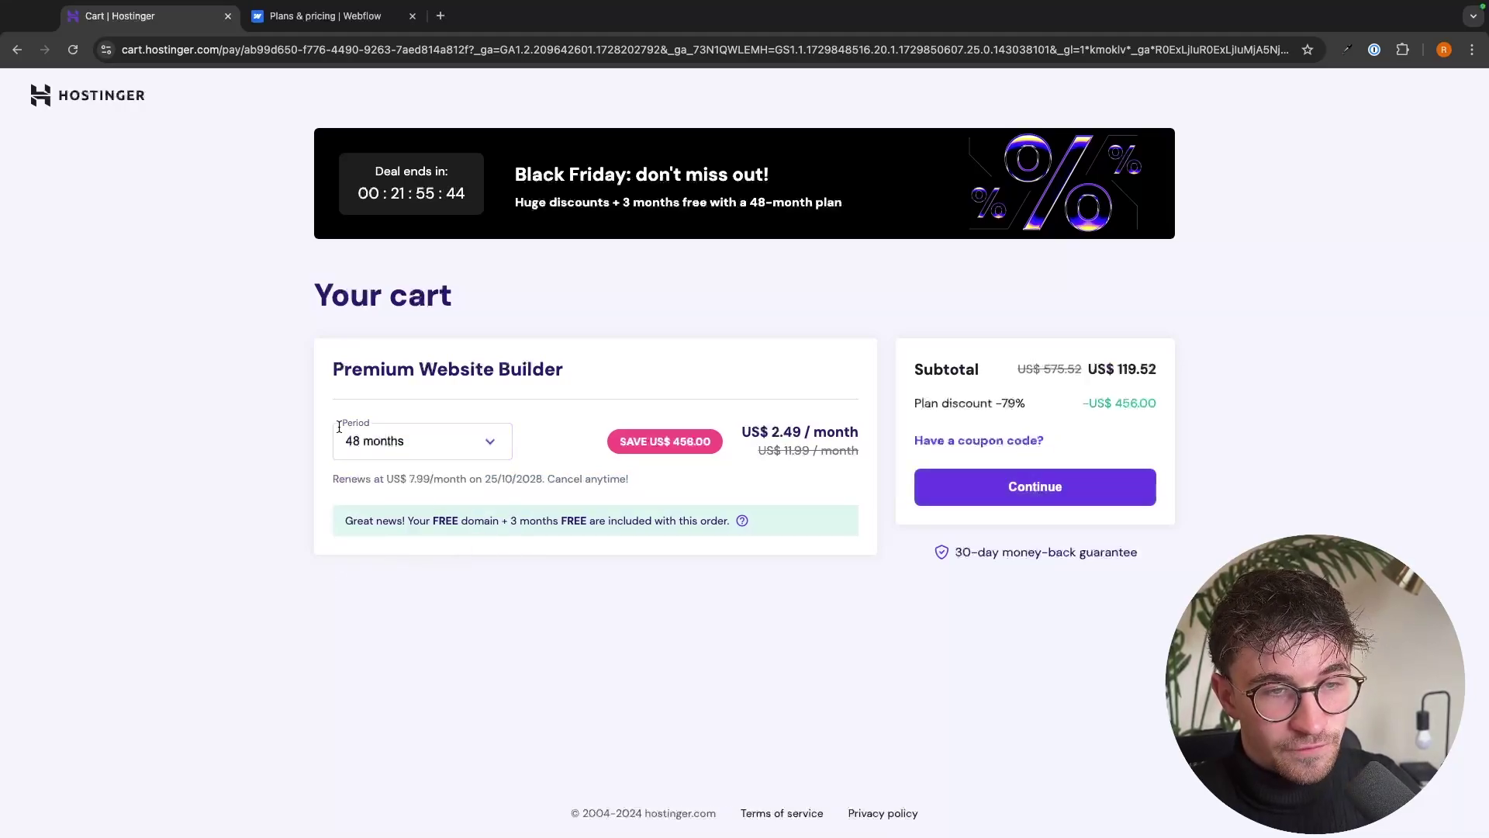
pyautogui.moveTo(906, 370); pyautogui.dragTo(1161, 370)
pyautogui.moveTo(741, 433); pyautogui.dragTo(901, 438)
pyautogui.click(1241, 399)
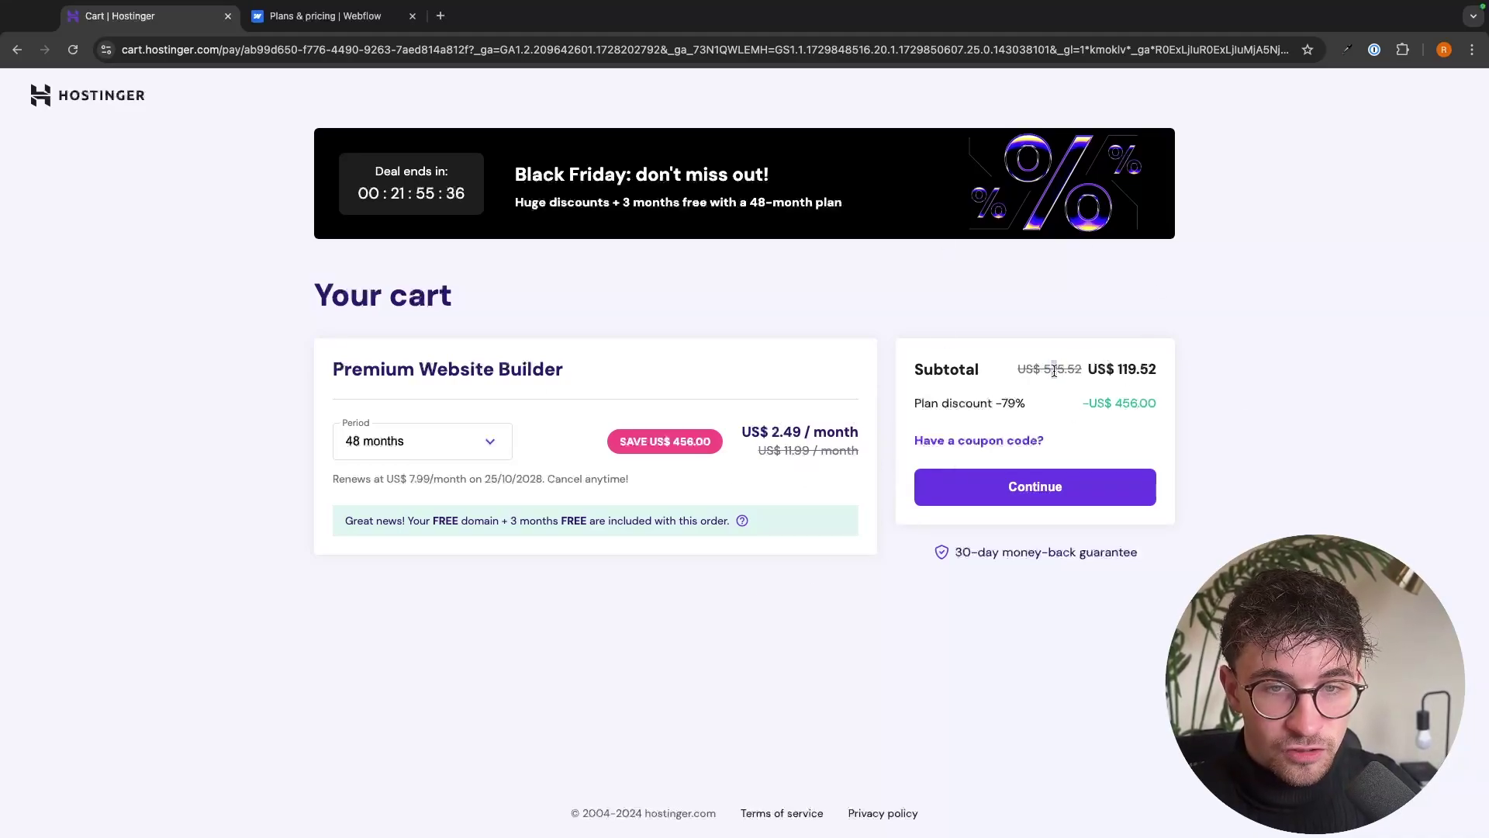
pyautogui.moveTo(1052, 370); pyautogui.dragTo(1199, 369)
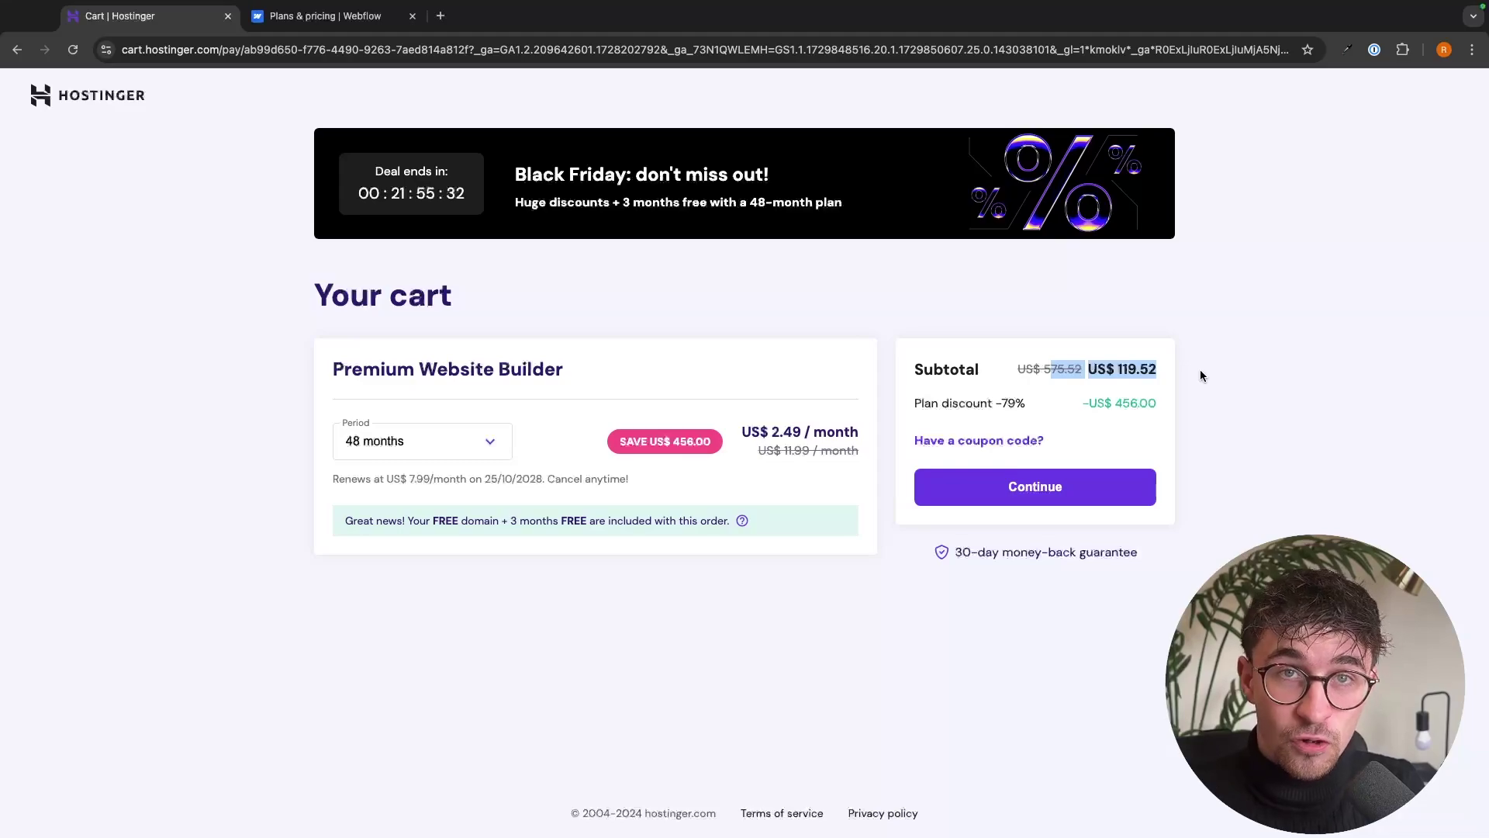
# Review Webflow's free Starter plan and the $14 Basic plan's price and description
pyautogui.click(326, 31)
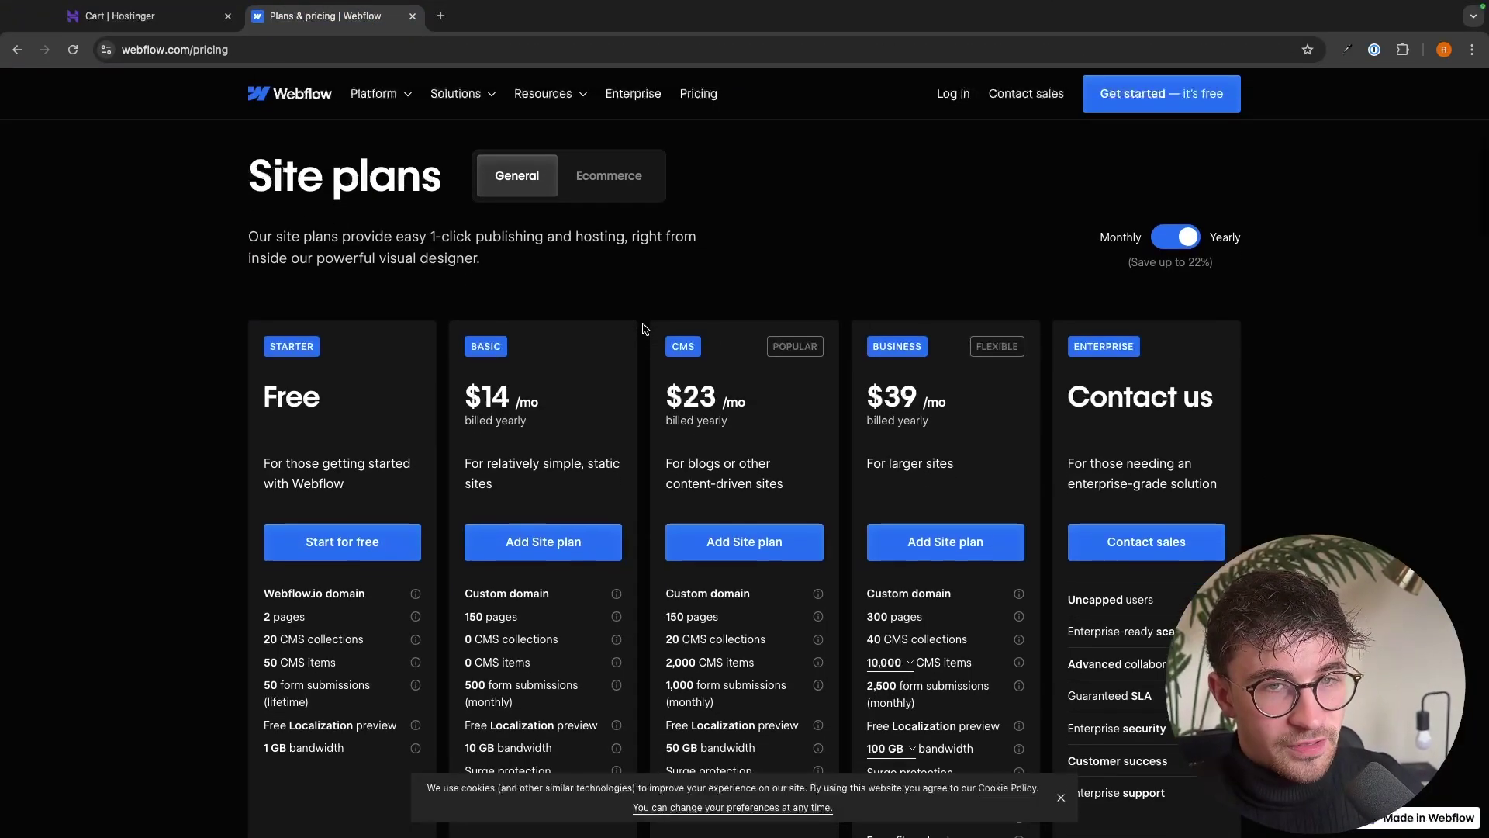
pyautogui.scroll(-2, 324, 231)
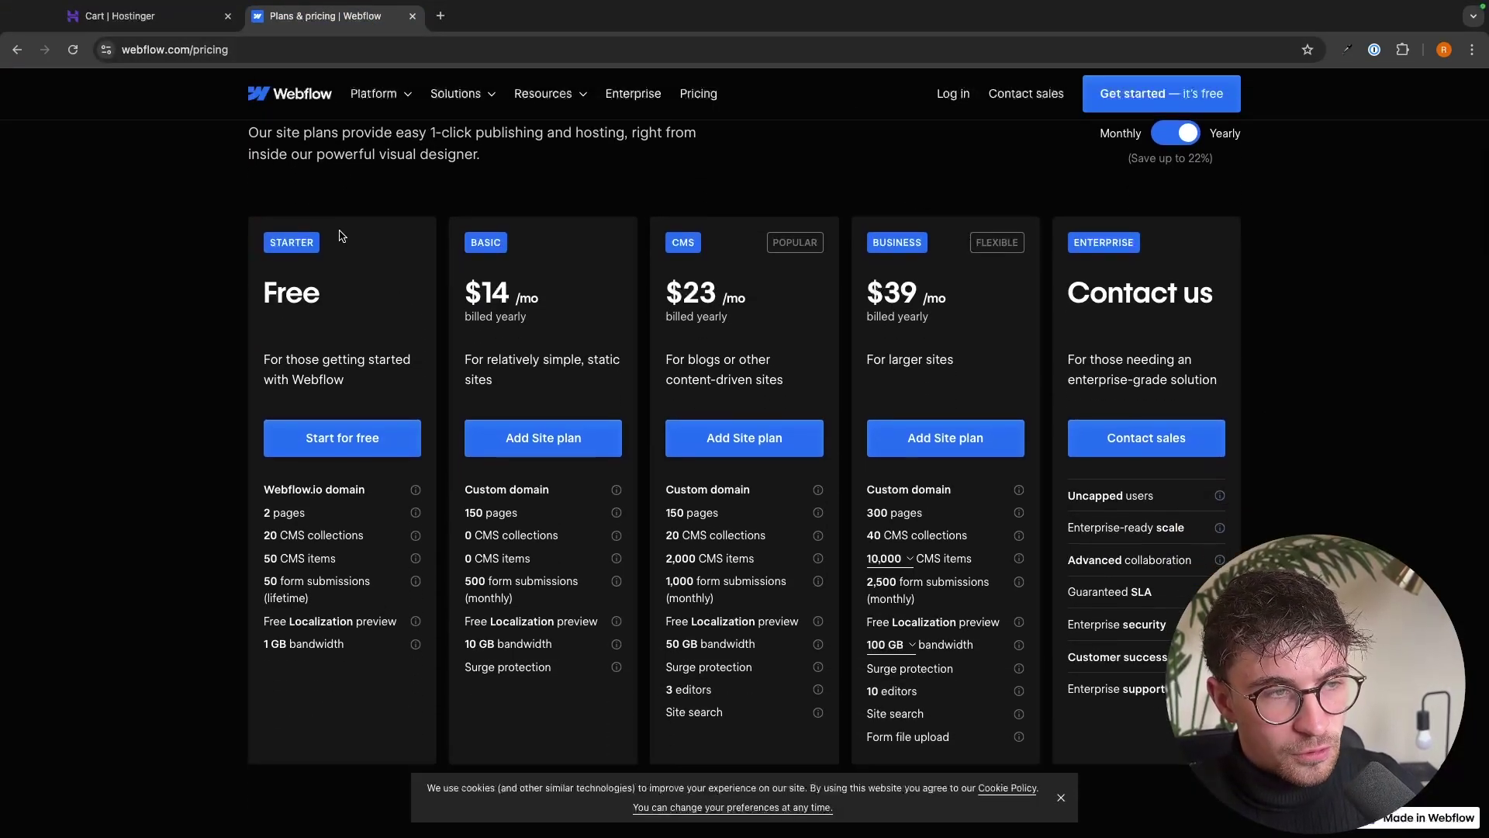
pyautogui.moveTo(262, 237); pyautogui.dragTo(380, 598)
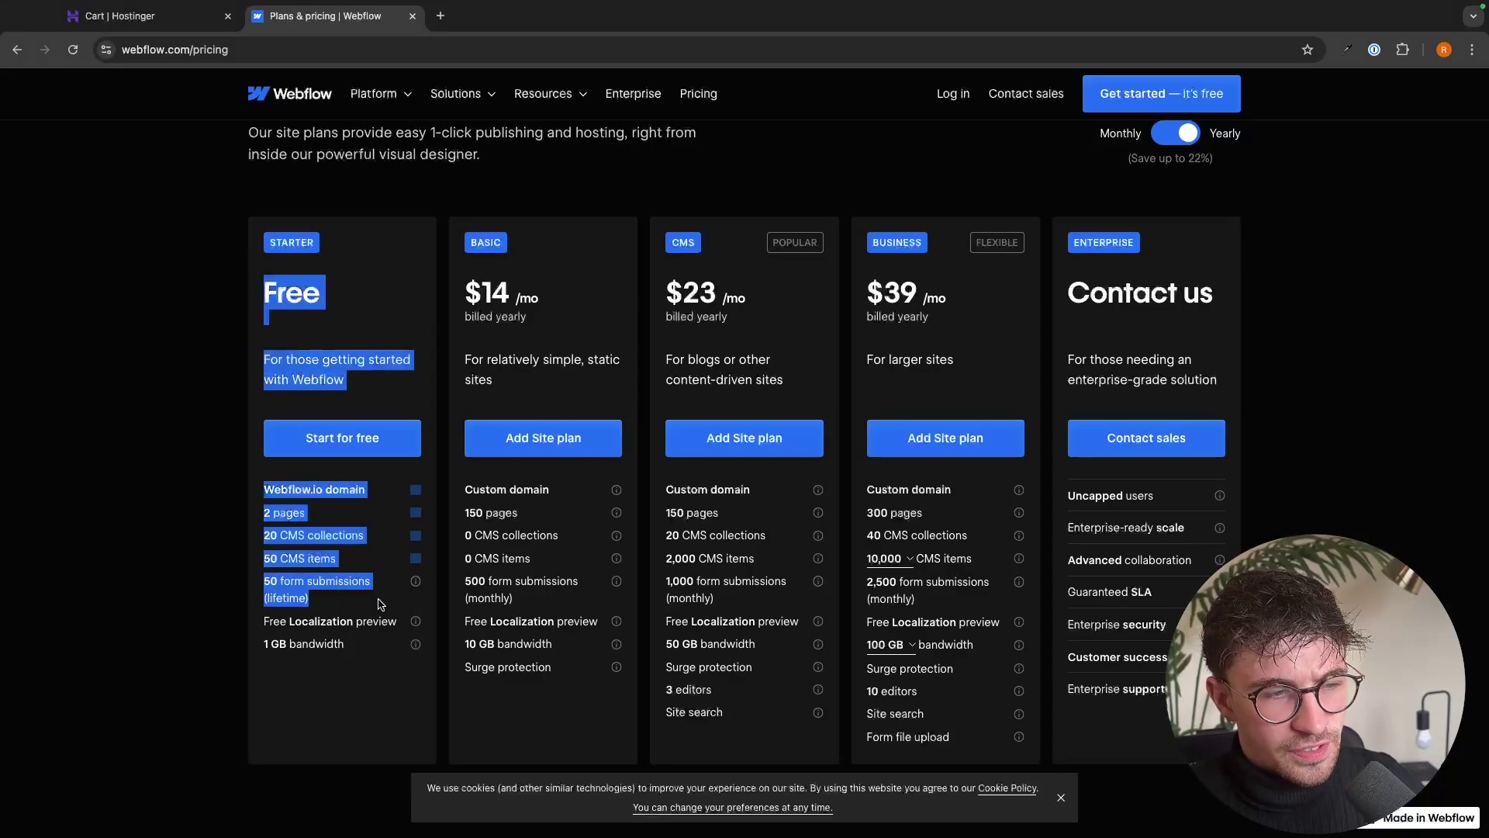
pyautogui.click(249, 504)
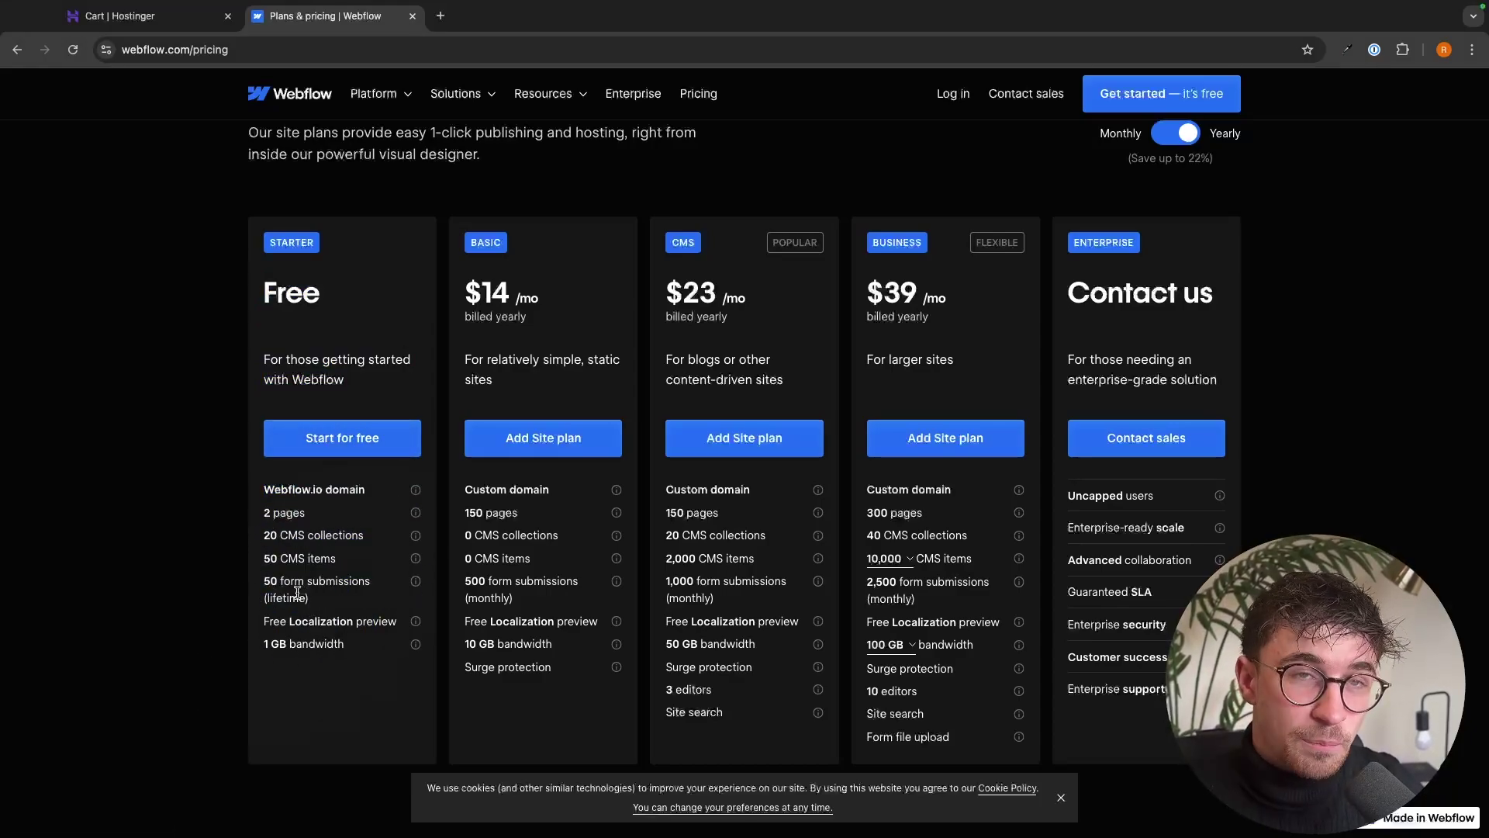
pyautogui.moveTo(256, 358); pyautogui.dragTo(386, 389)
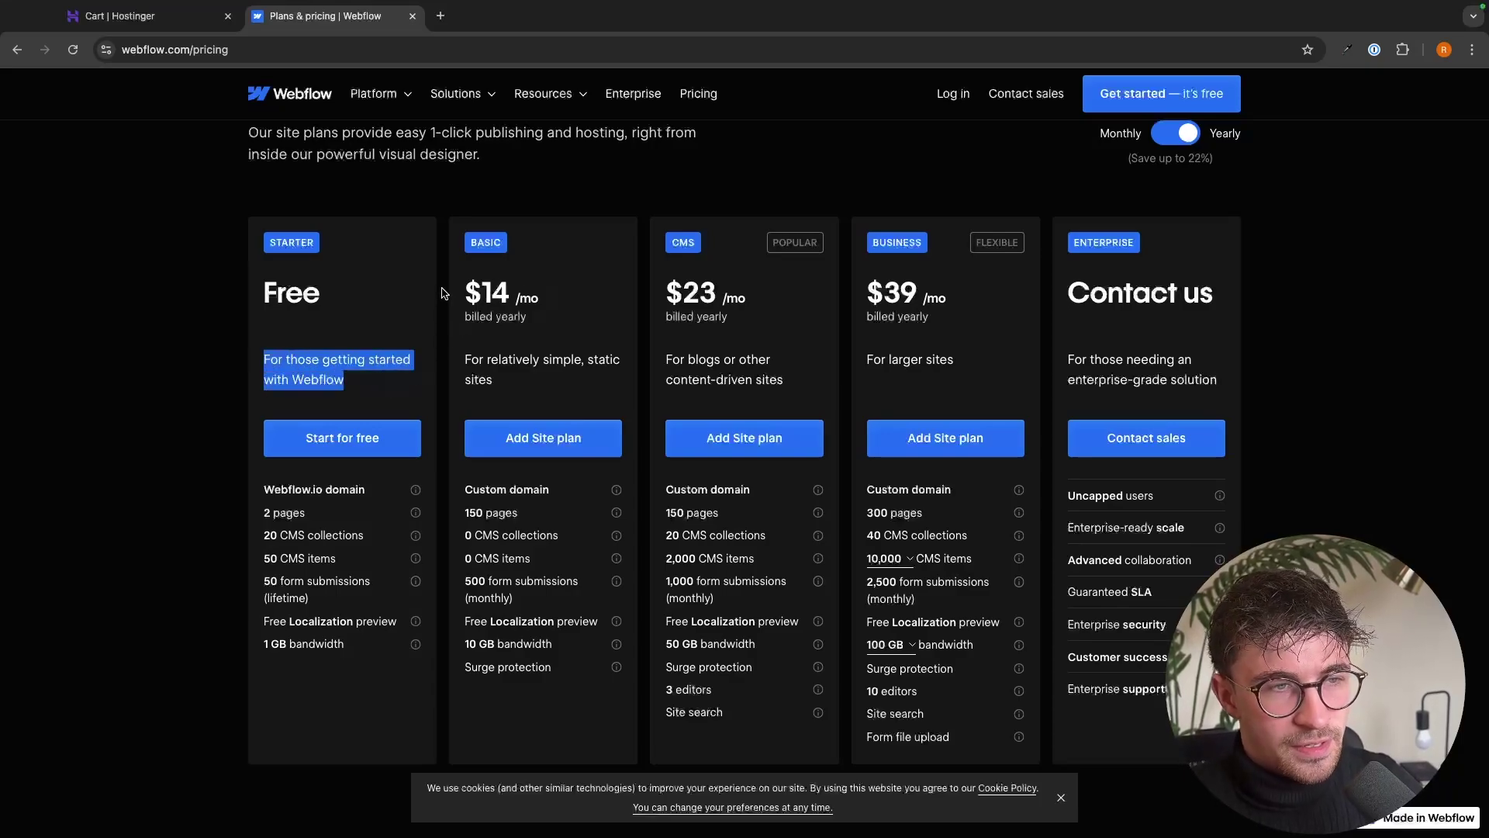
pyautogui.moveTo(477, 254); pyautogui.dragTo(535, 314)
pyautogui.moveTo(463, 353); pyautogui.dragTo(532, 386)
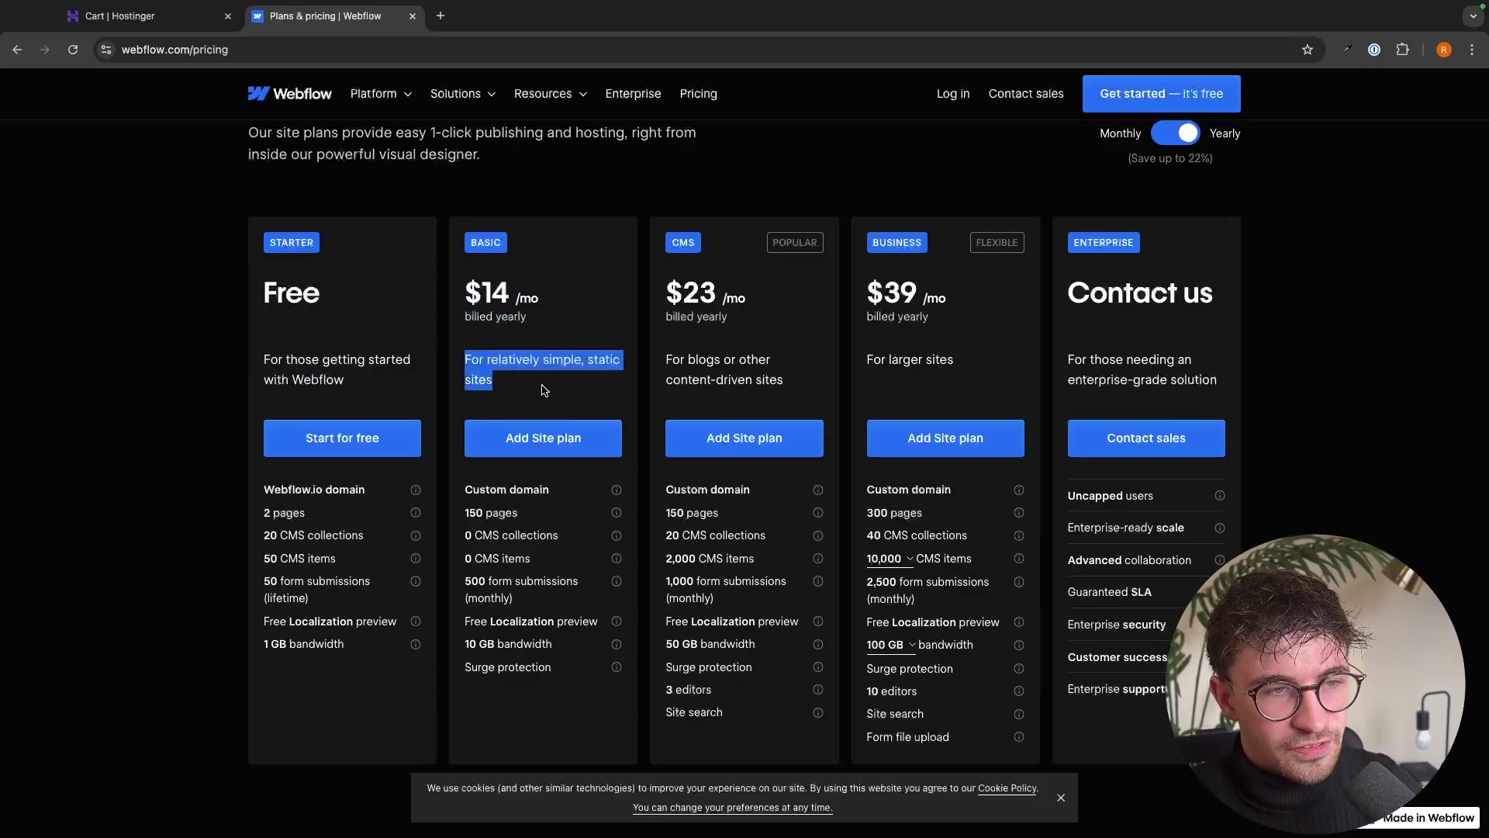
pyautogui.click(544, 390)
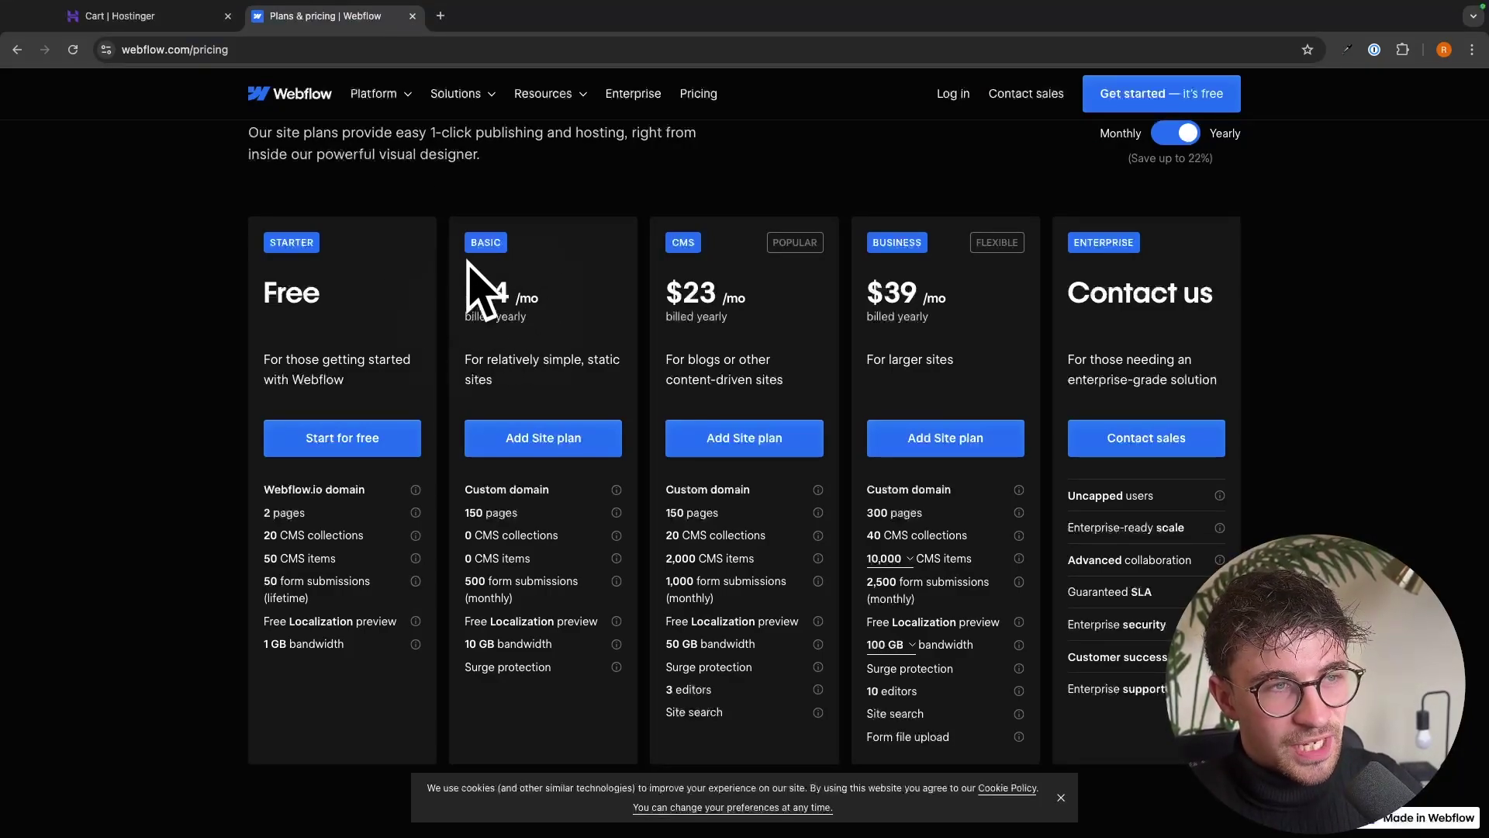
# Compare Webflow's Basic, CMS and Business plan prices against the Hostinger cart
pyautogui.click(147, 6)
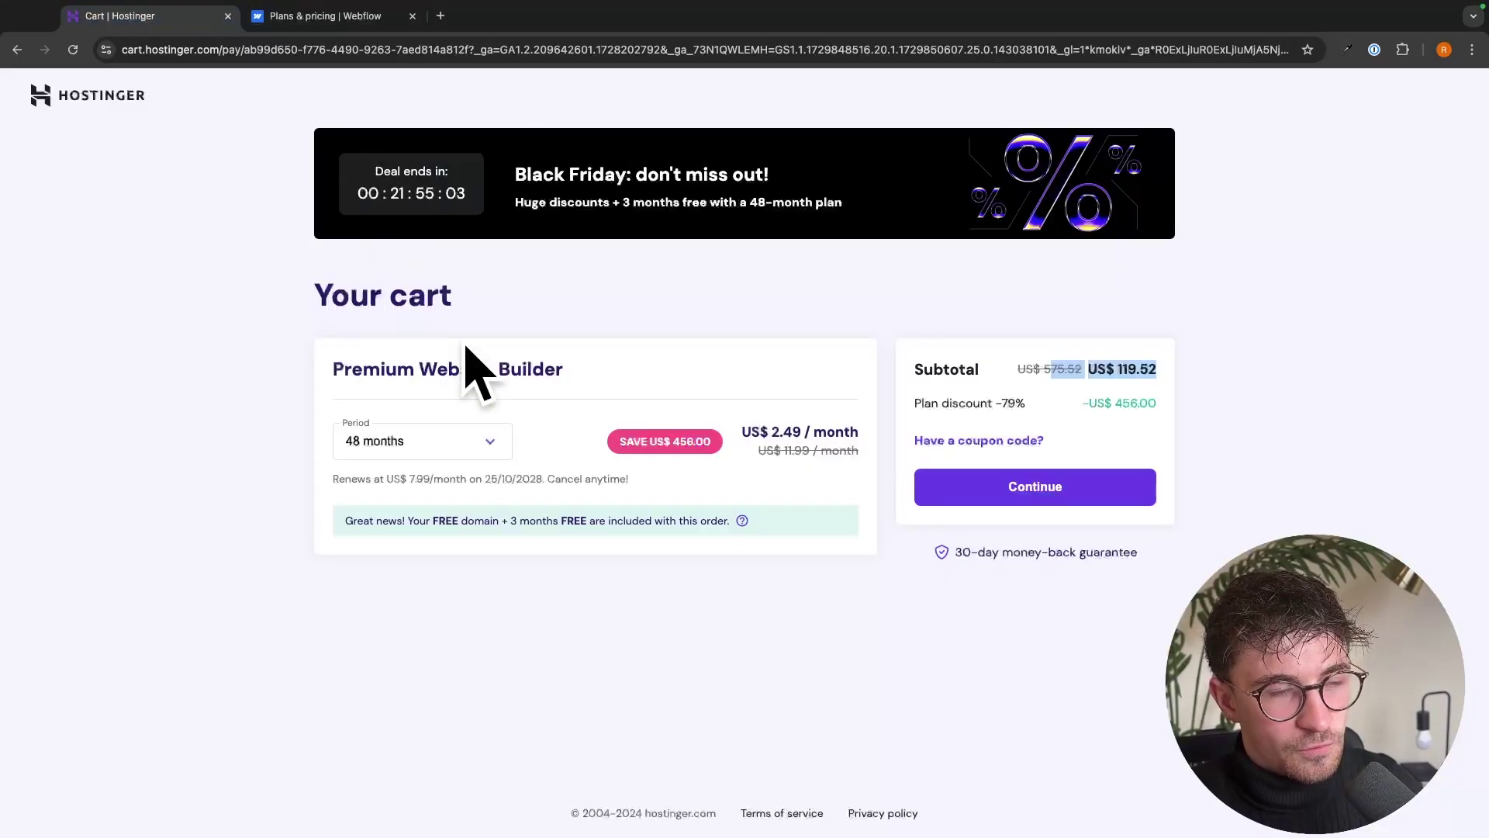
pyautogui.click(299, 21)
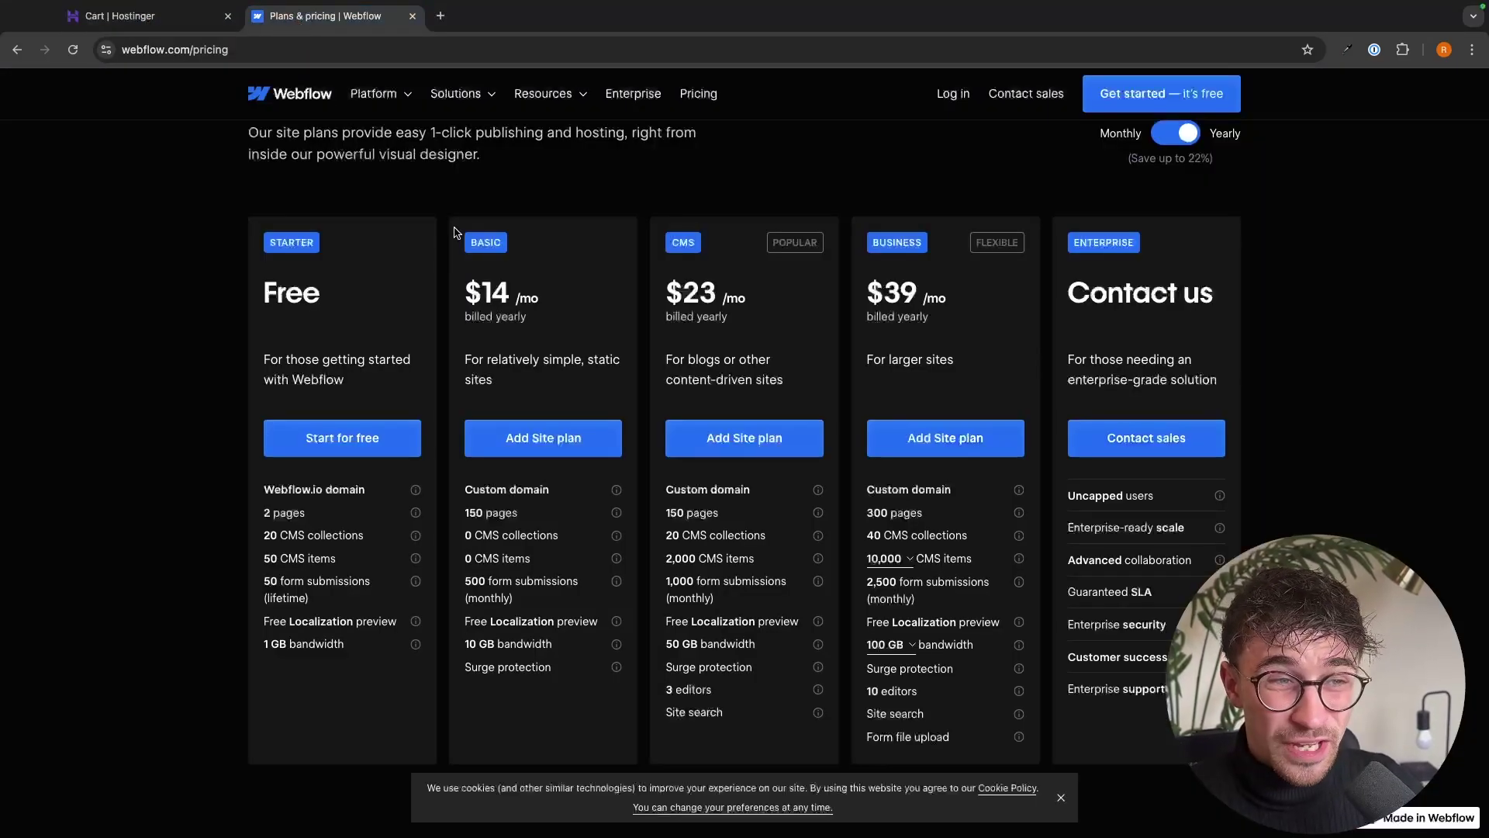
pyautogui.moveTo(467, 246); pyautogui.dragTo(588, 408)
pyautogui.click(575, 398)
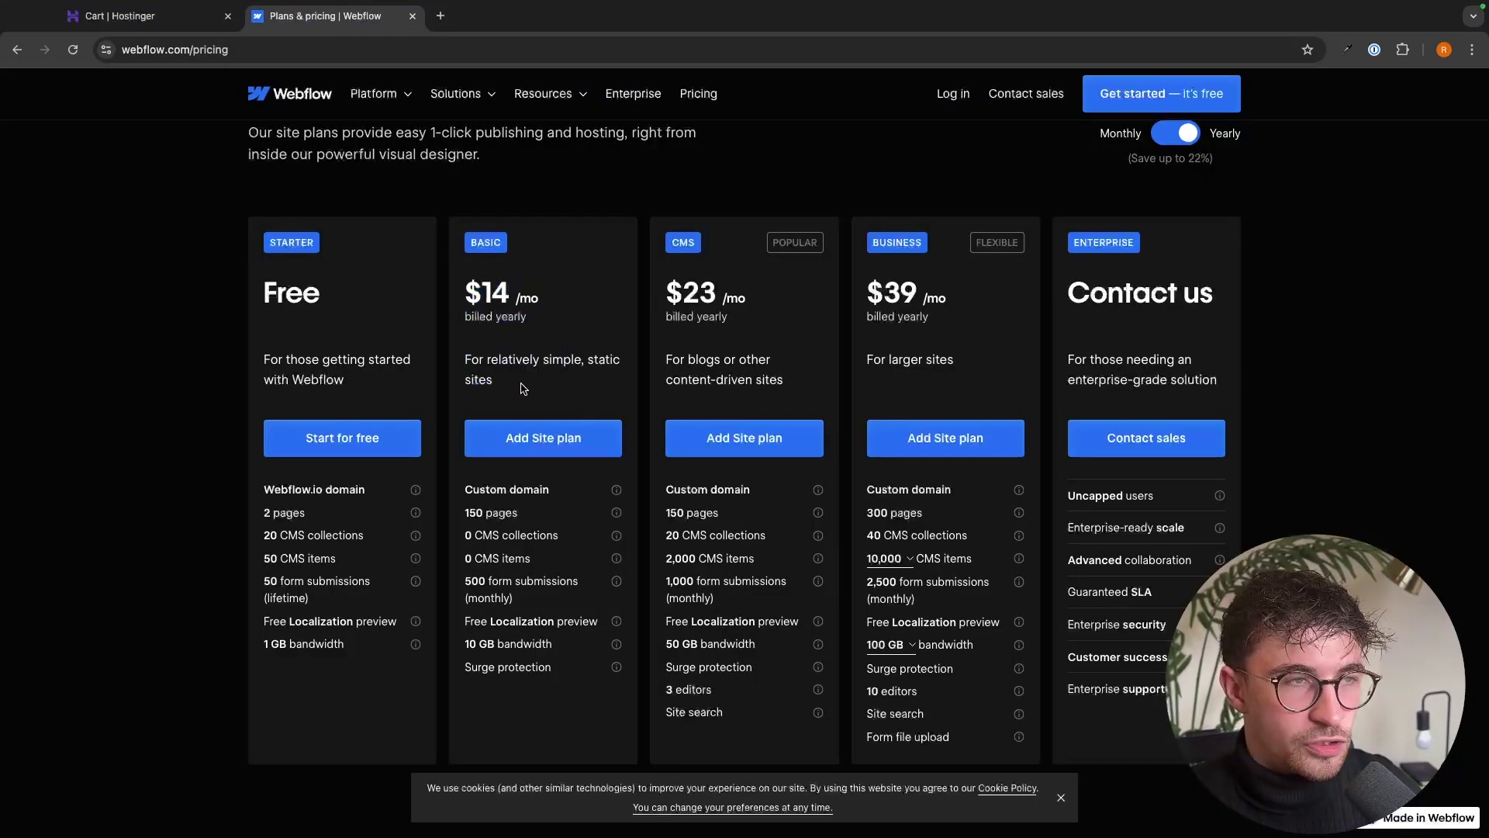
pyautogui.click(178, 15)
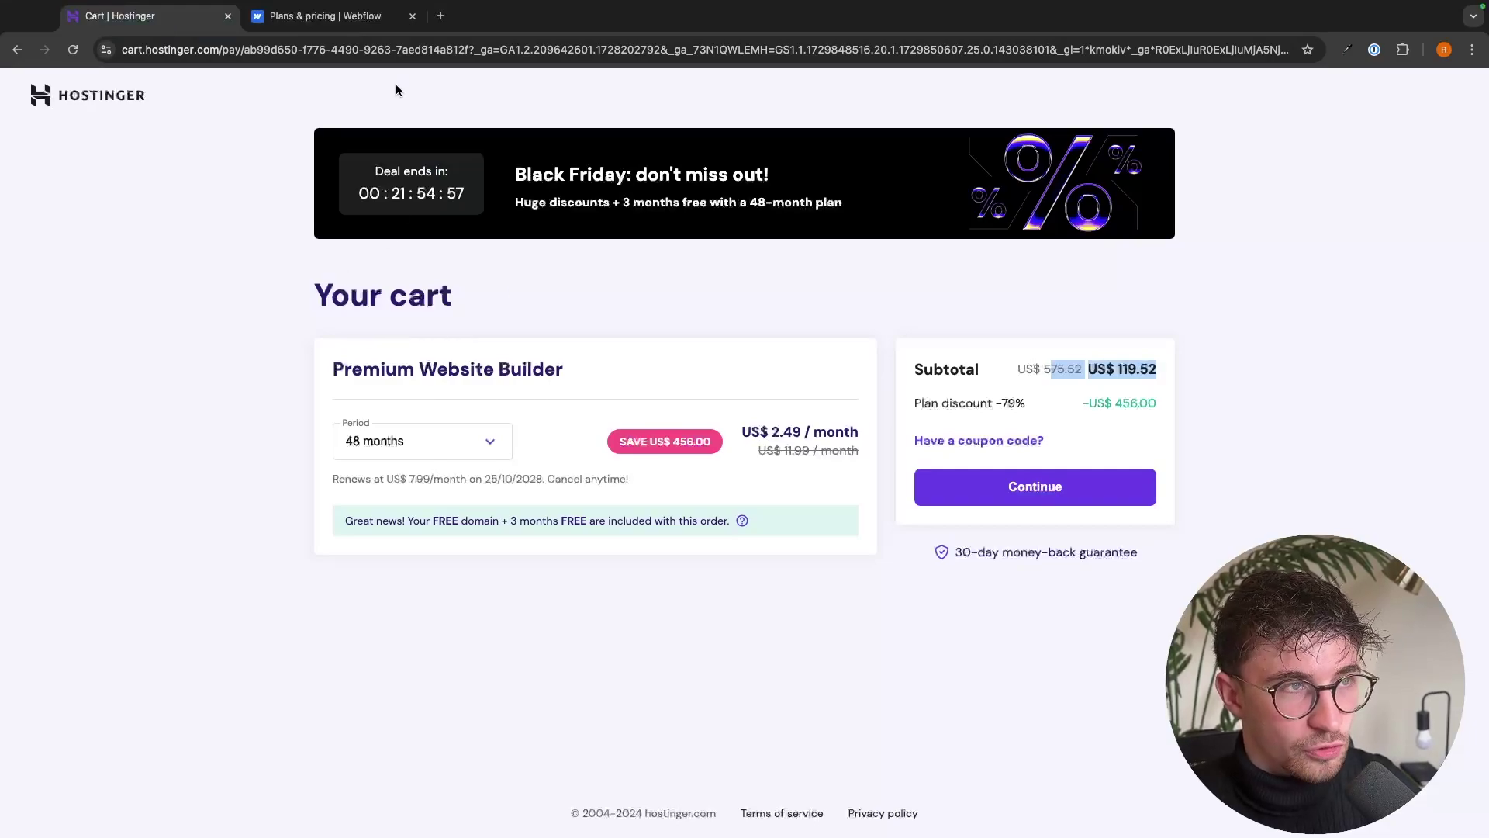
pyautogui.click(331, 17)
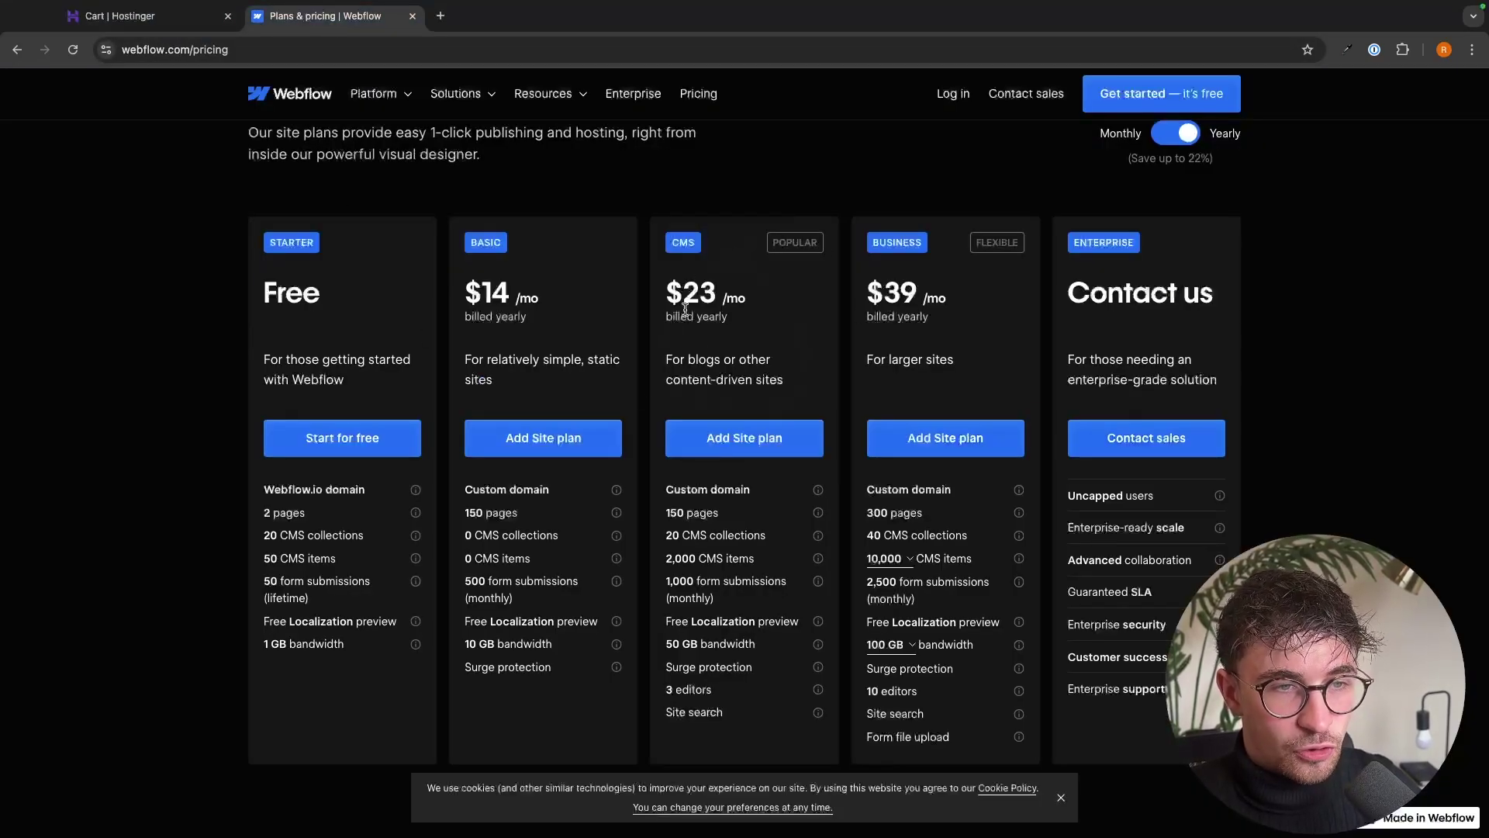
pyautogui.moveTo(664, 283); pyautogui.dragTo(991, 368)
pyautogui.click(830, 187)
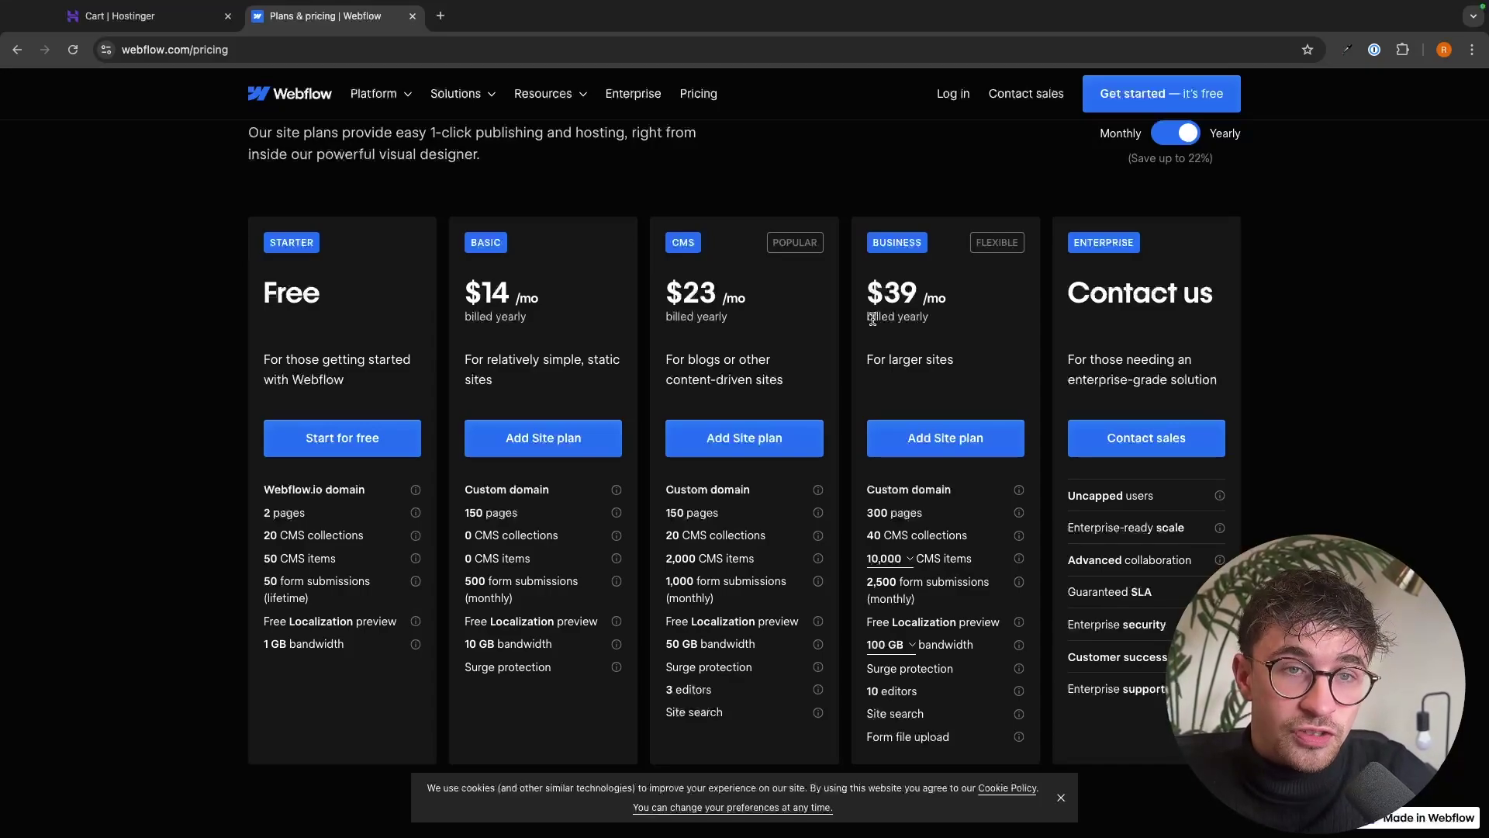
pyautogui.click(185, 22)
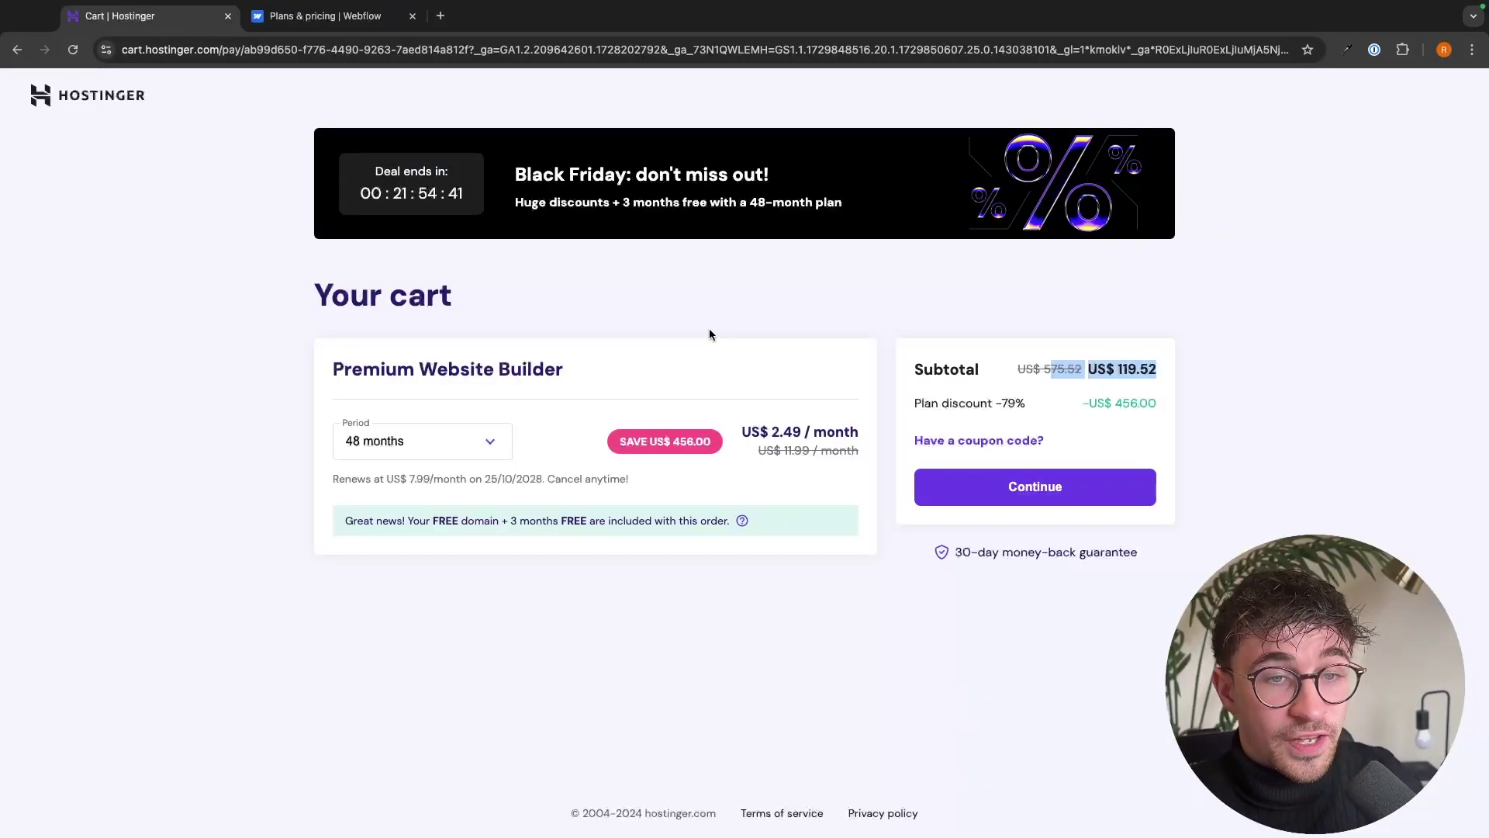
# Log in to hPanel from the Hostinger home page and add a new Hostinger Website Builder site
pyautogui.click(117, 113)
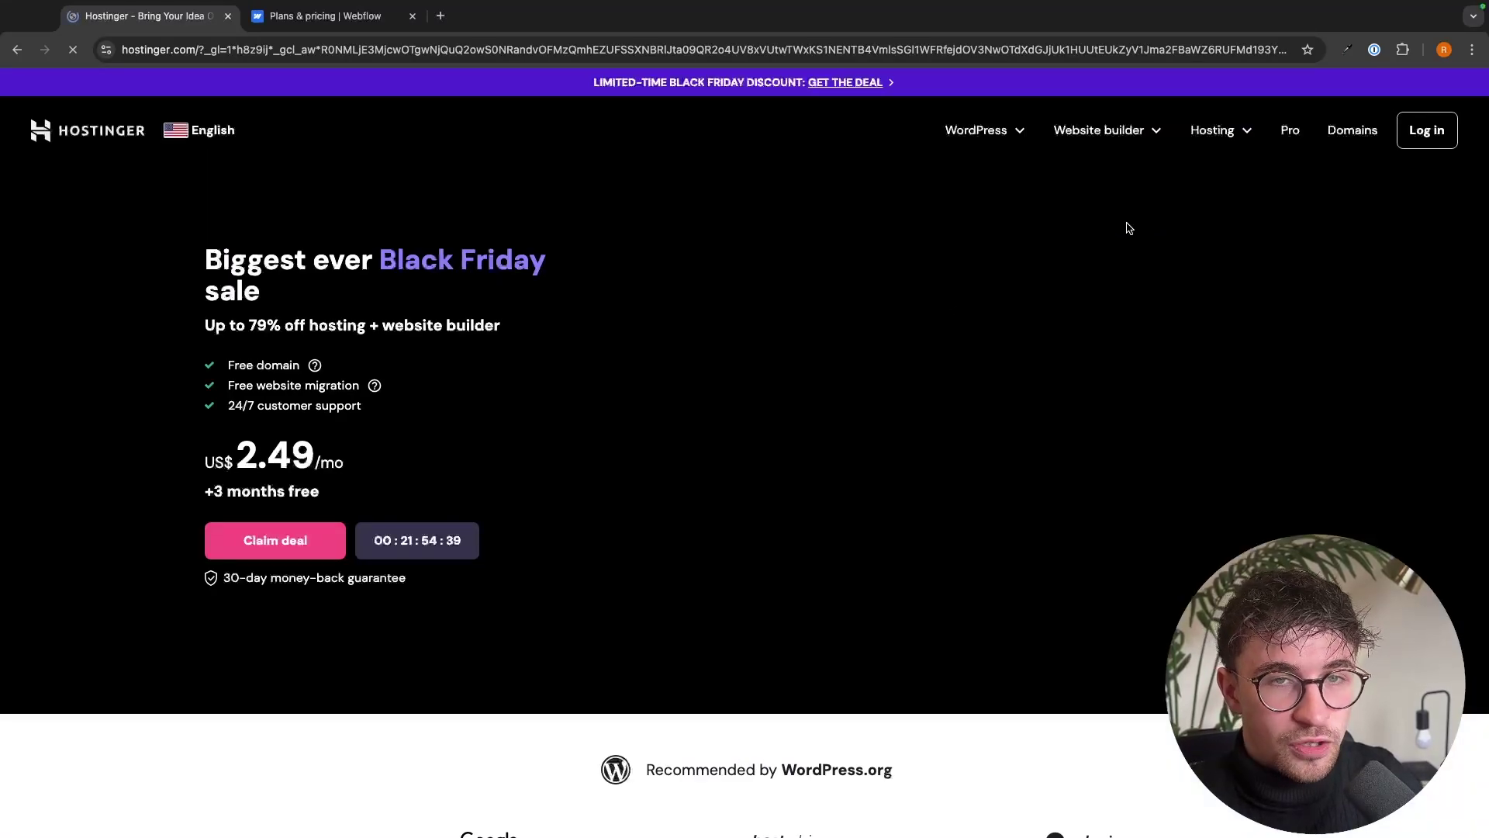
pyautogui.click(1422, 145)
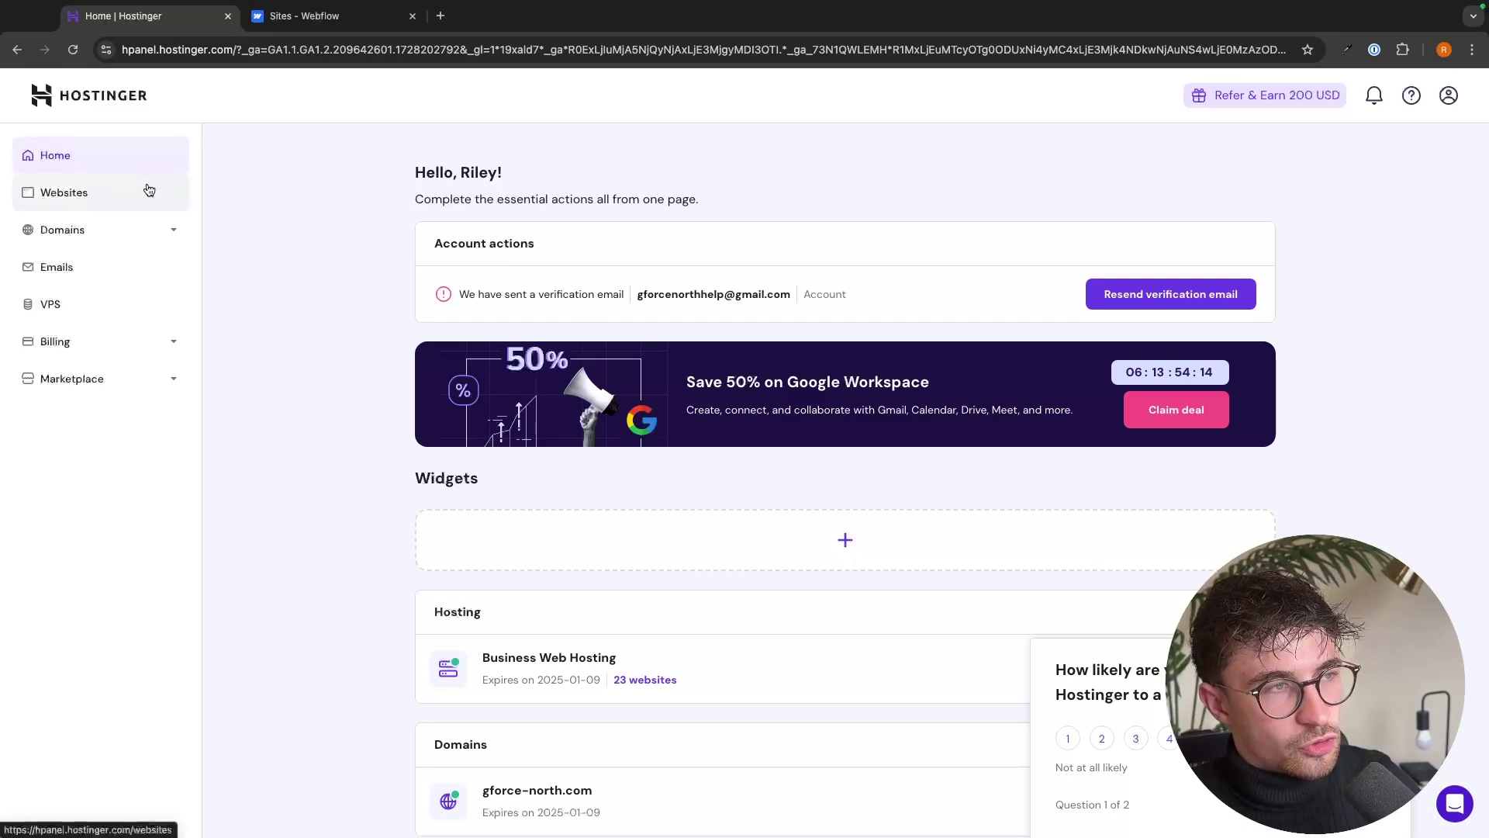
pyautogui.click(146, 193)
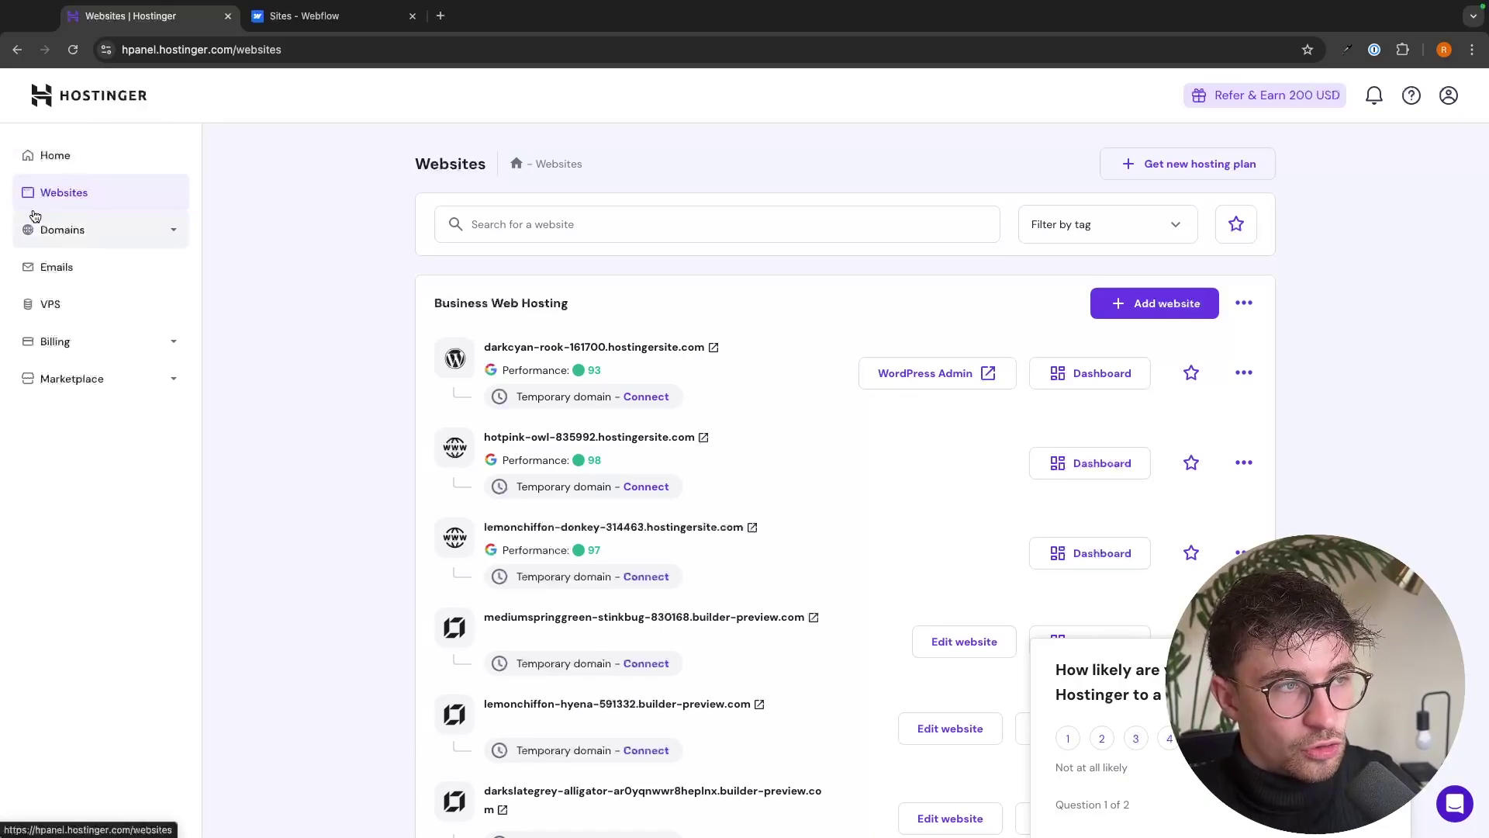
pyautogui.click(1129, 306)
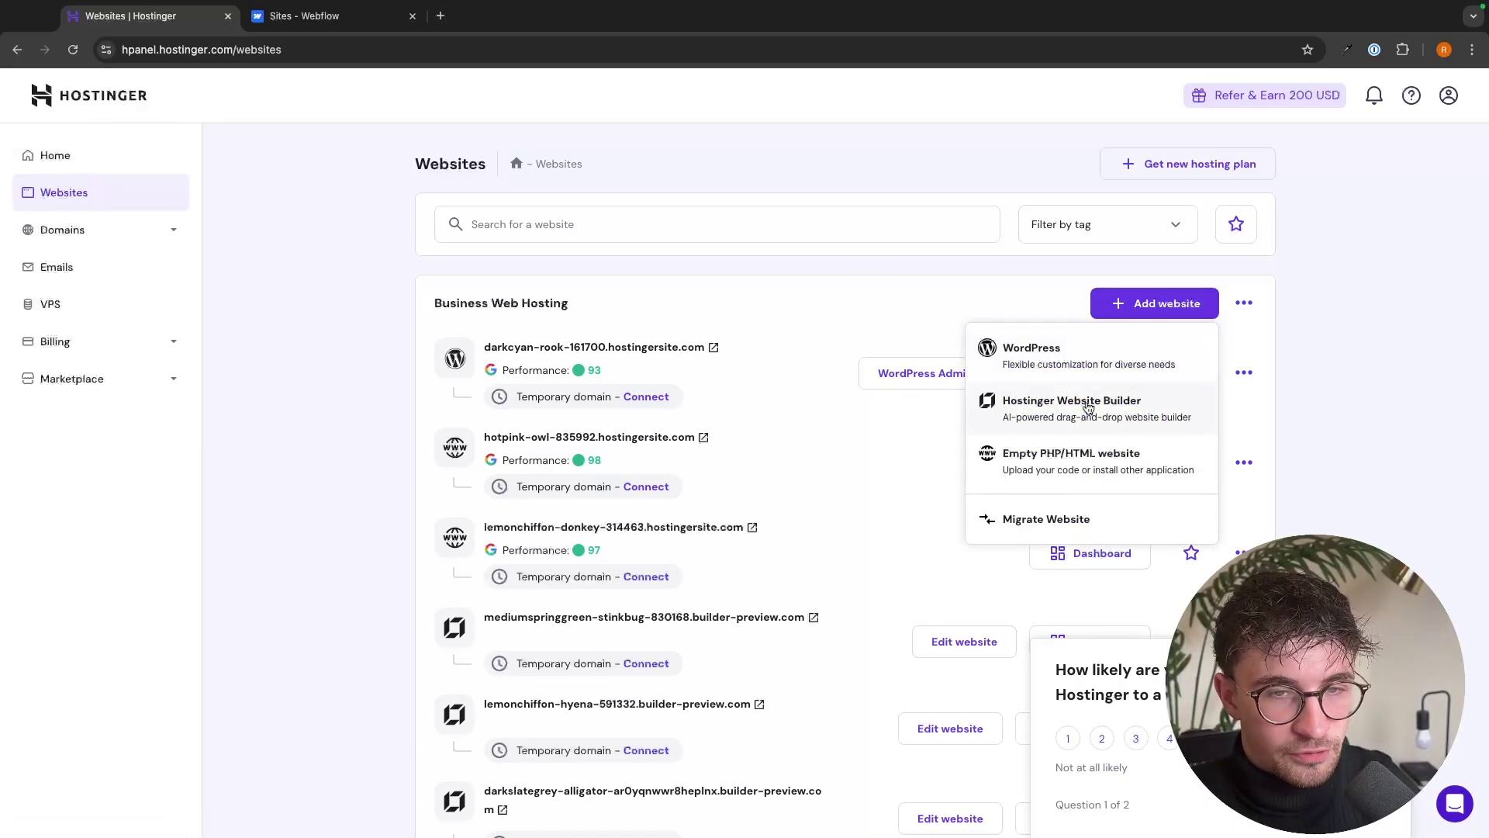
pyautogui.click(1031, 408)
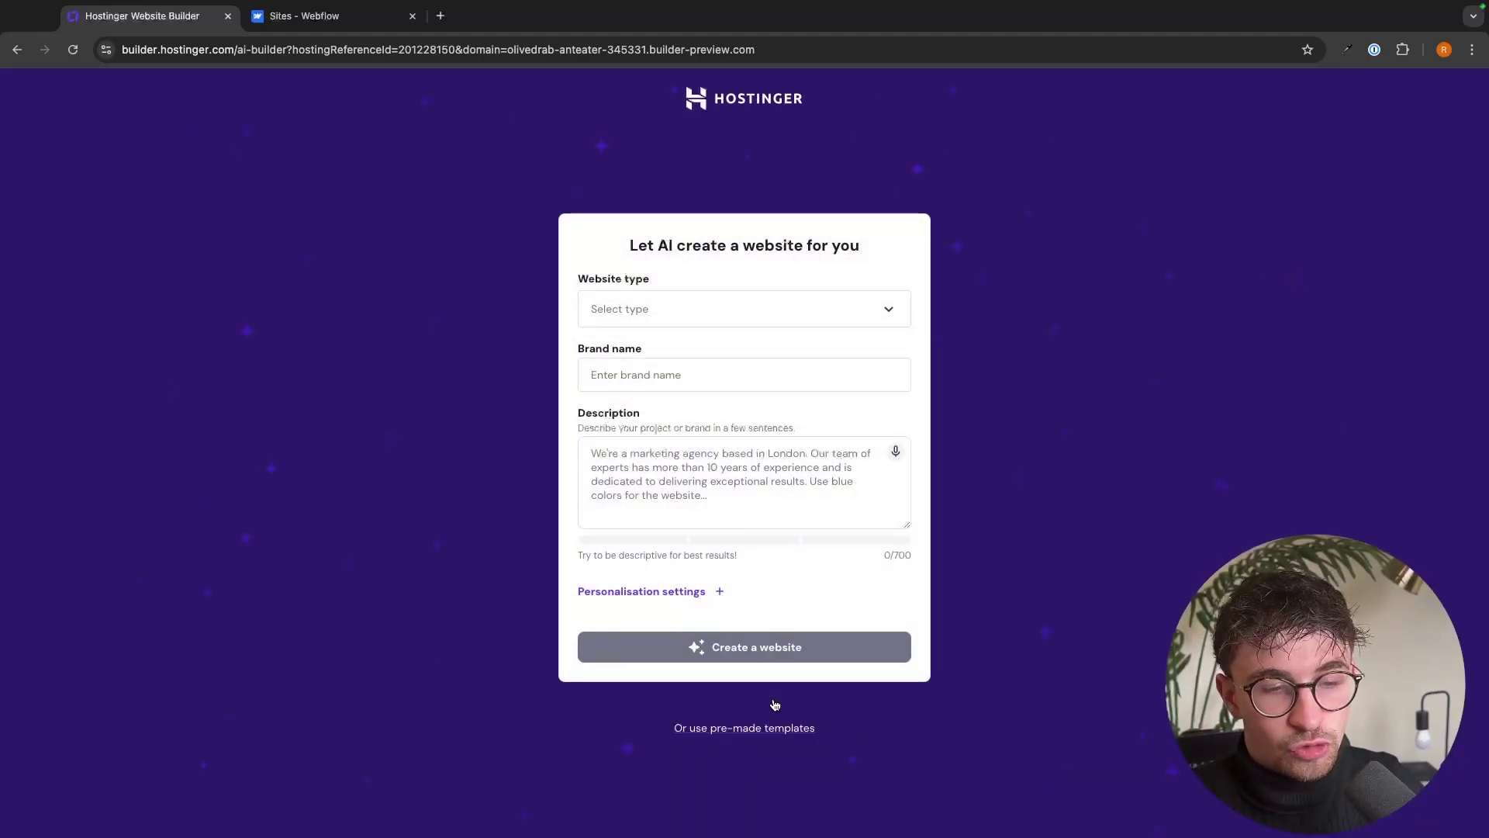
pyautogui.click(812, 732)
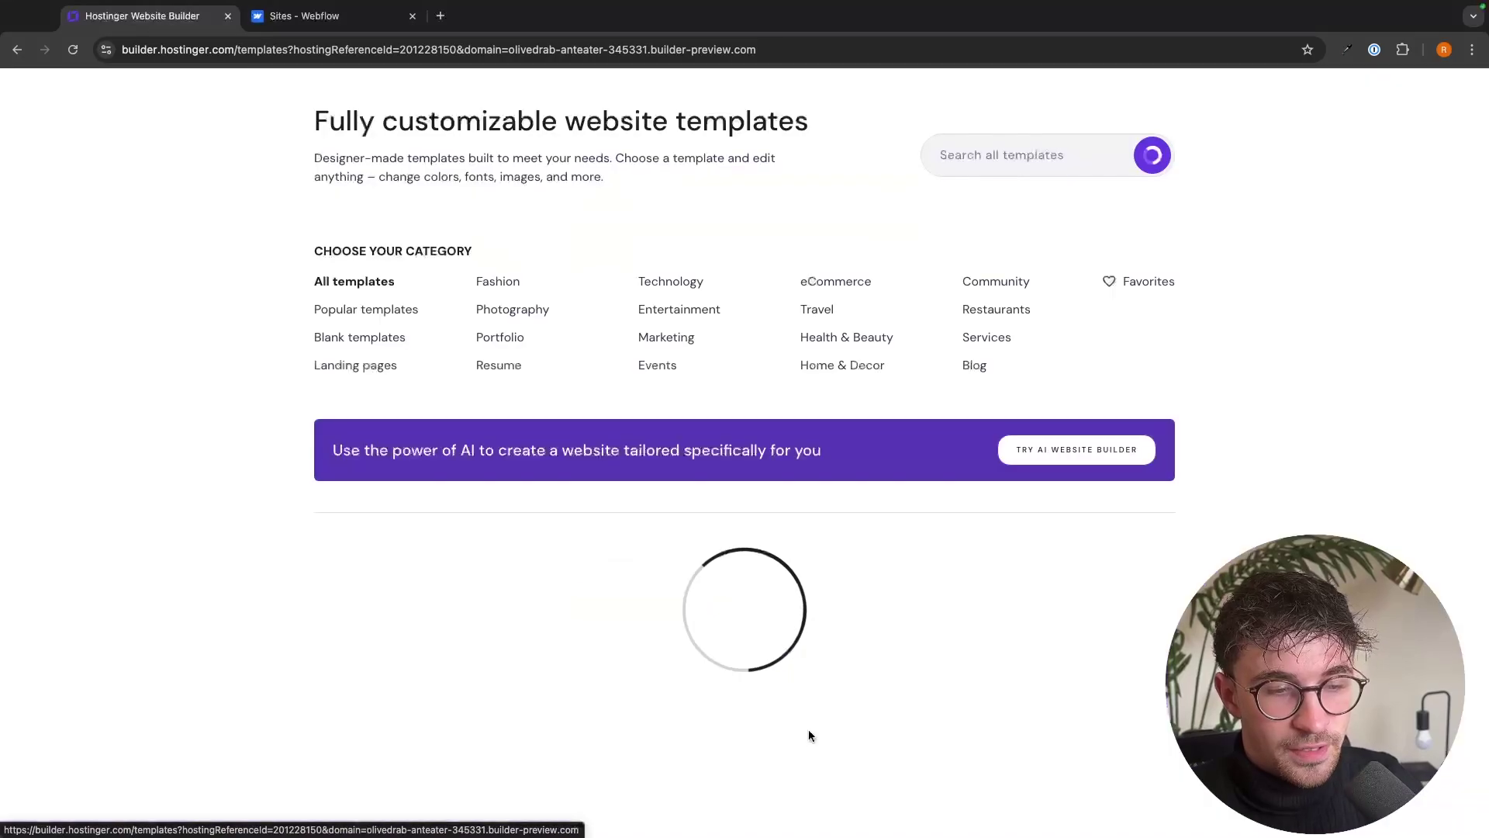
pyautogui.scroll(-5, 917, 672)
pyautogui.scroll(-5, 933, 254)
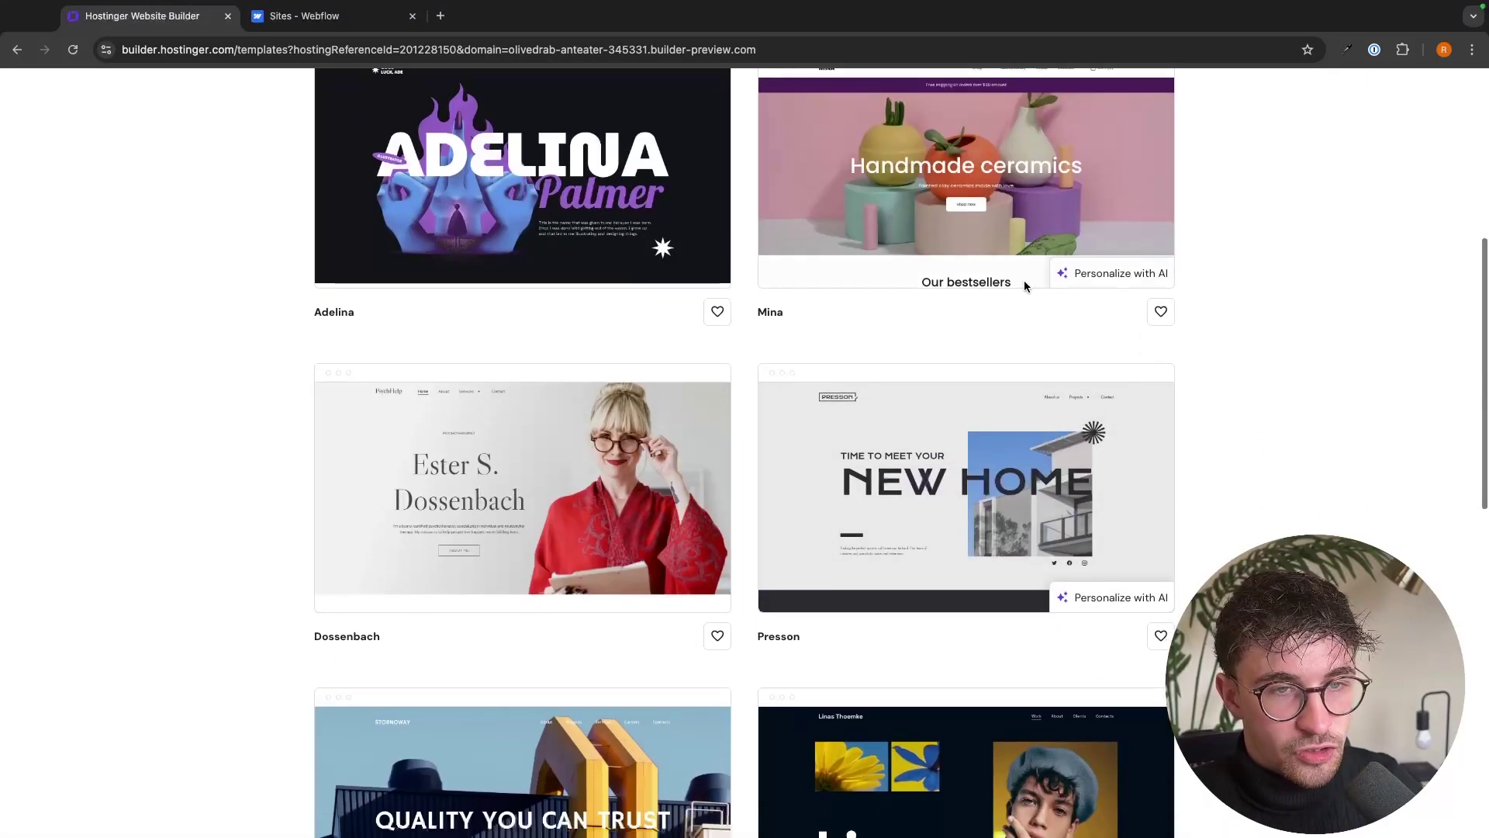
pyautogui.scroll(-9, 901, 538)
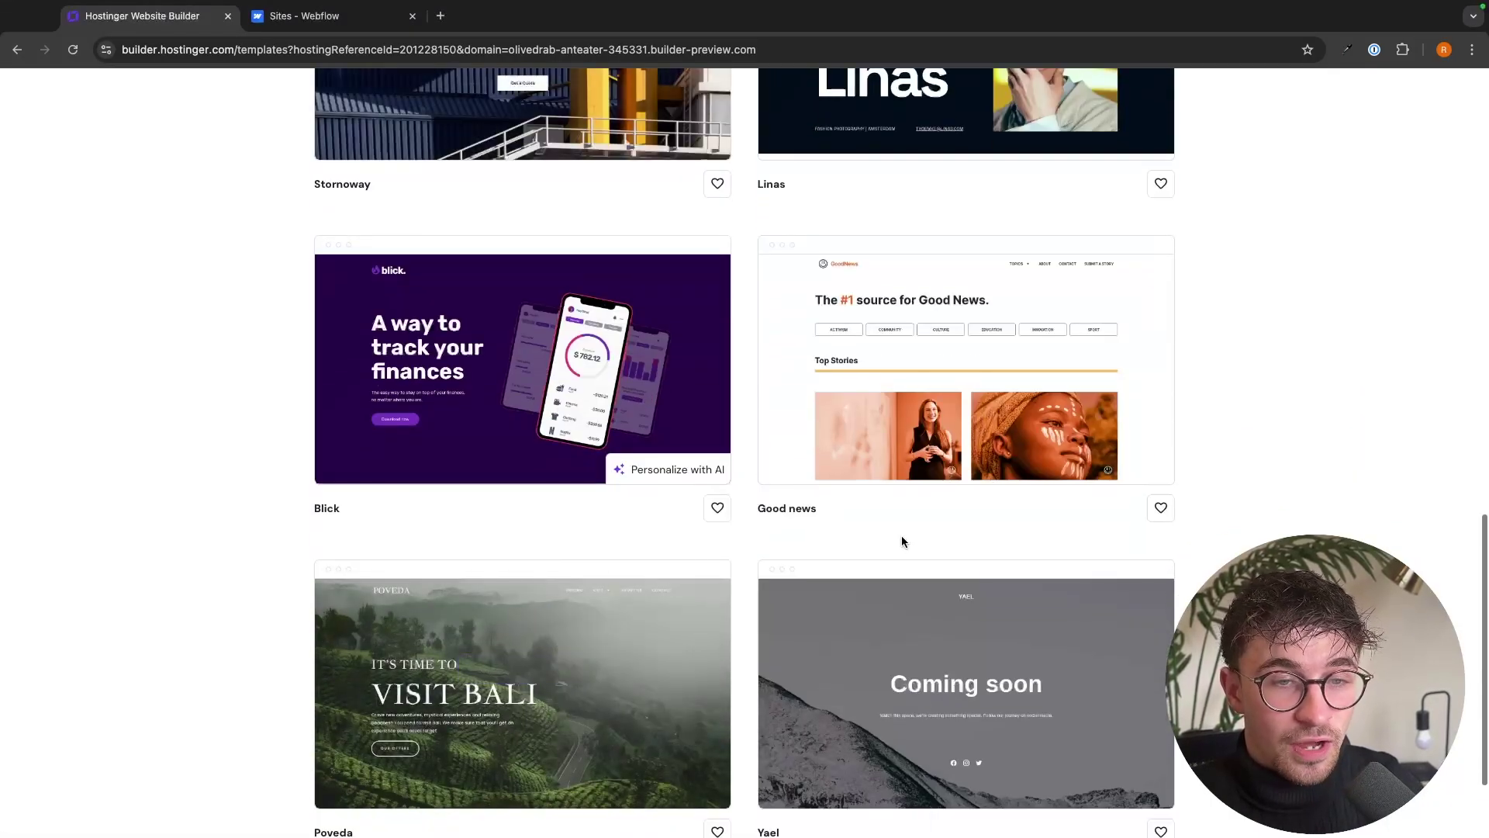
pyautogui.click(706, 742)
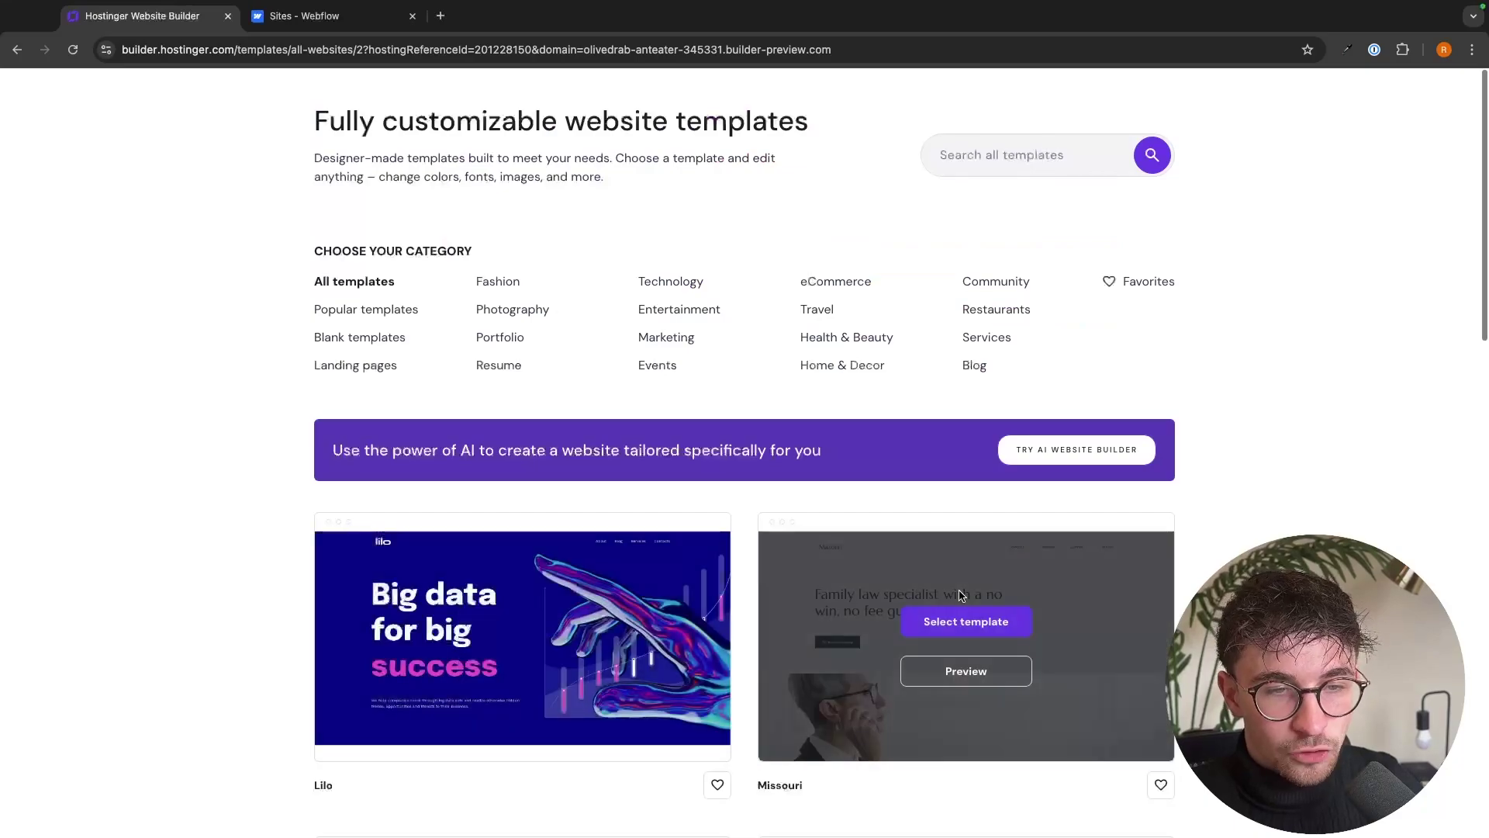
pyautogui.scroll(-8, 962, 605)
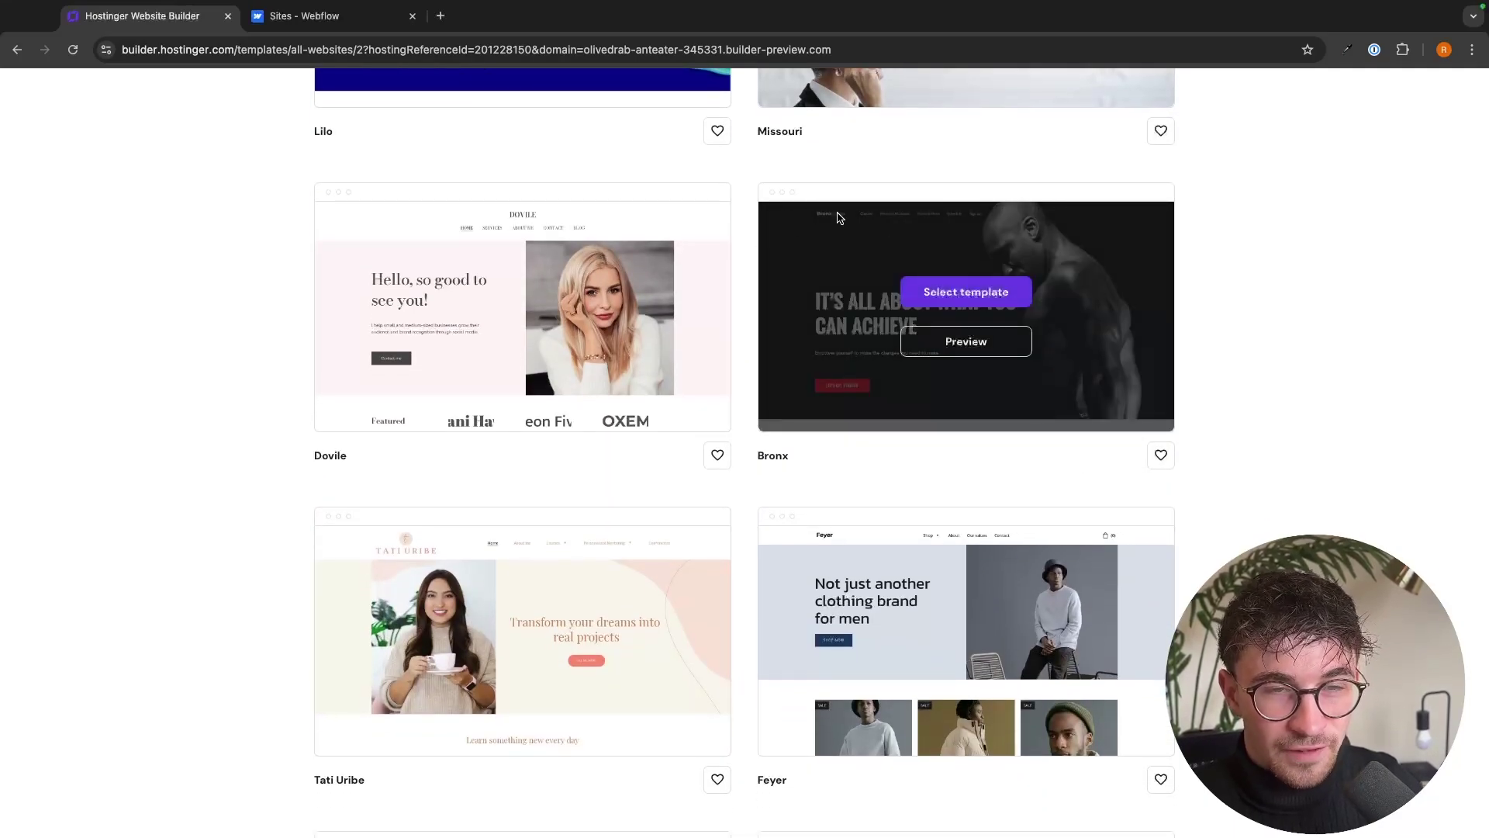
pyautogui.scroll(-2, 1128, 493)
pyautogui.scroll(-1, 1127, 493)
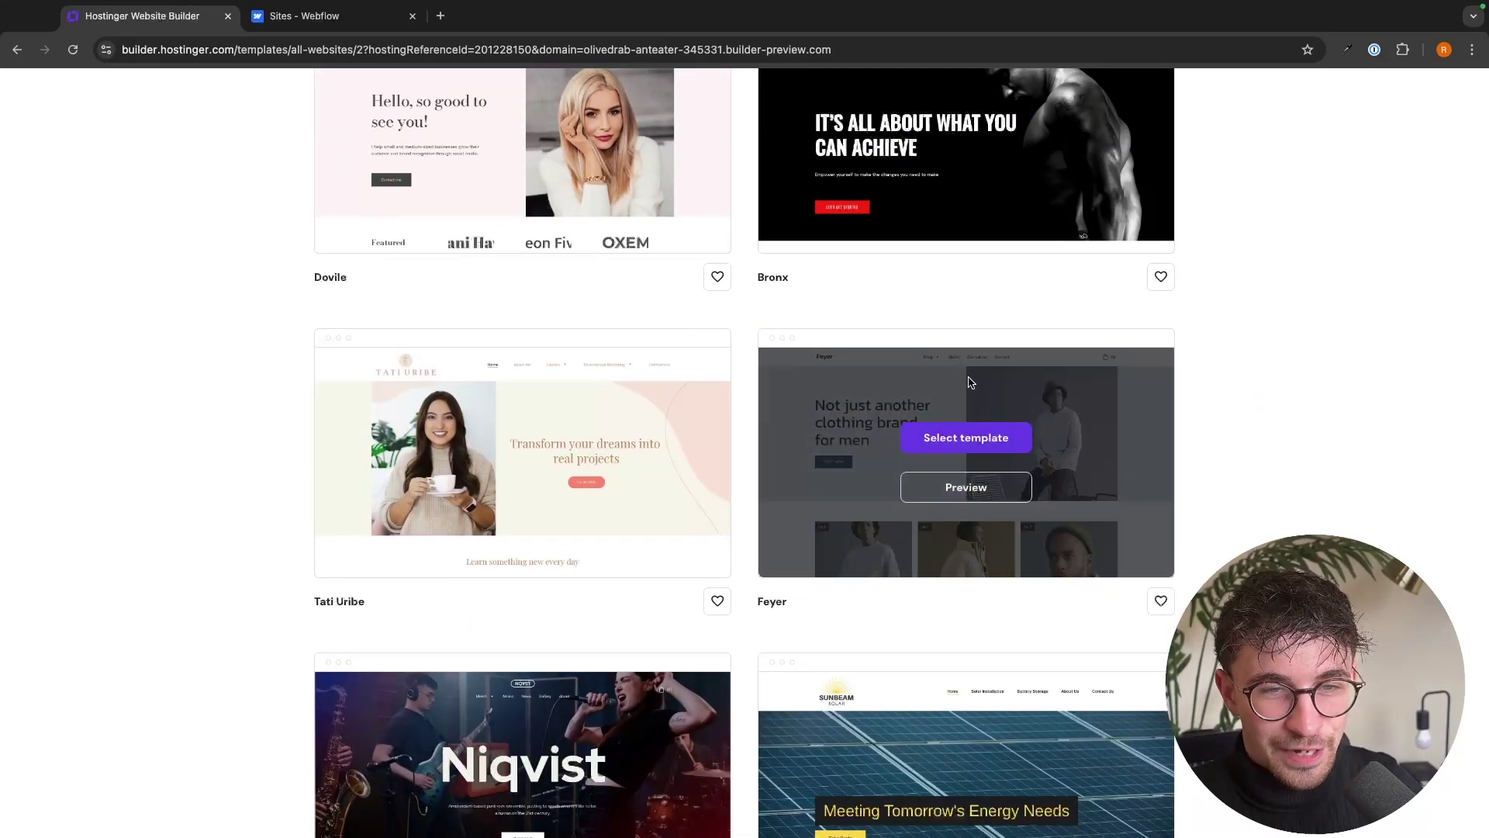
pyautogui.hscroll(-5, 856, 388)
pyautogui.hscroll(-5, 791, 349)
pyautogui.moveTo(626, 245); pyautogui.dragTo(874, 245)
# Choose Wedding invitation as the website type and enter the couple's names
pyautogui.click(707, 284)
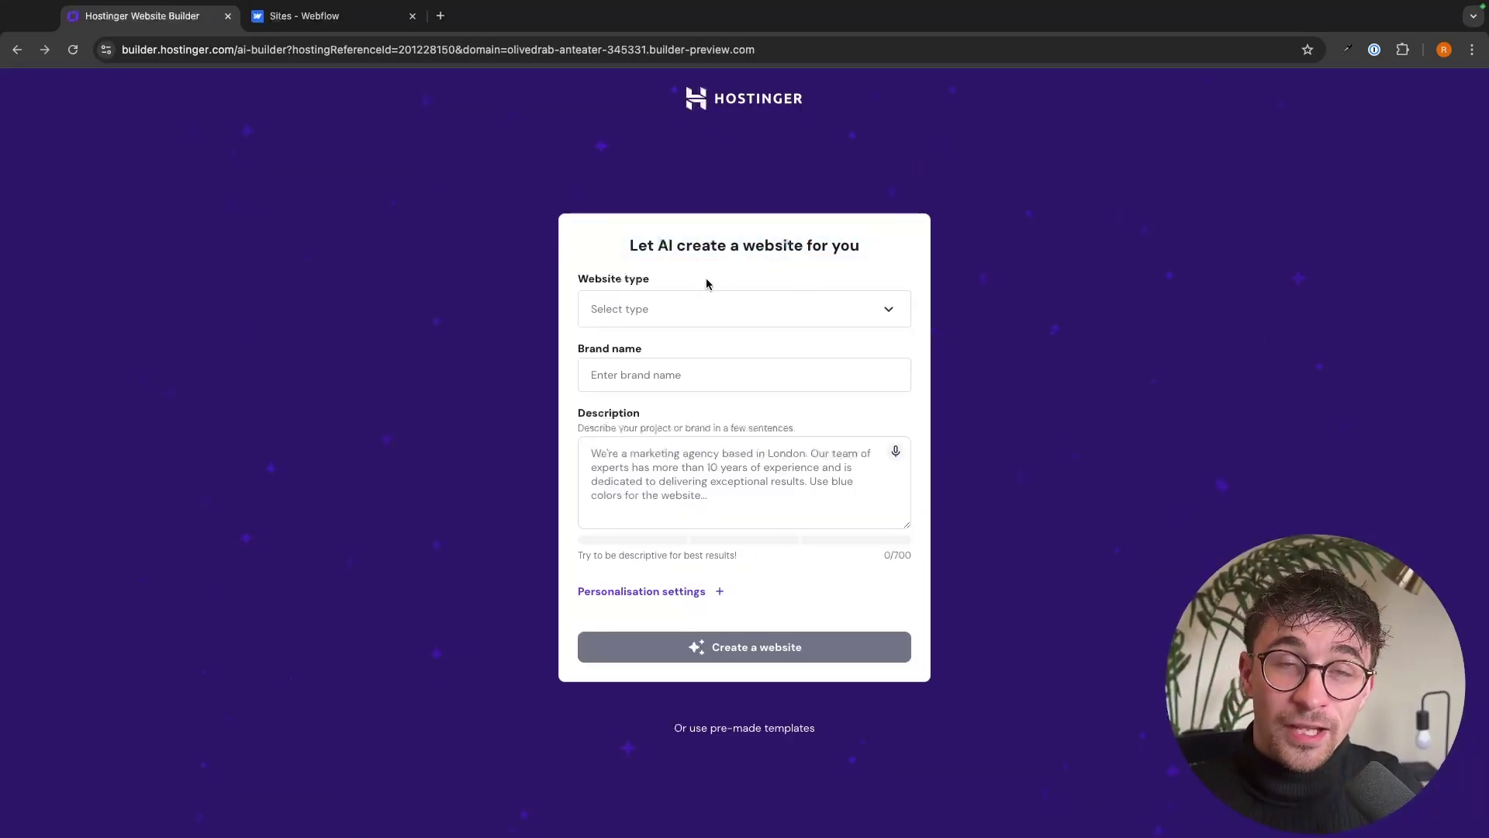
pyautogui.click(705, 297)
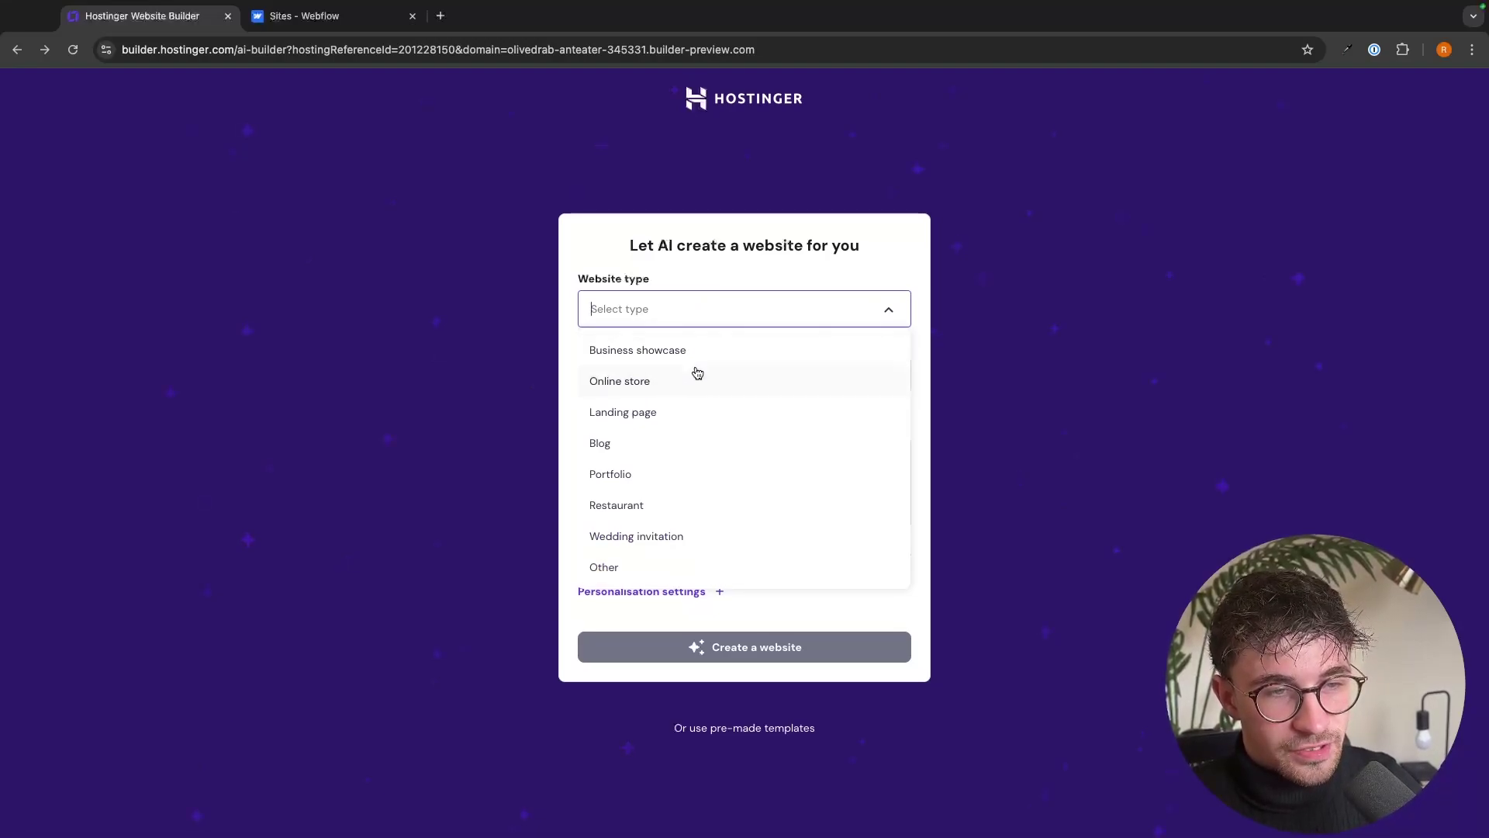
pyautogui.click(645, 541)
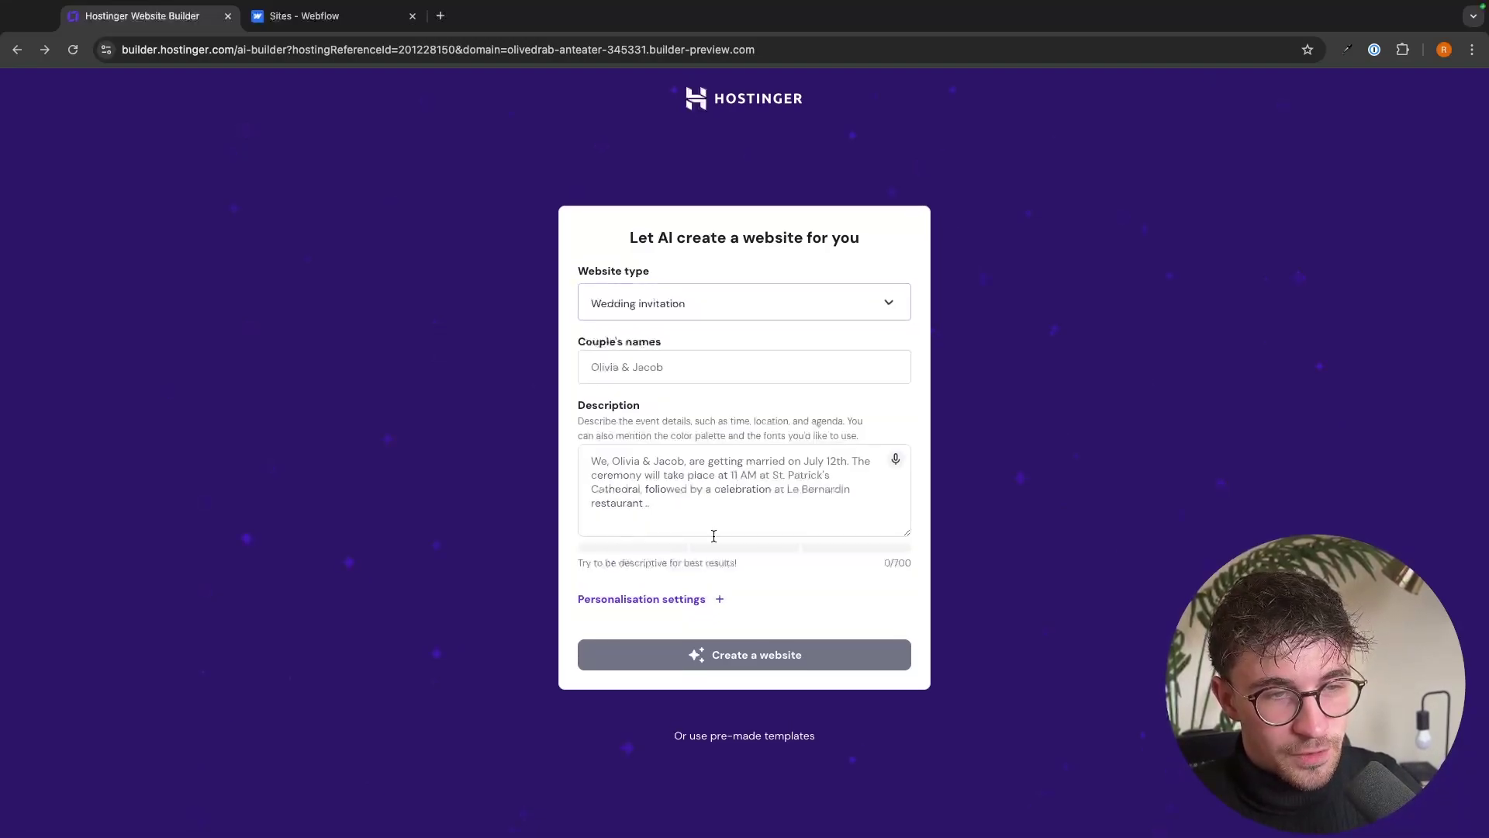
pyautogui.click(710, 376)
pyautogui.write('John & Oli')
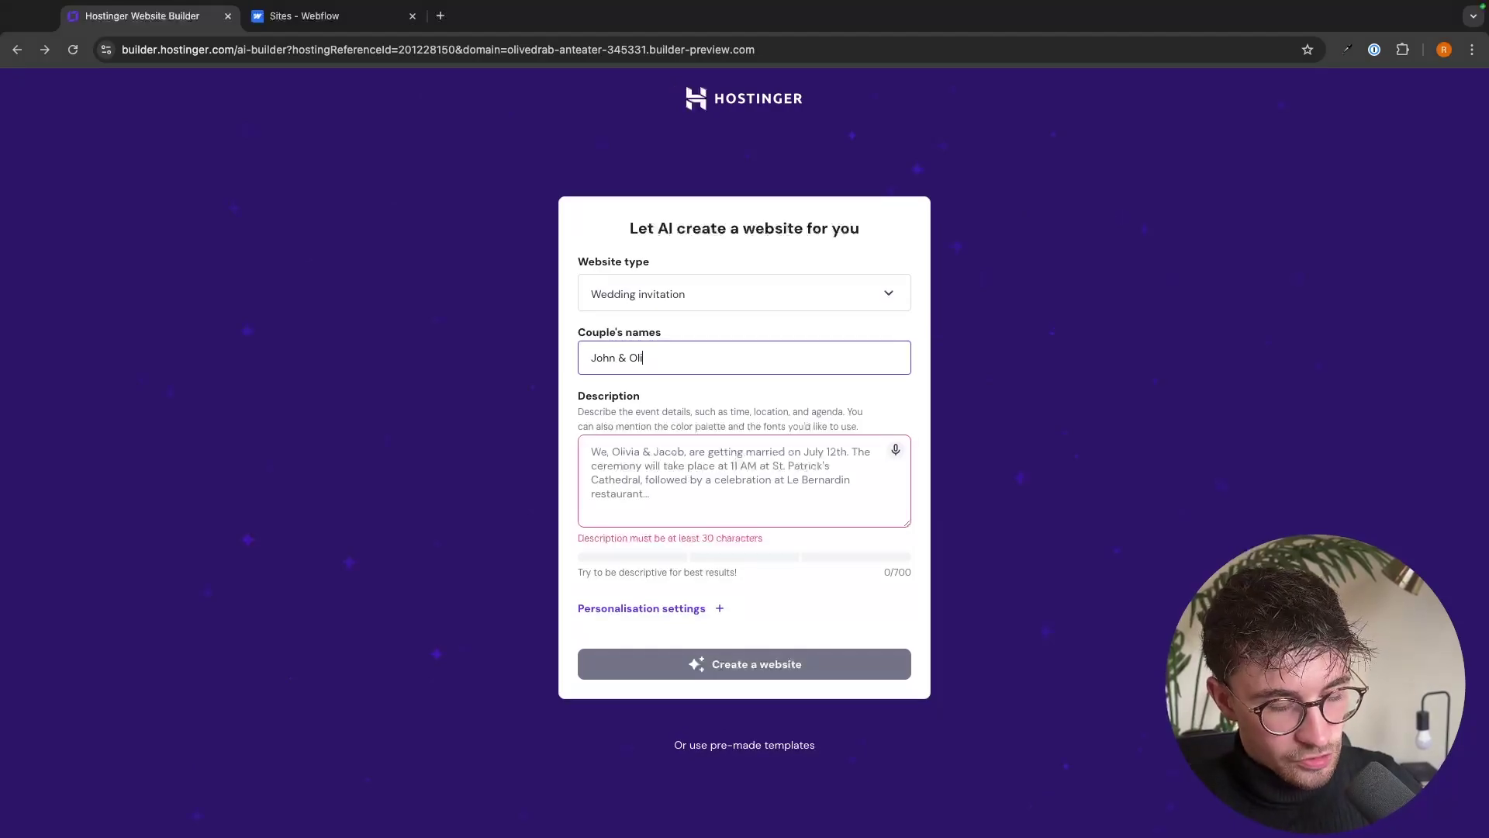
pyautogui.write('via')
# Describe the wedding as taking place on 16th December 2025 and generate the website
pyautogui.click(700, 458)
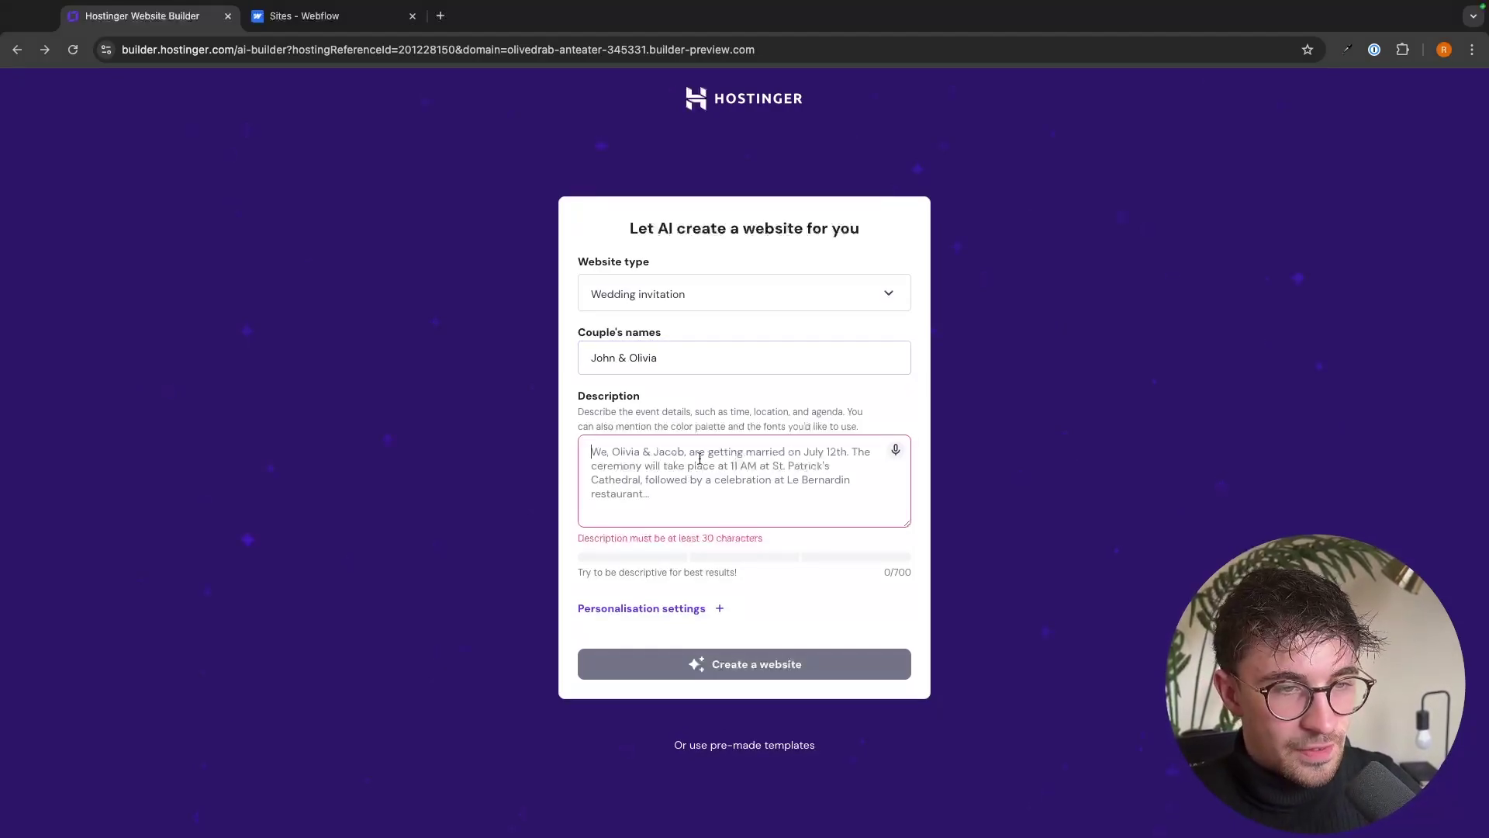
pyautogui.write('John and Olivia are getting married on the 16th december 2025')
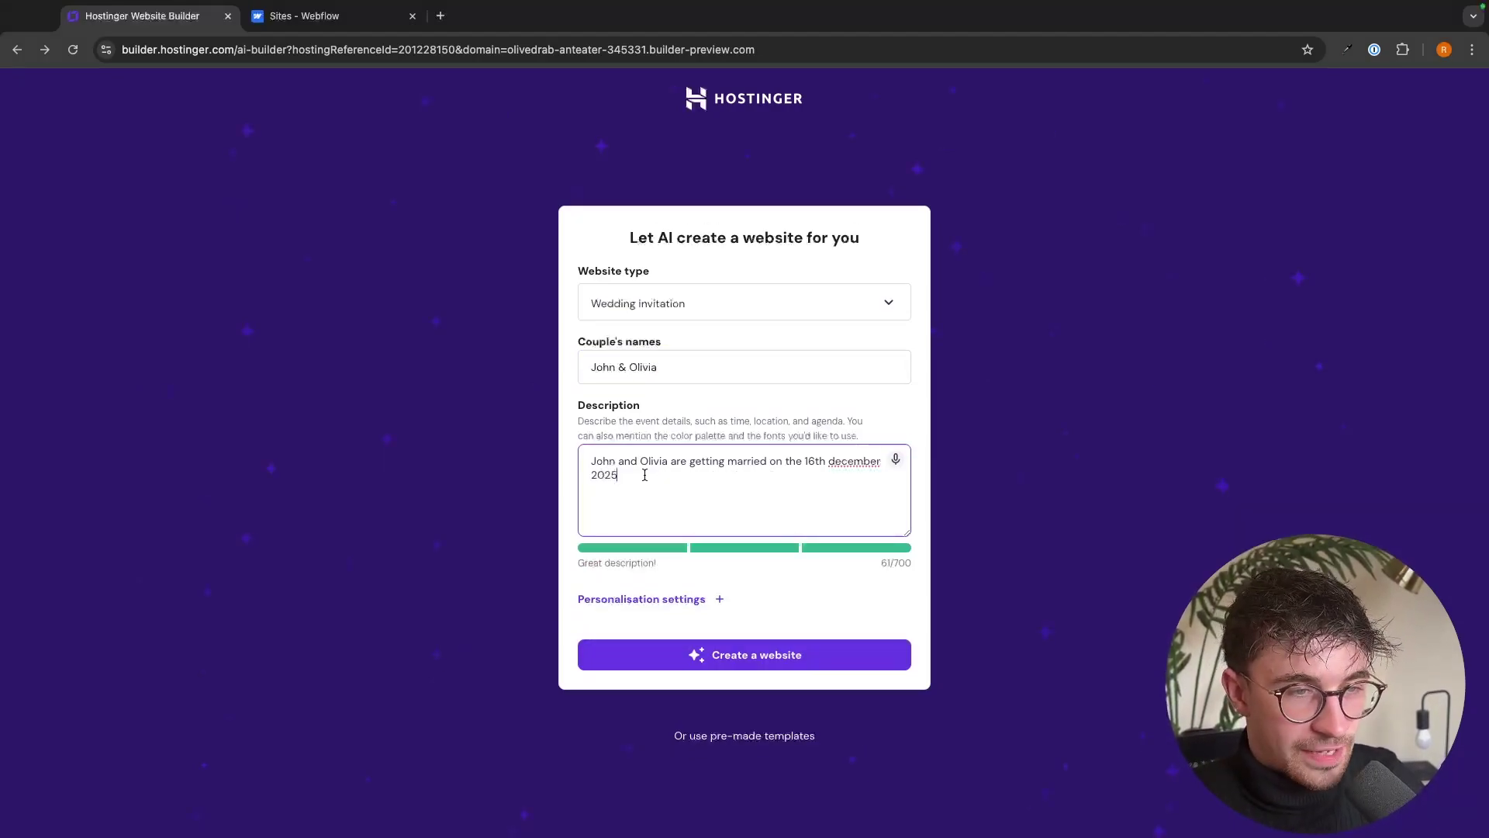
pyautogui.hotkey('ctrl', 'a')
pyautogui.click(624, 479)
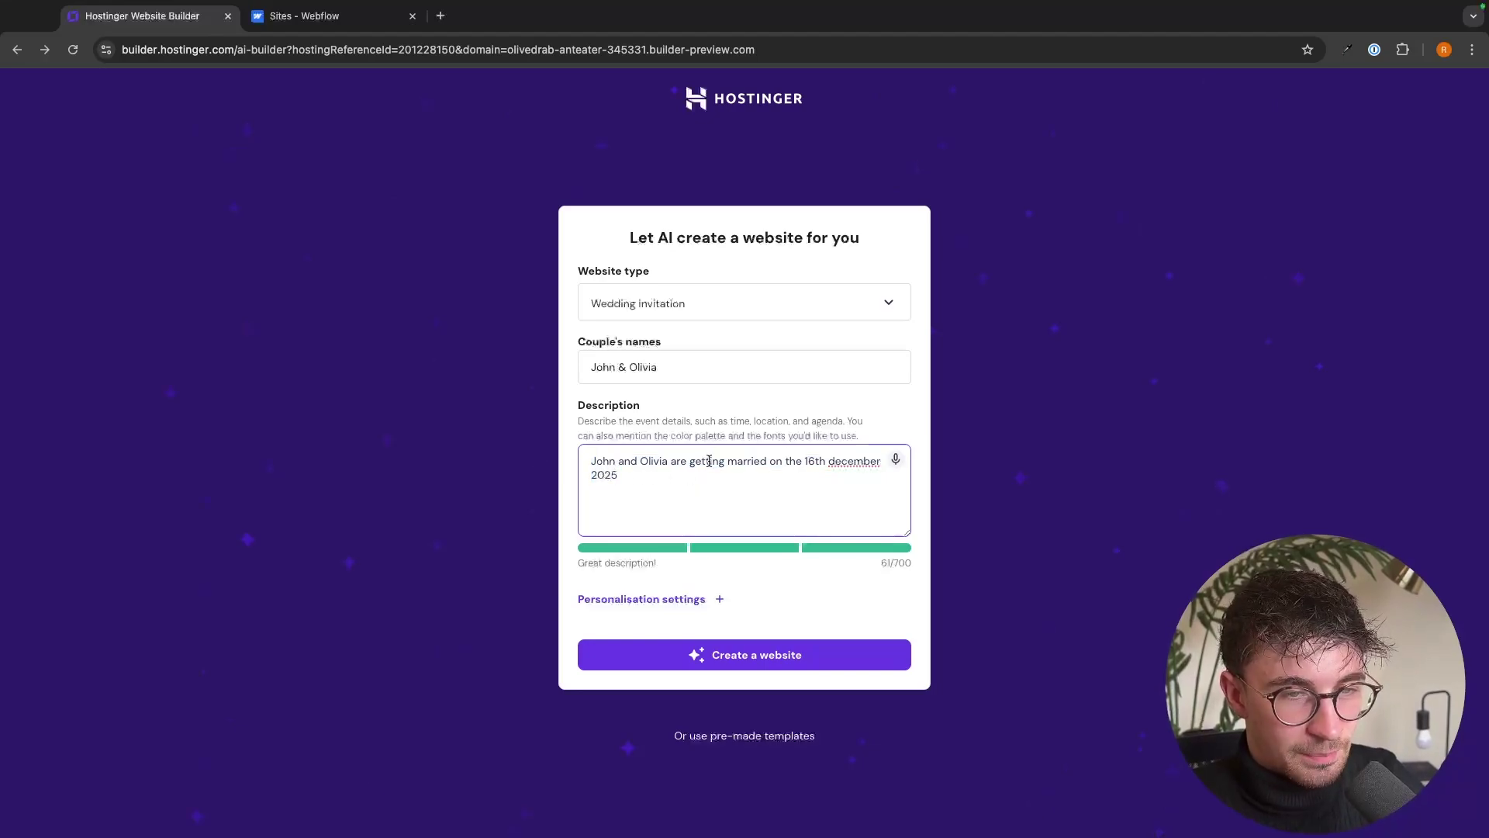
pyautogui.click(756, 665)
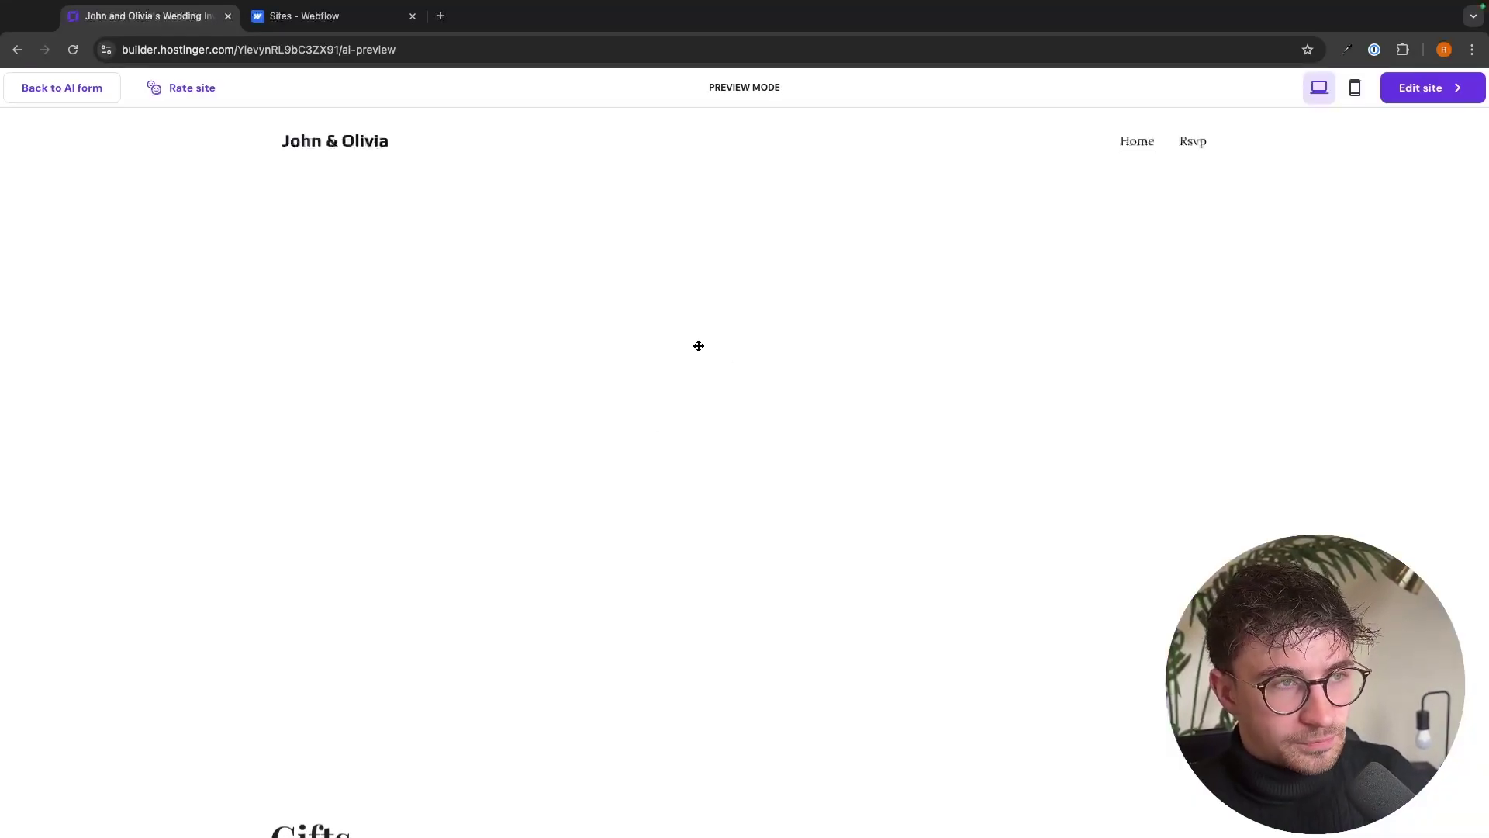
# Switch the generated site into edit mode and retype the hero heading as 'grjngrejkgnrj'
pyautogui.scroll(-2, 681, 324)
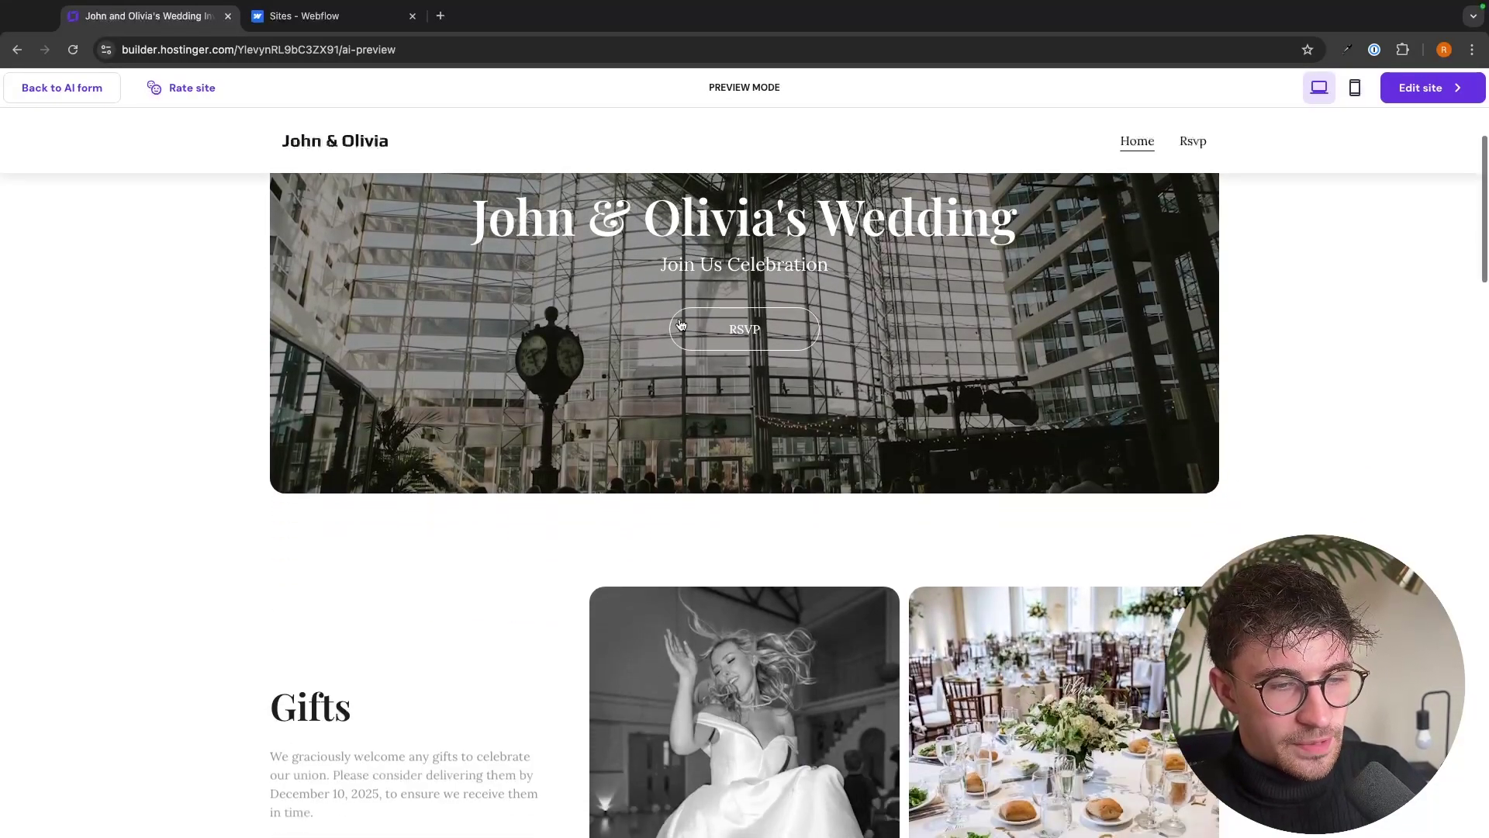
pyautogui.scroll(-12, 681, 324)
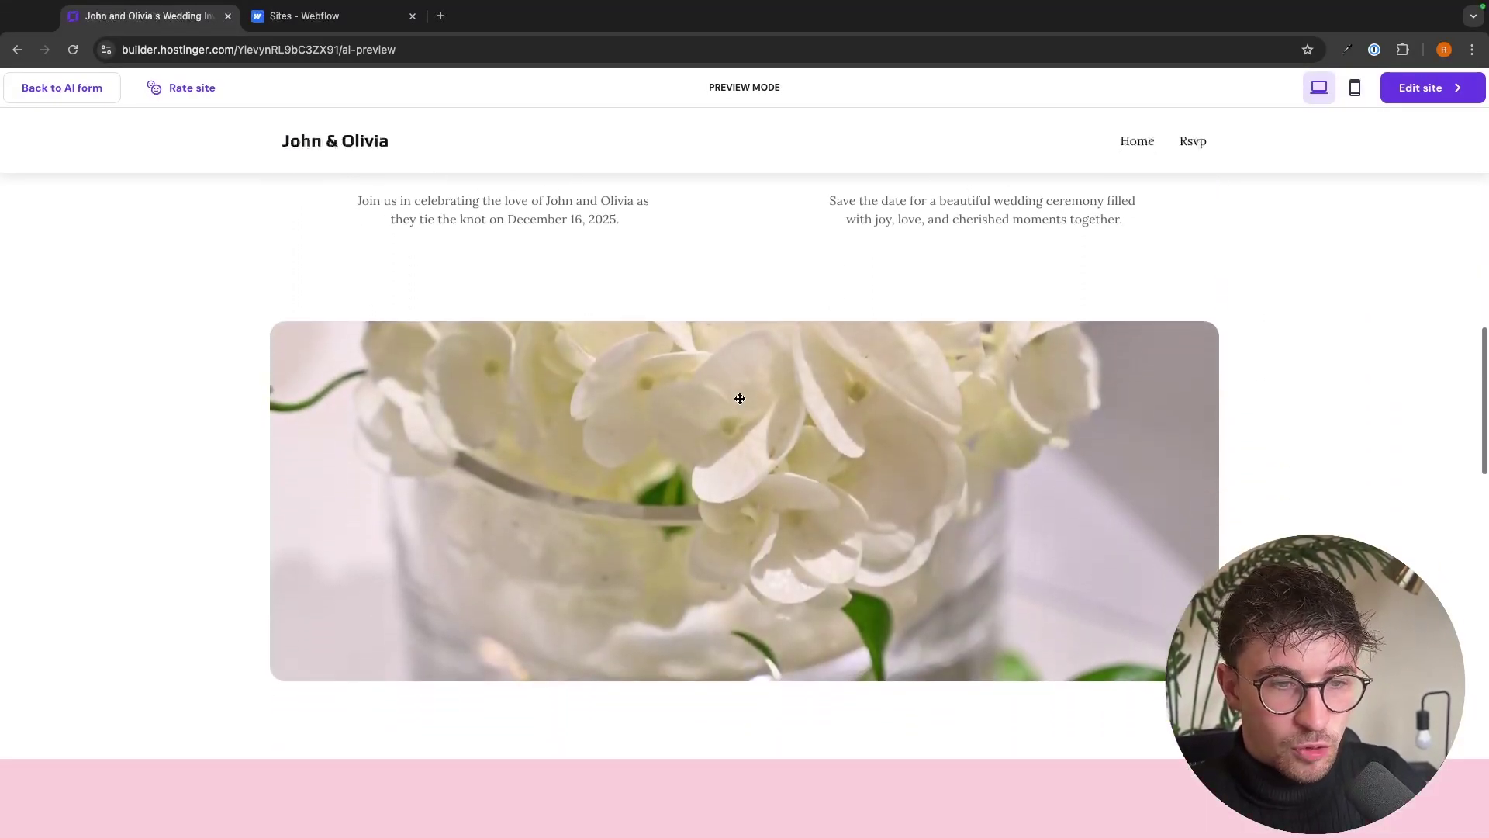
pyautogui.scroll(14, 740, 399)
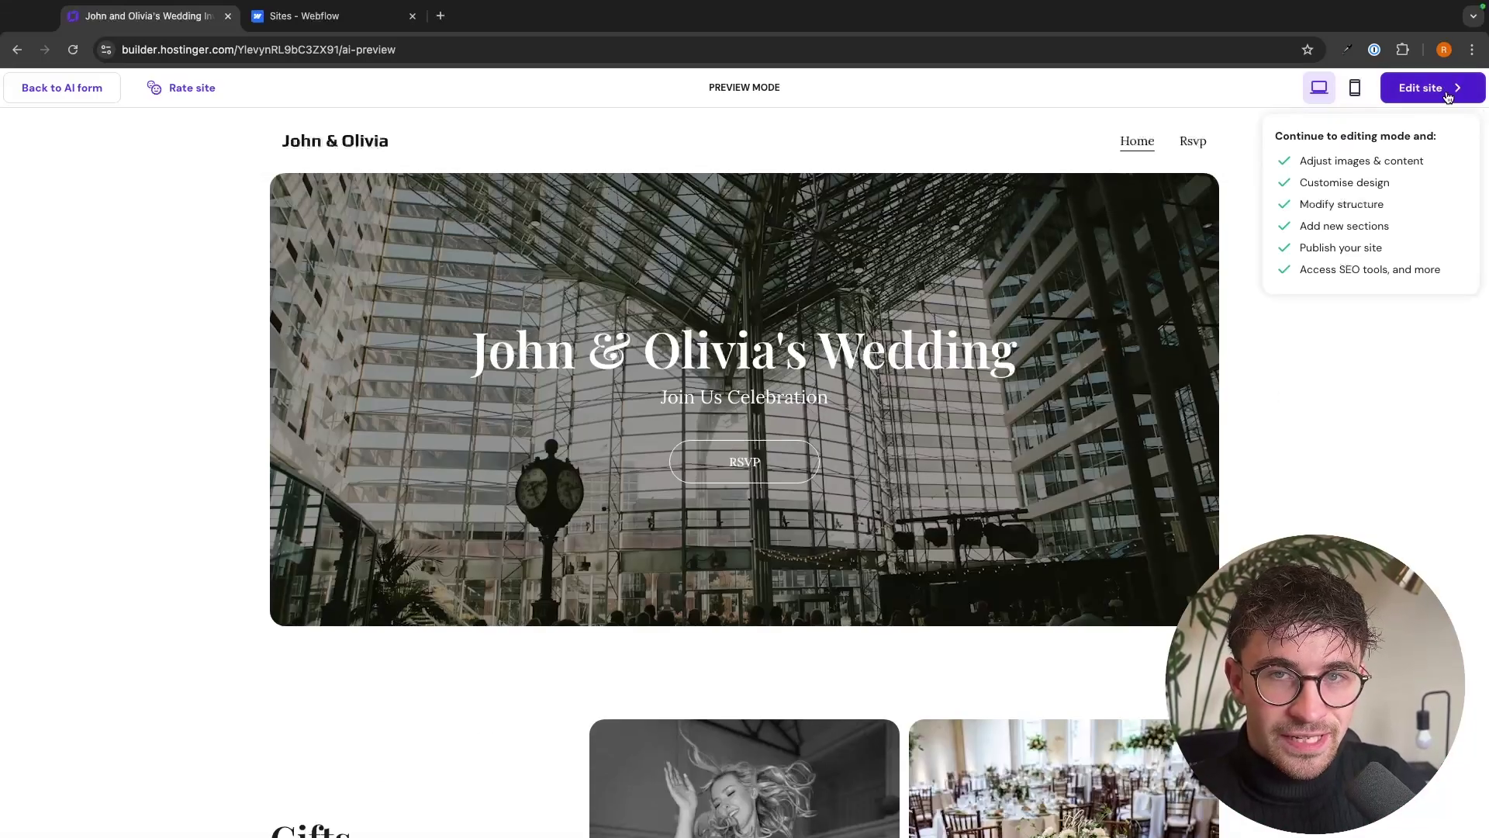
pyautogui.click(1431, 88)
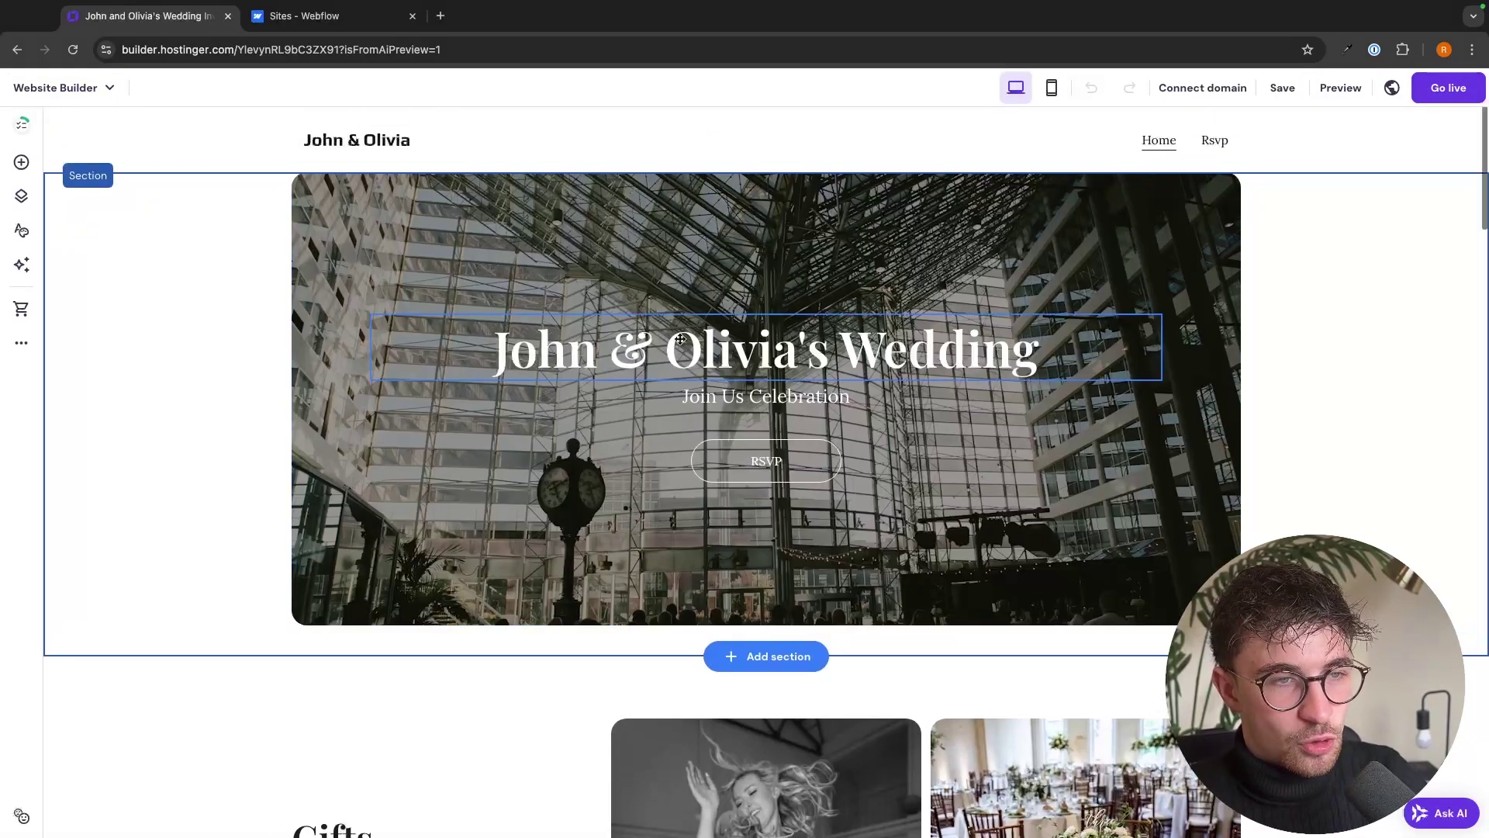
pyautogui.moveTo(680, 339)
pyautogui.mouseDown()
pyautogui.moveTo(762, 257)
pyautogui.moveTo(651, 257)
pyautogui.moveTo(679, 332)
pyautogui.moveTo(622, 341)
pyautogui.moveTo(671, 339)
pyautogui.mouseUp()
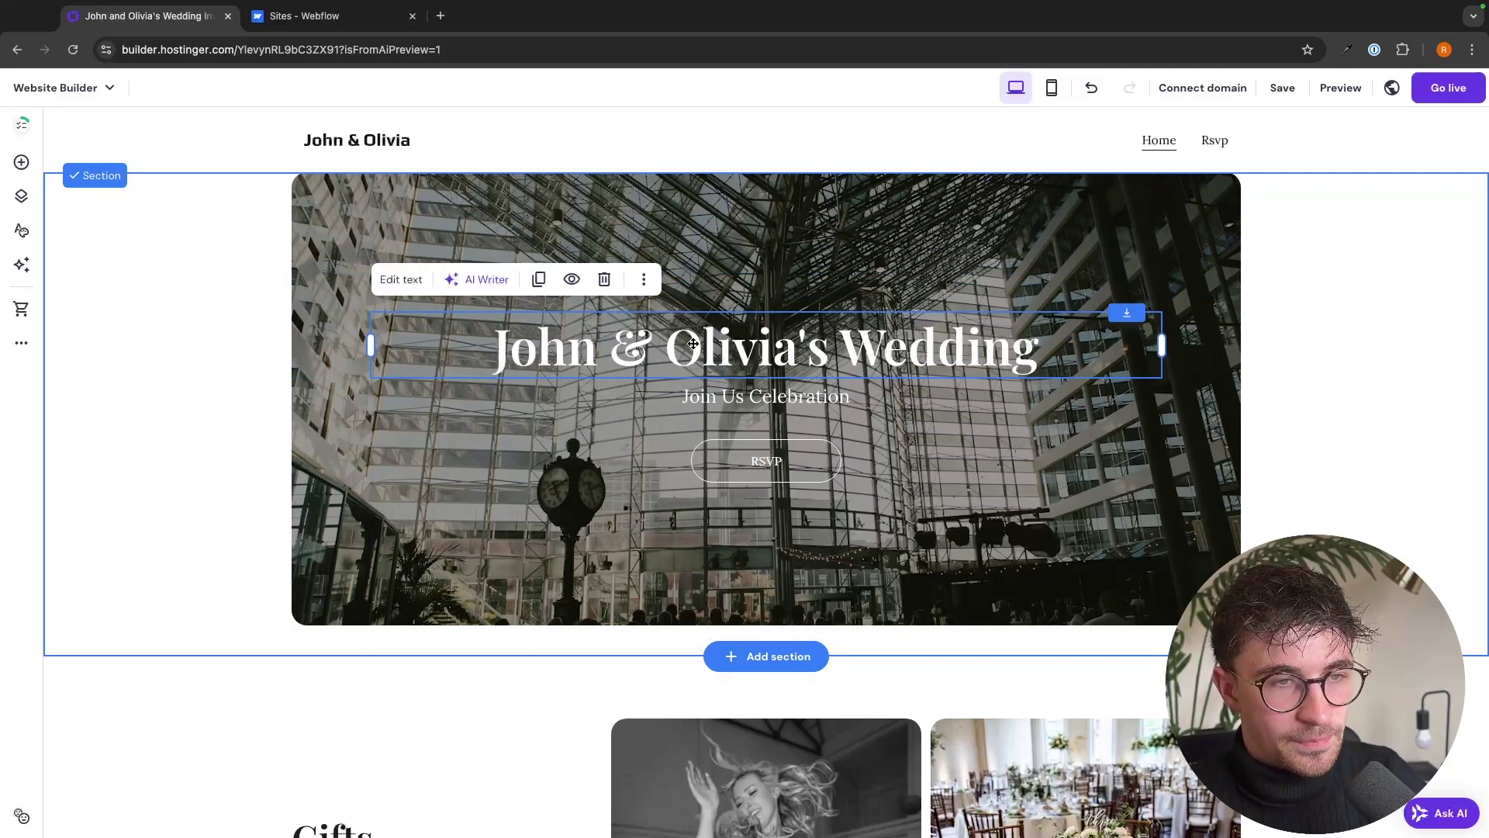
pyautogui.doubleClick(691, 345)
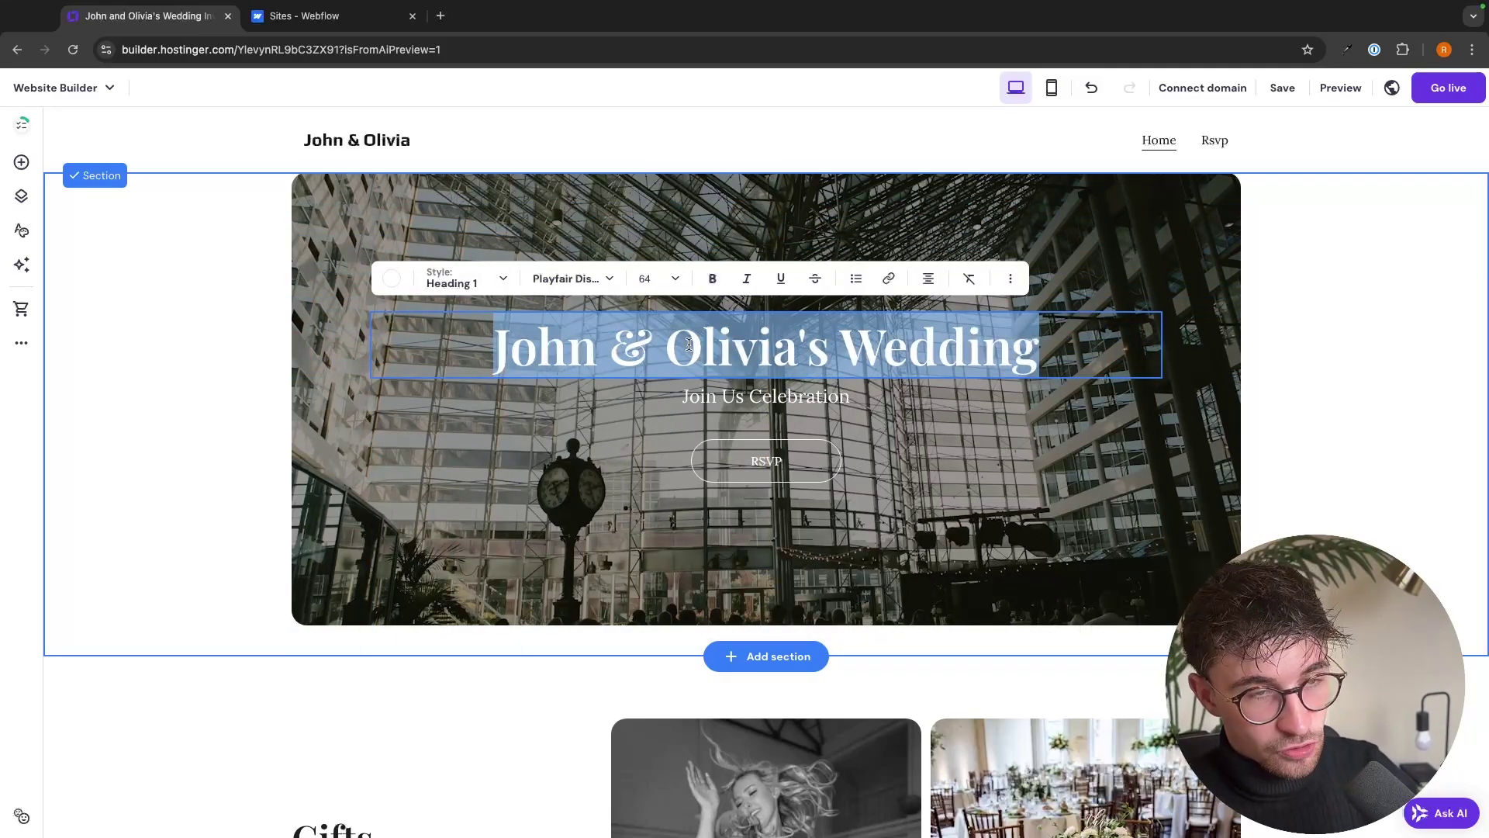
pyautogui.write('grjngrejkgnrj')
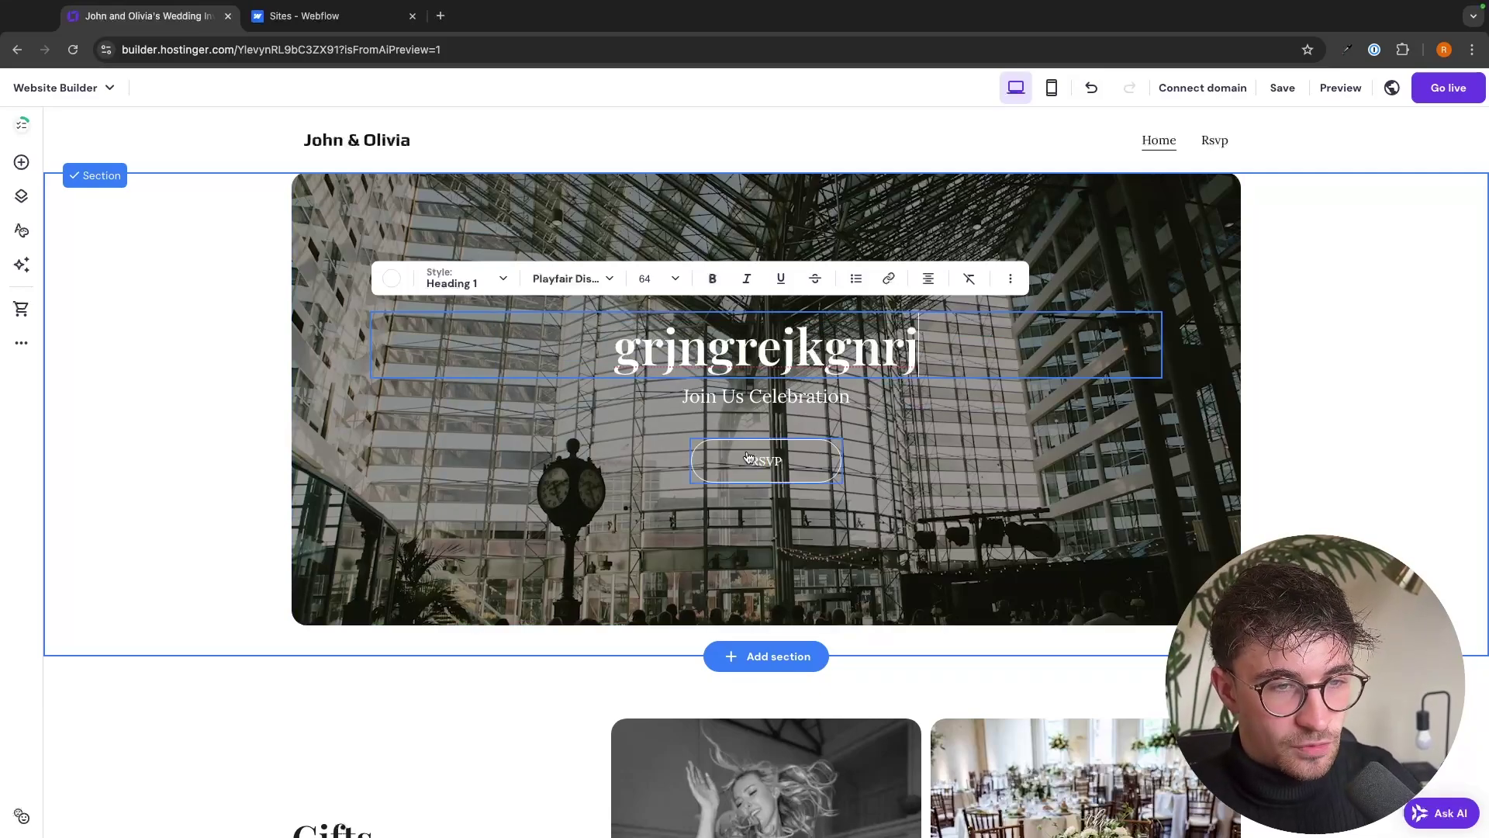
# Move the RSVP button higher in the hero, then select the bride photo in Gifts
pyautogui.moveTo(751, 449); pyautogui.dragTo(754, 440)
pyautogui.click(729, 387)
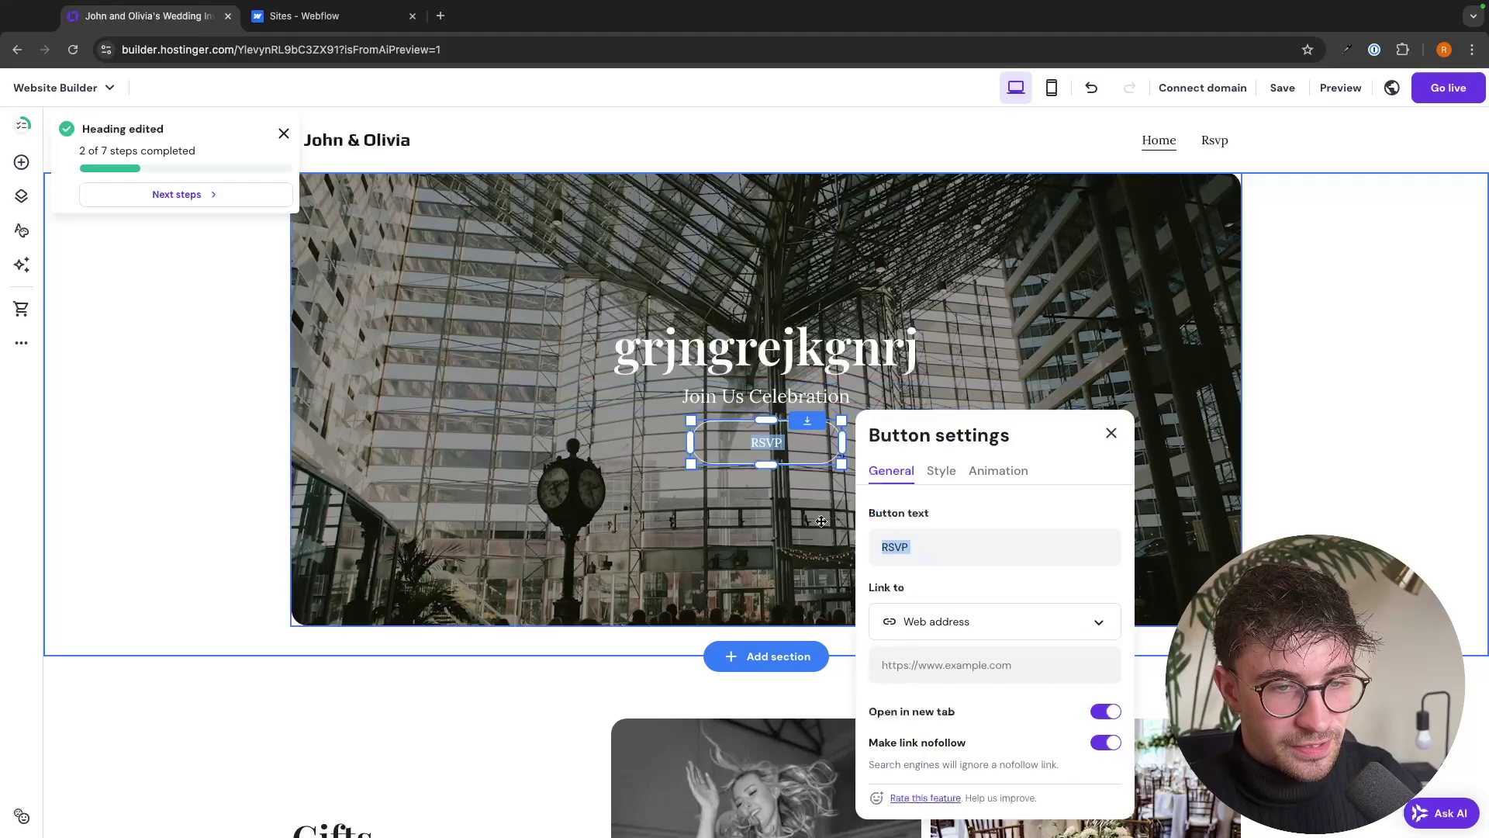
pyautogui.scroll(-1, 944, 610)
pyautogui.scroll(-5, 1291, 410)
pyautogui.click(832, 411)
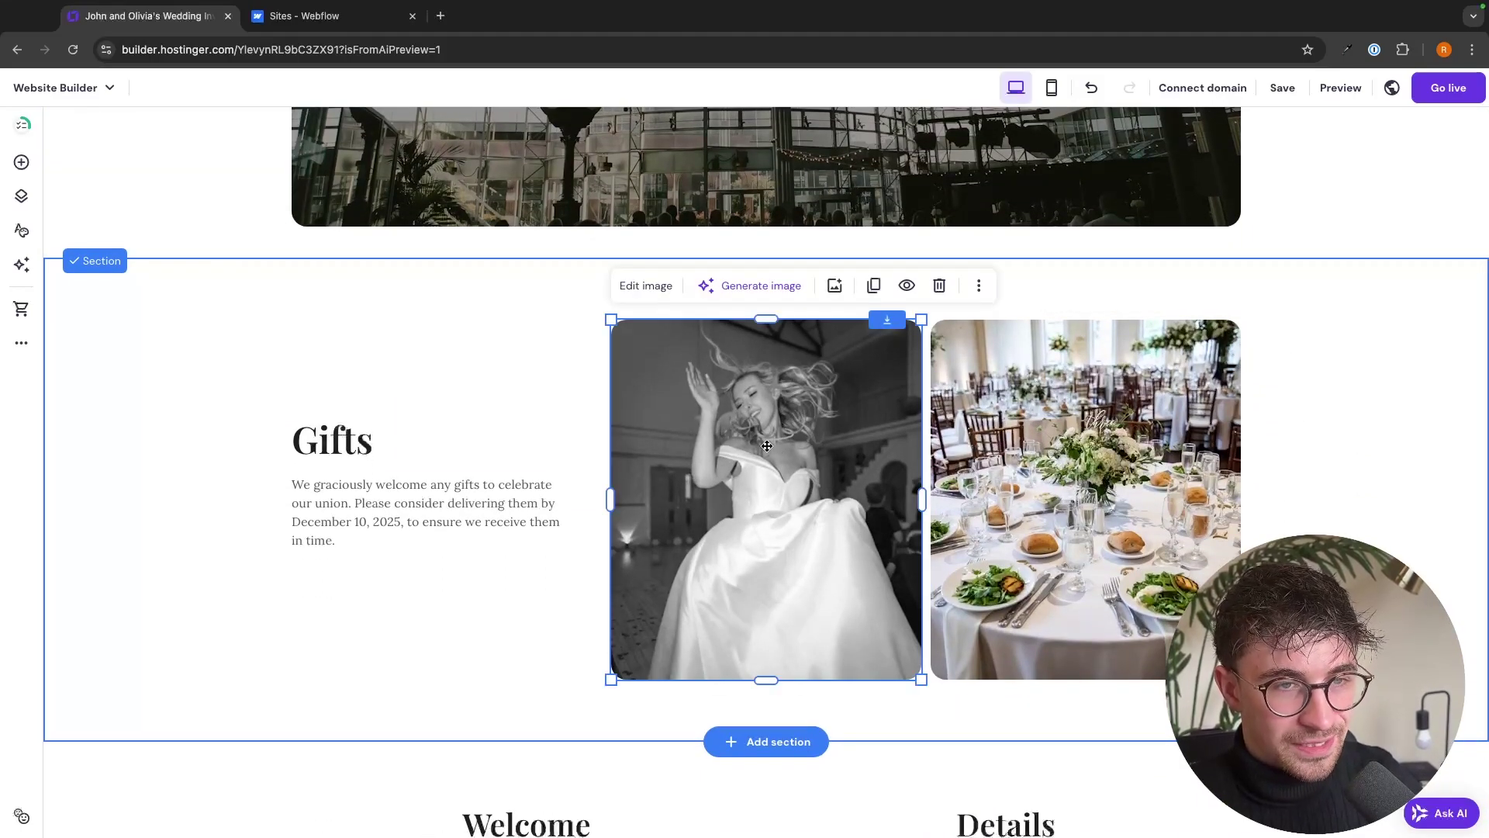
# Open and close the photo's media library, then delete the Gifts heading
pyautogui.click(830, 287)
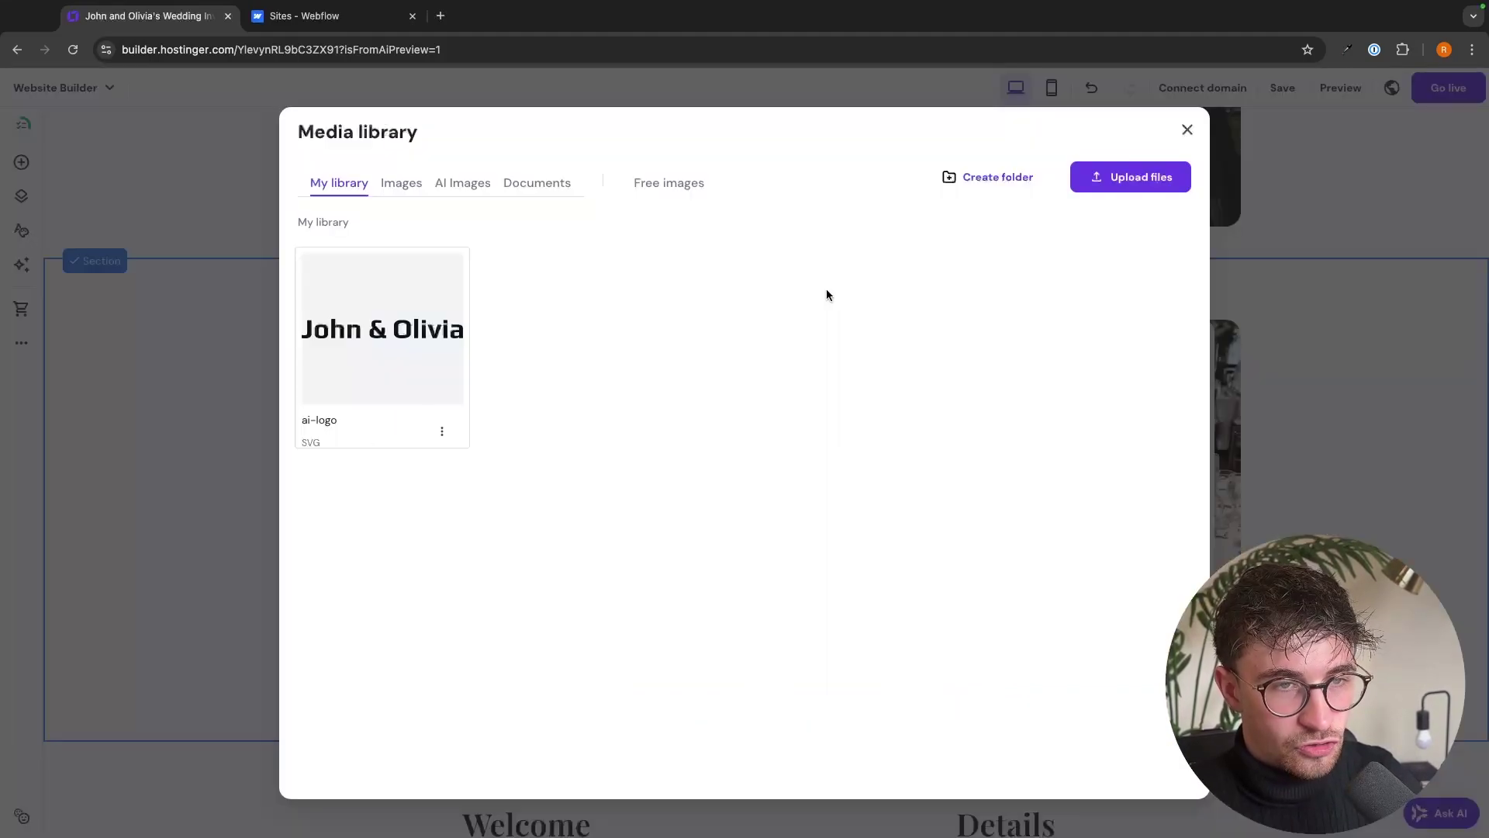
pyautogui.click(1305, 417)
pyautogui.click(334, 436)
pyautogui.press('Delete')
pyautogui.click(492, 535)
pyautogui.scroll(-3, 810, 518)
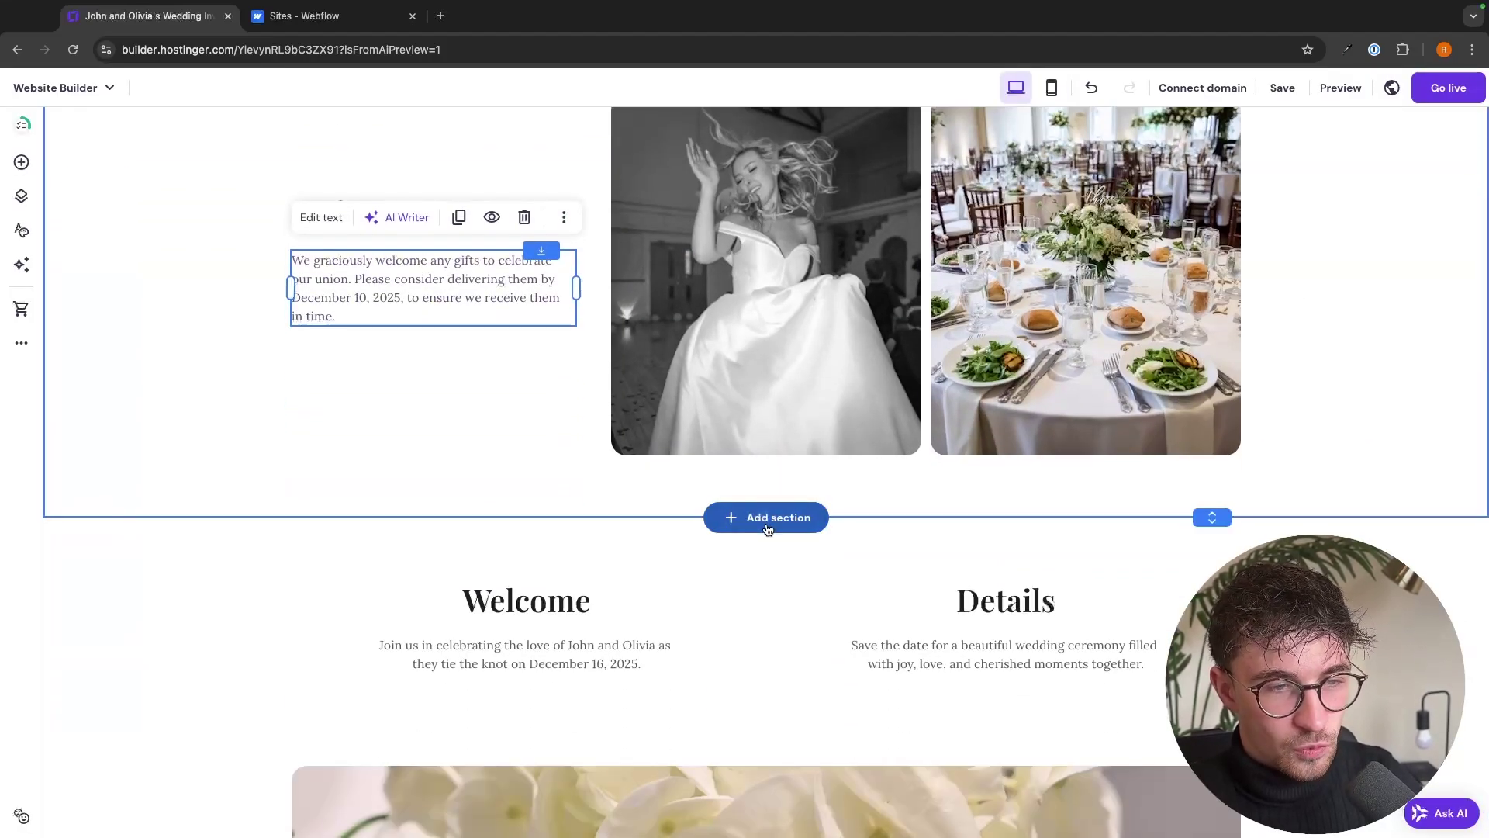
# Browse the new-section choices, then drag a Button element into the hero beside RSVP
pyautogui.click(768, 527)
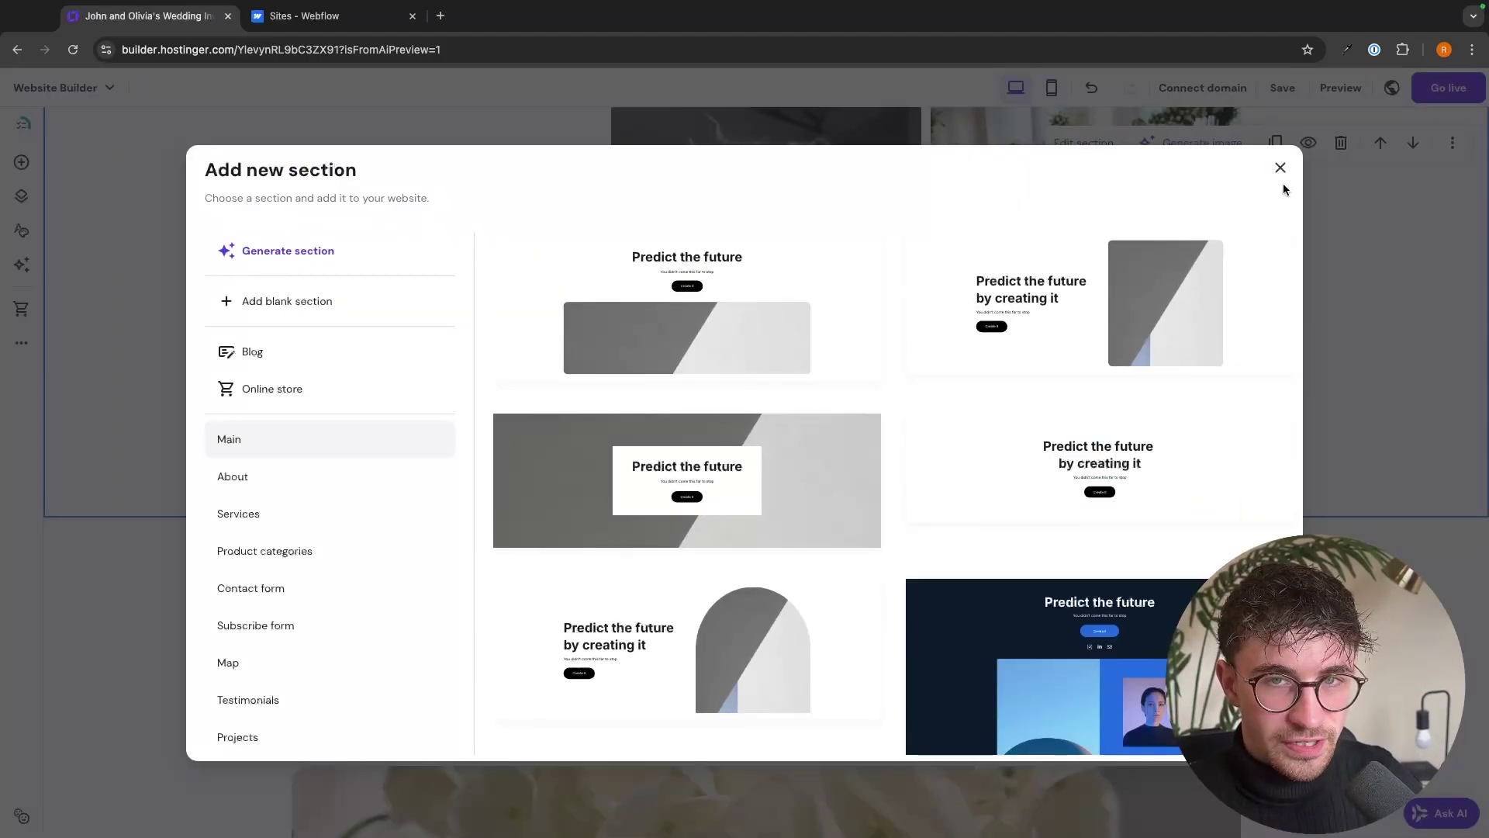
pyautogui.click(1279, 168)
pyautogui.scroll(8, 1285, 284)
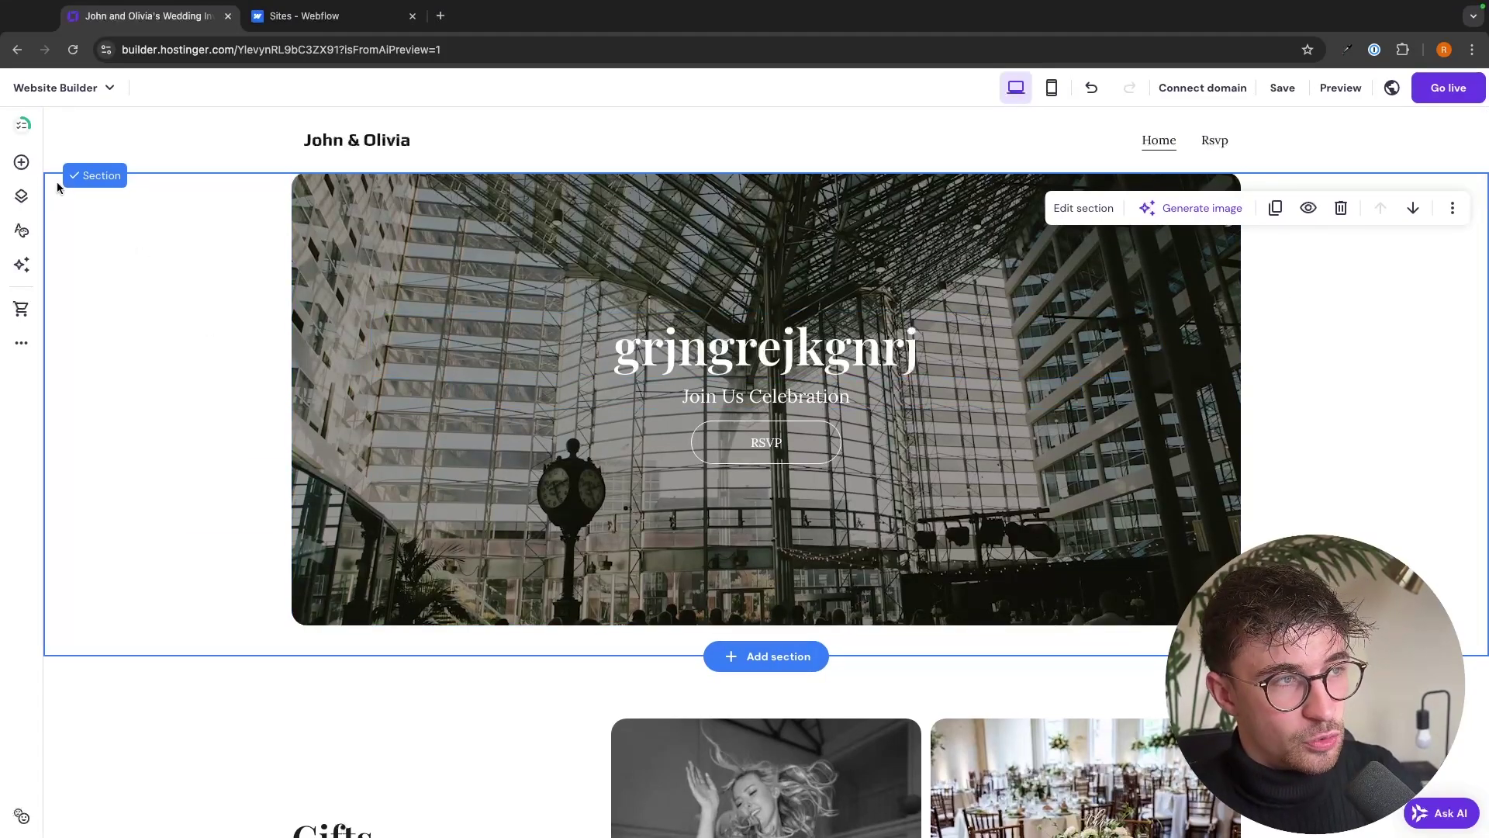
pyautogui.click(22, 162)
pyautogui.moveTo(188, 256); pyautogui.dragTo(943, 468)
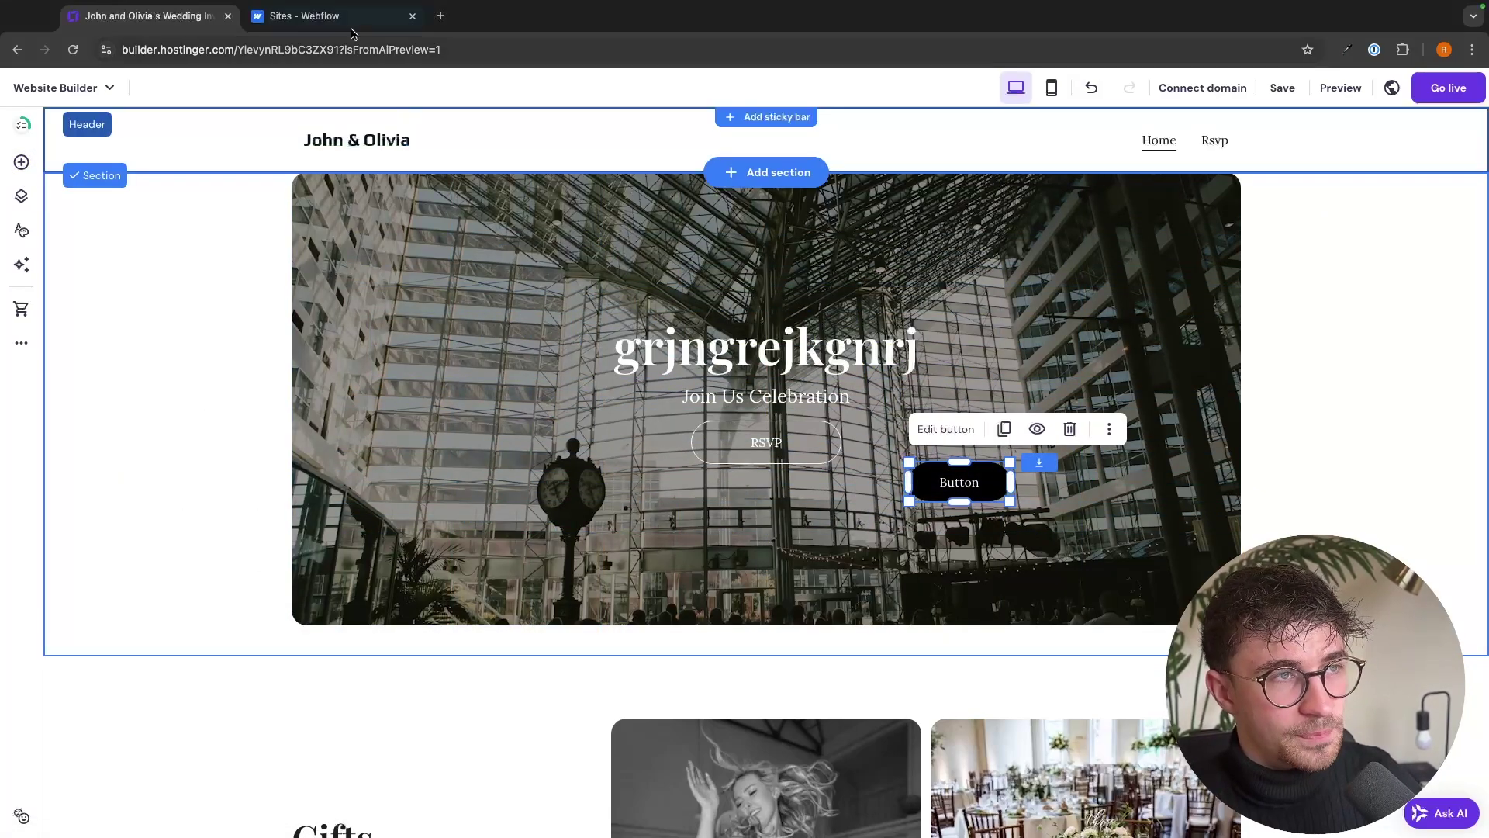
# Start a new Webflow site from the Tunnel Template, then drag the hero heading lower
pyautogui.click(318, 15)
pyautogui.click(1189, 148)
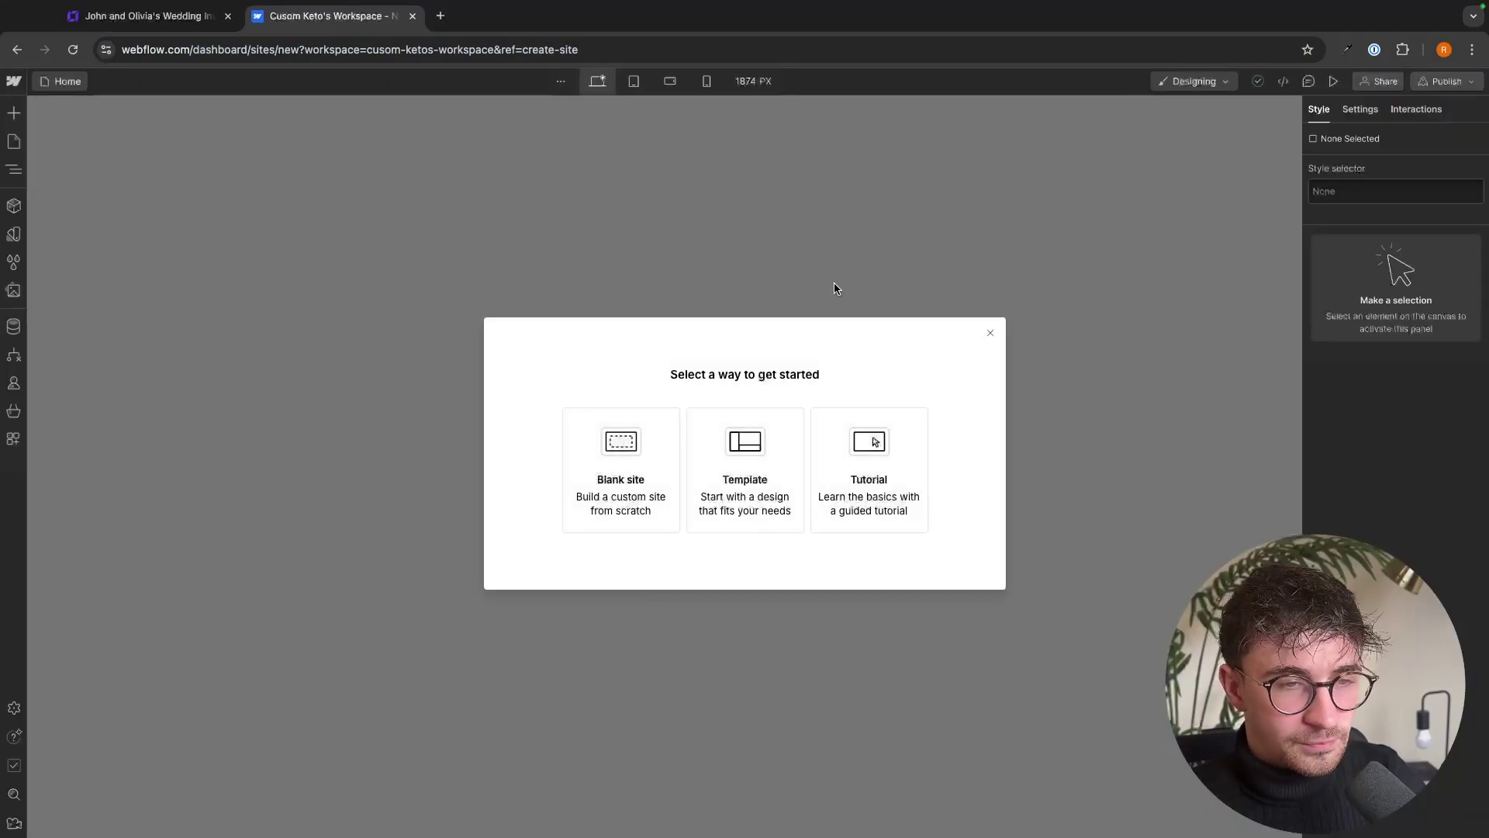
pyautogui.click(742, 485)
pyautogui.scroll(-2, 875, 463)
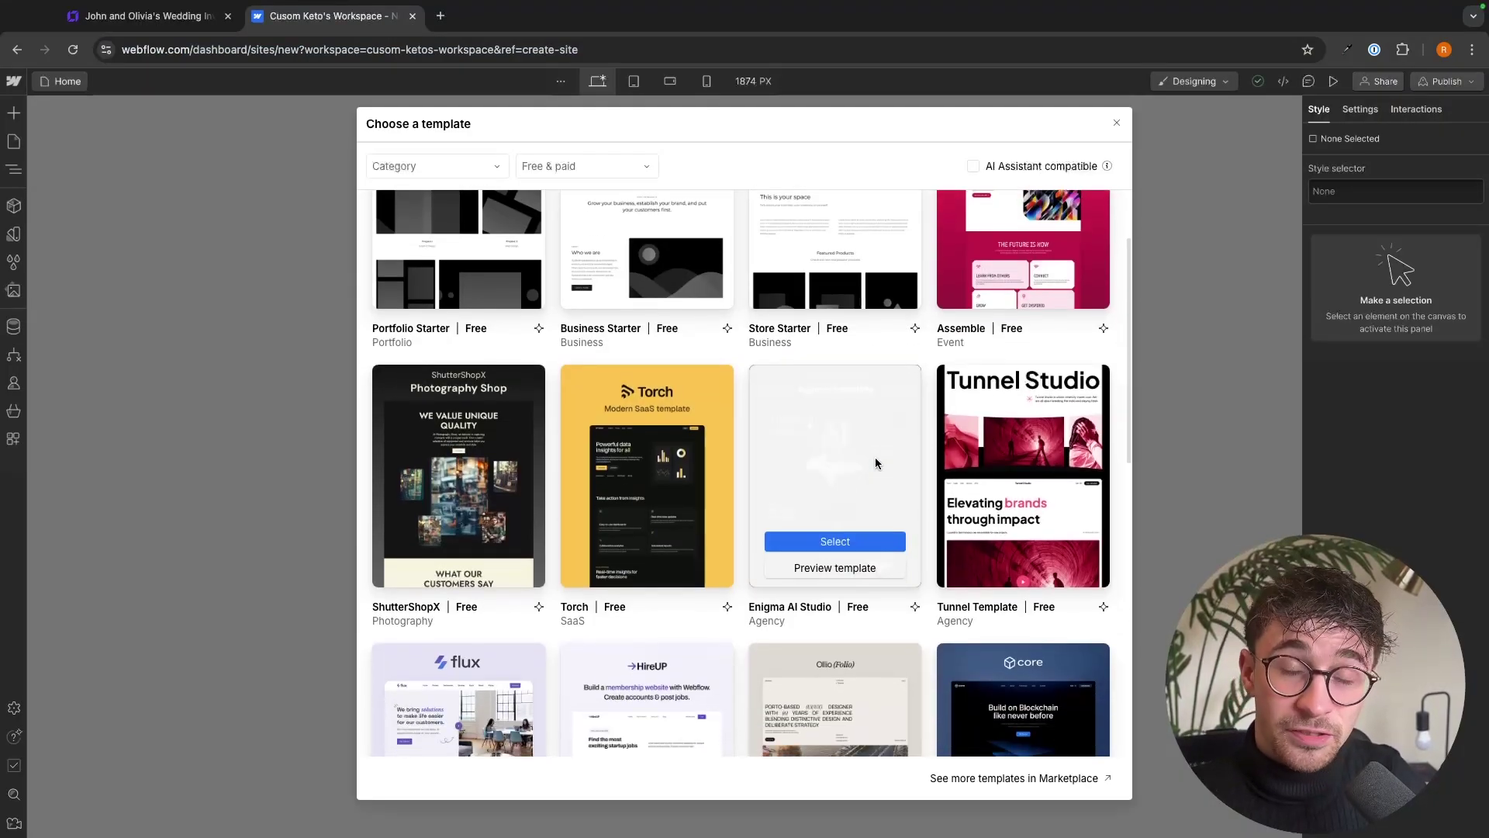
pyautogui.click(994, 543)
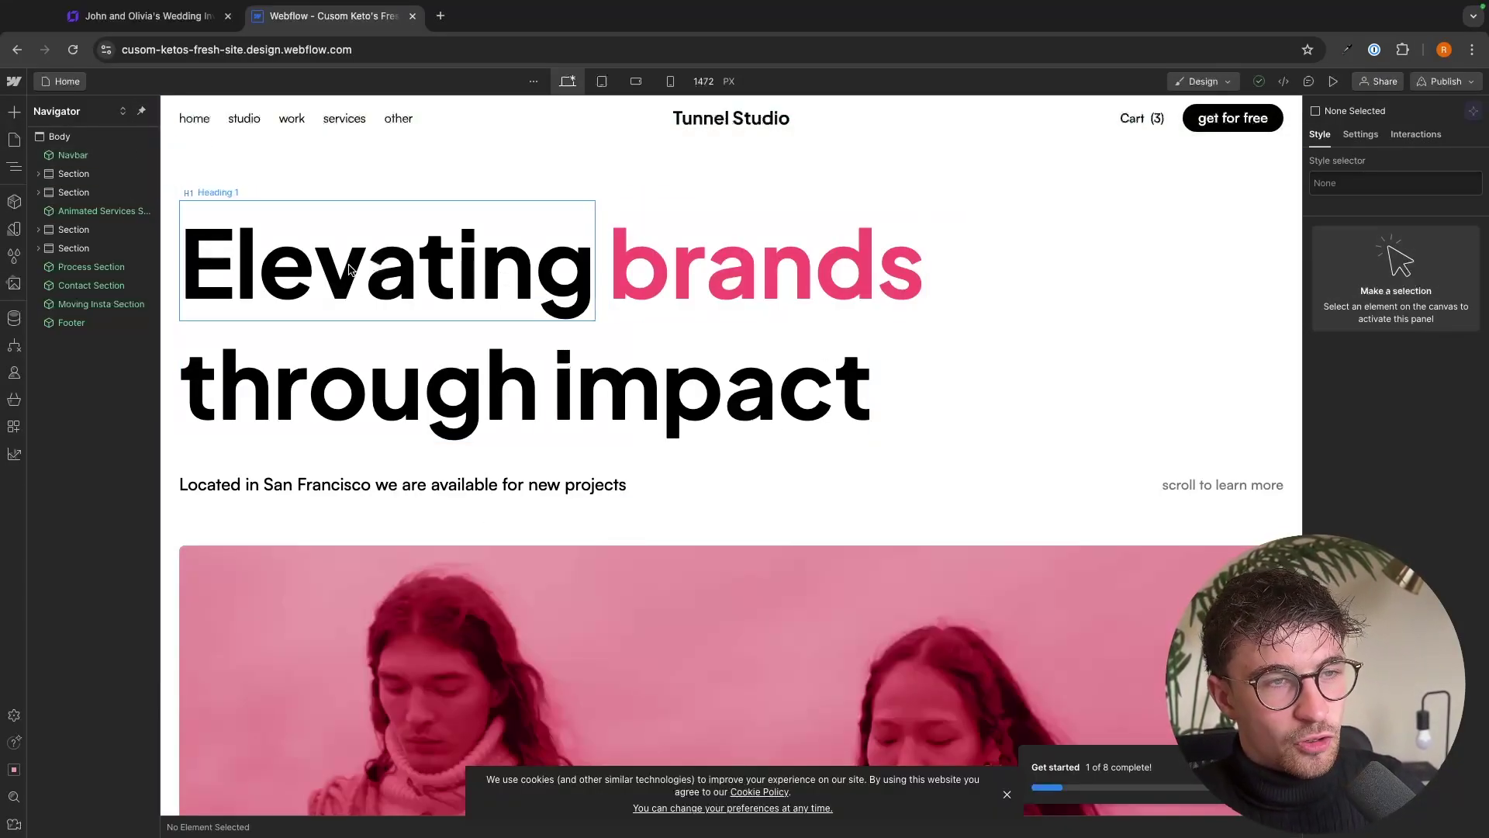
pyautogui.click(893, 266)
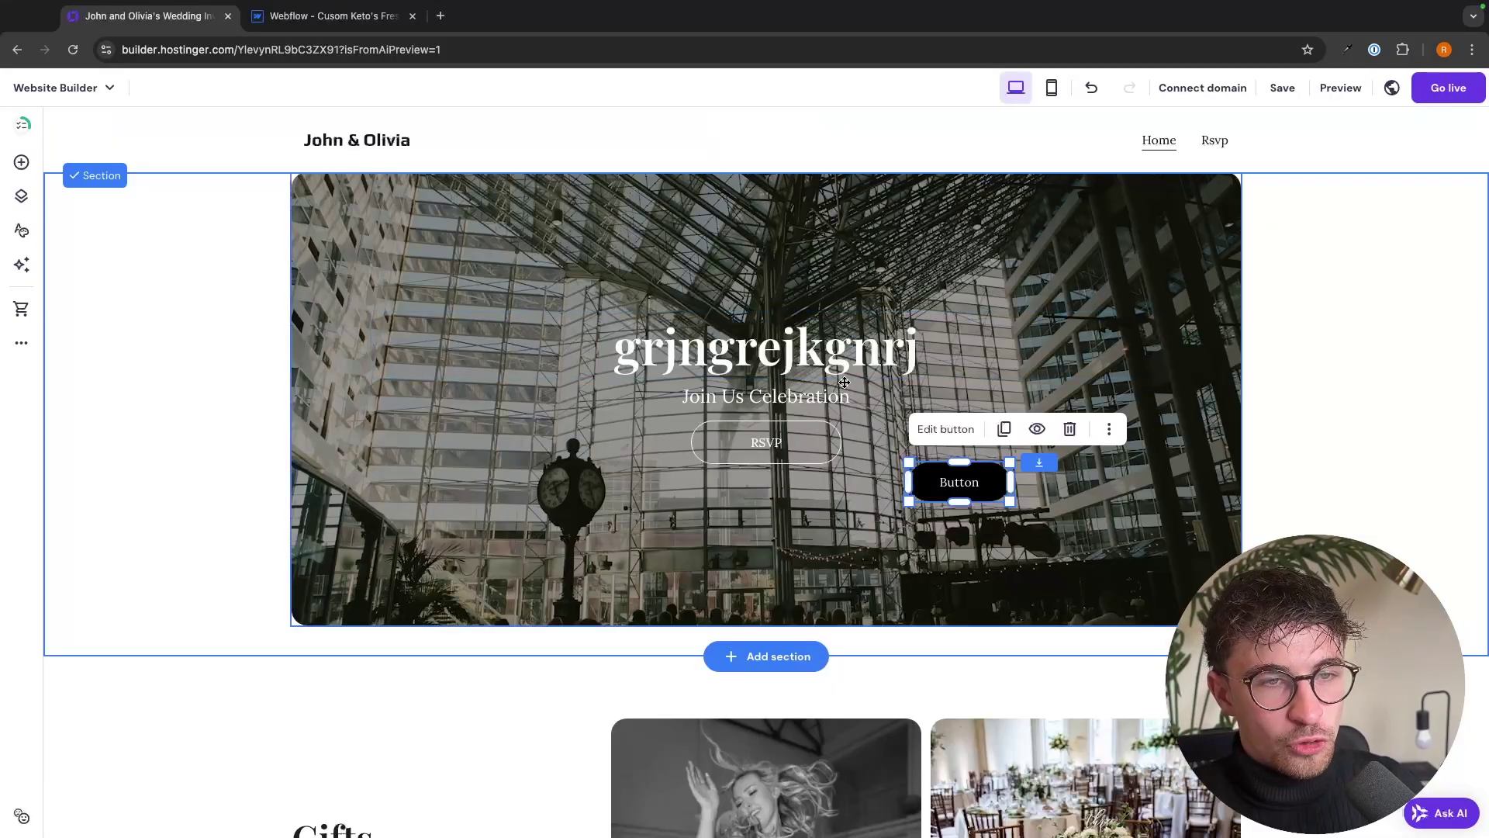
pyautogui.moveTo(724, 356); pyautogui.dragTo(815, 340)
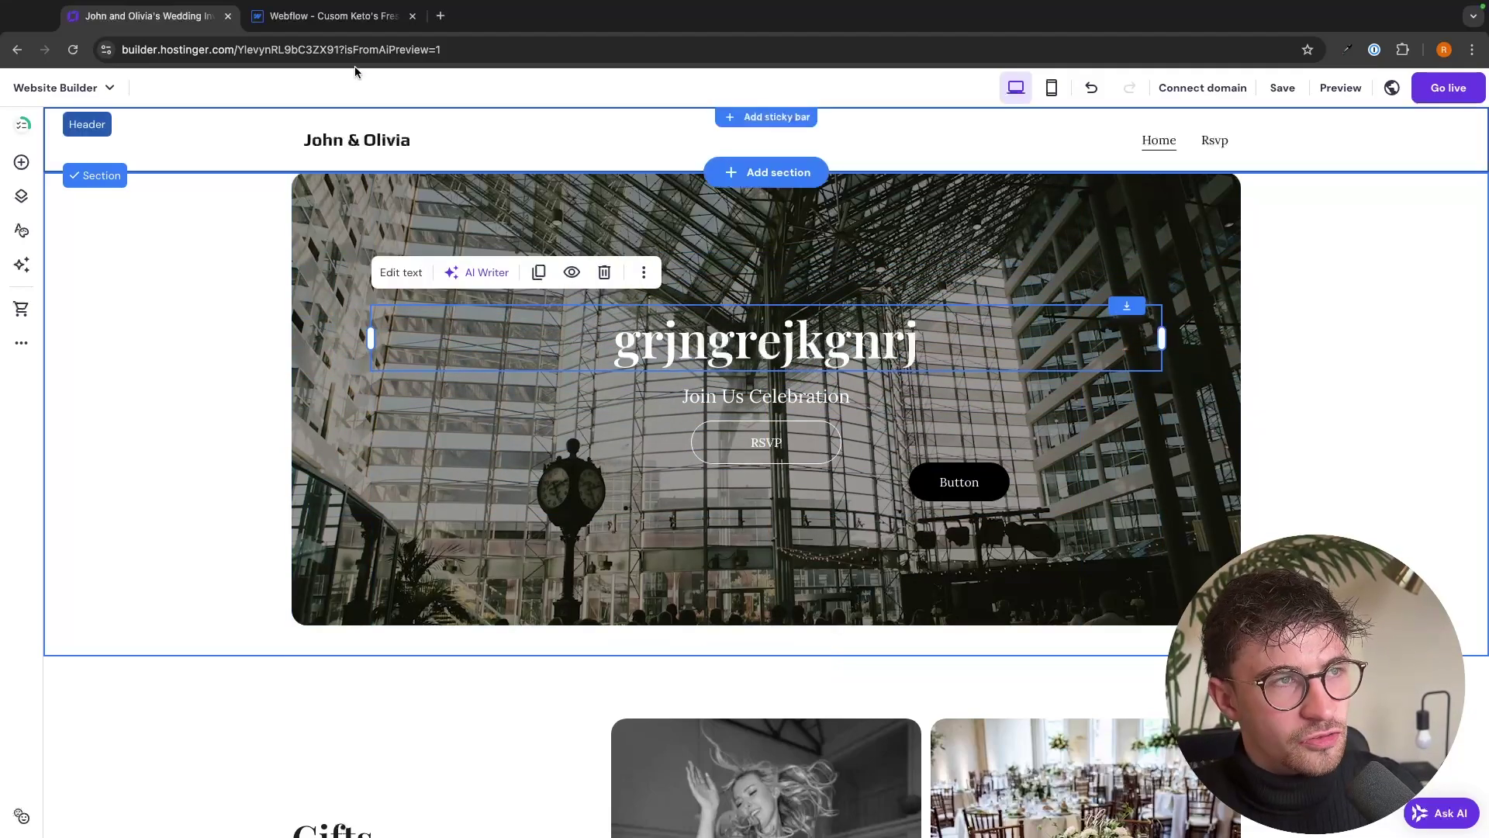
# Return to the Webflow Tunnel Studio design and drag the 'Elevating brands' heading out of its wrapper
pyautogui.click(333, 16)
pyautogui.moveTo(555, 269); pyautogui.dragTo(919, 241)
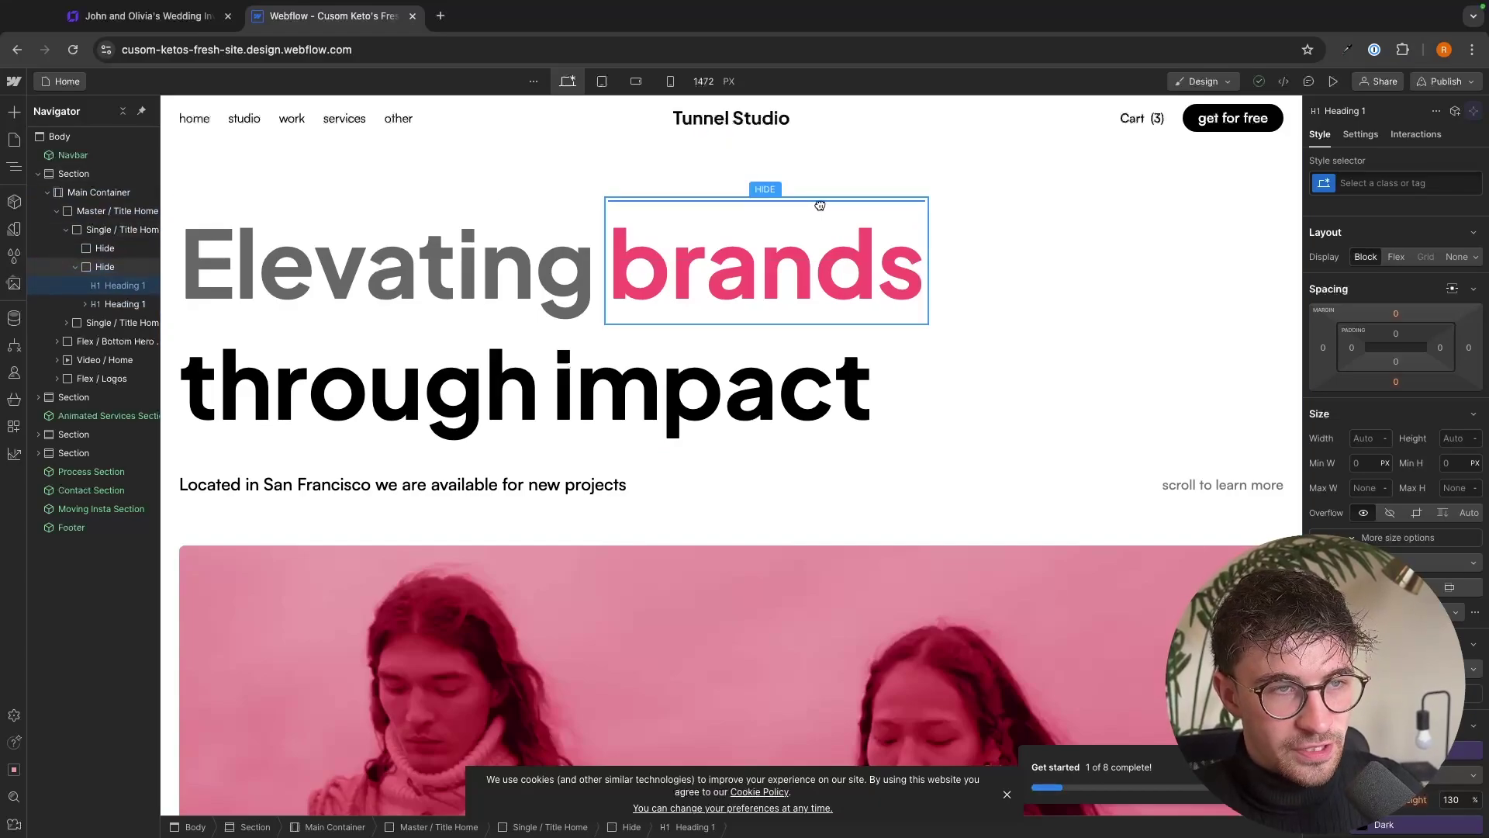
# Try moving the Elevating heading onto its own line above the brands, then undo it
pyautogui.moveTo(819, 205); pyautogui.dragTo(743, 216)
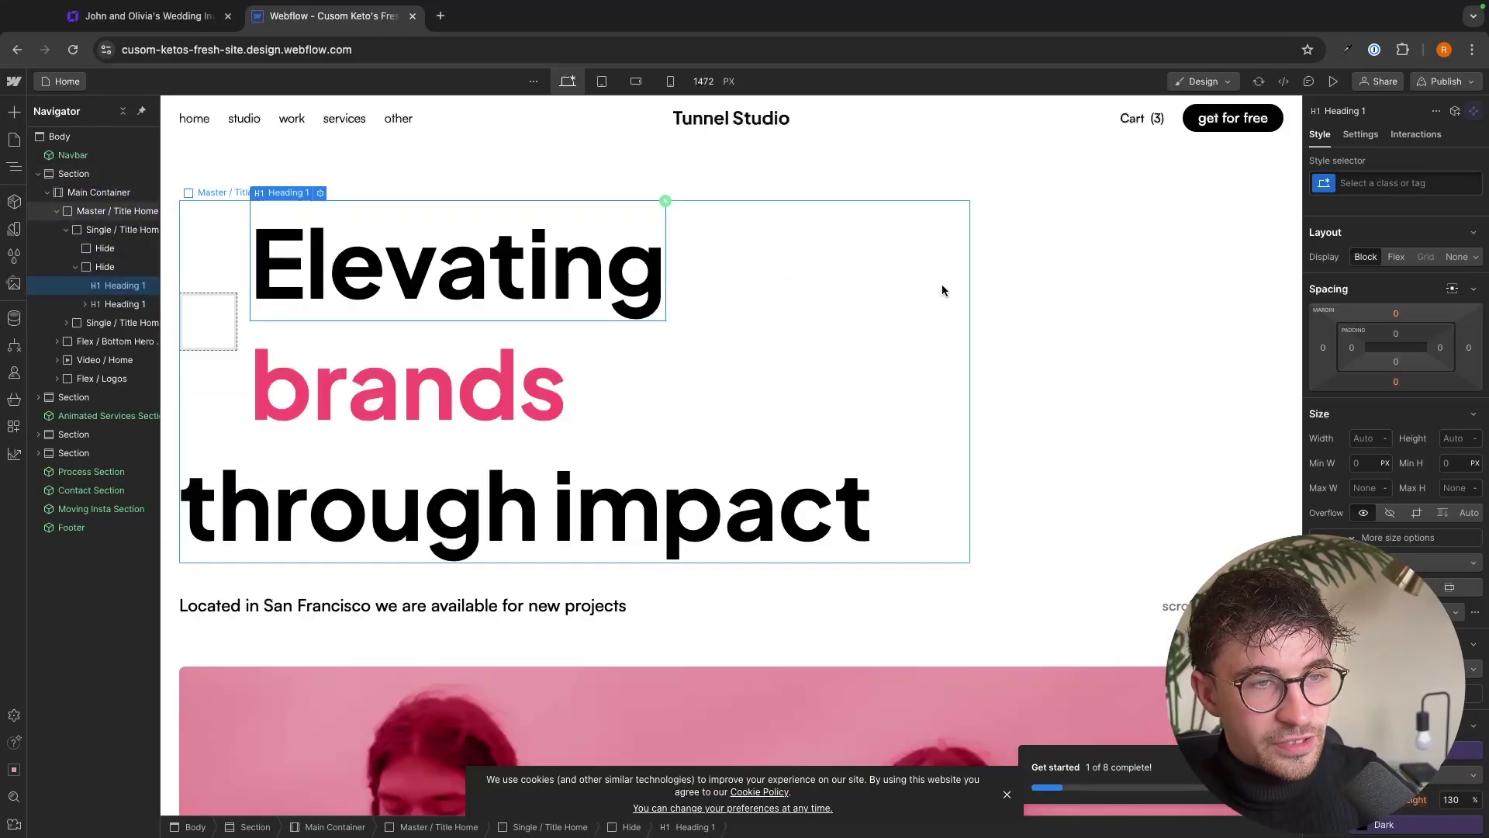
pyautogui.hotkey('ctrl', 'z')
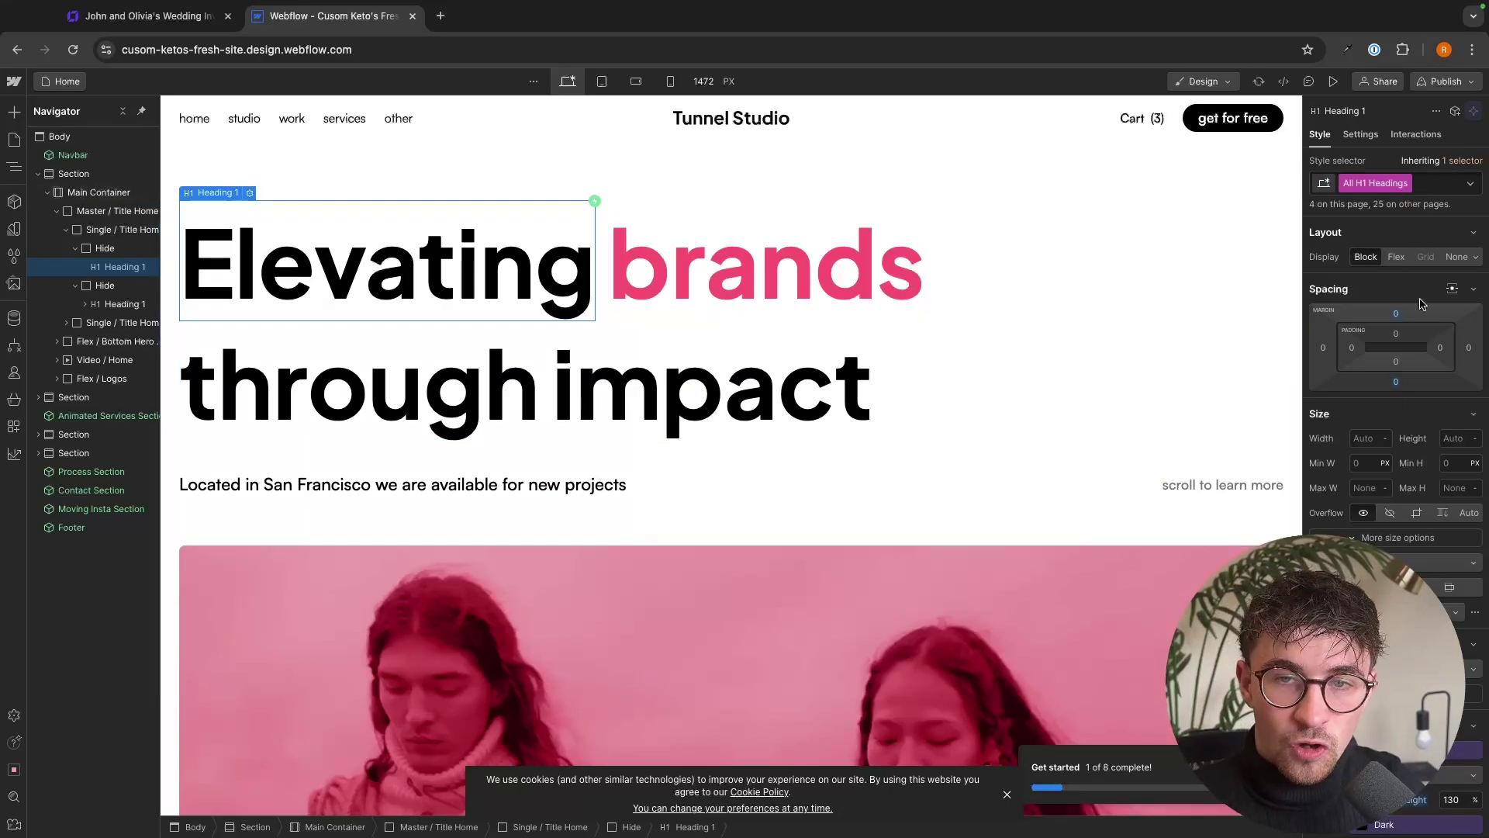
pyautogui.scroll(-10, 1423, 454)
pyautogui.scroll(-3, 1423, 454)
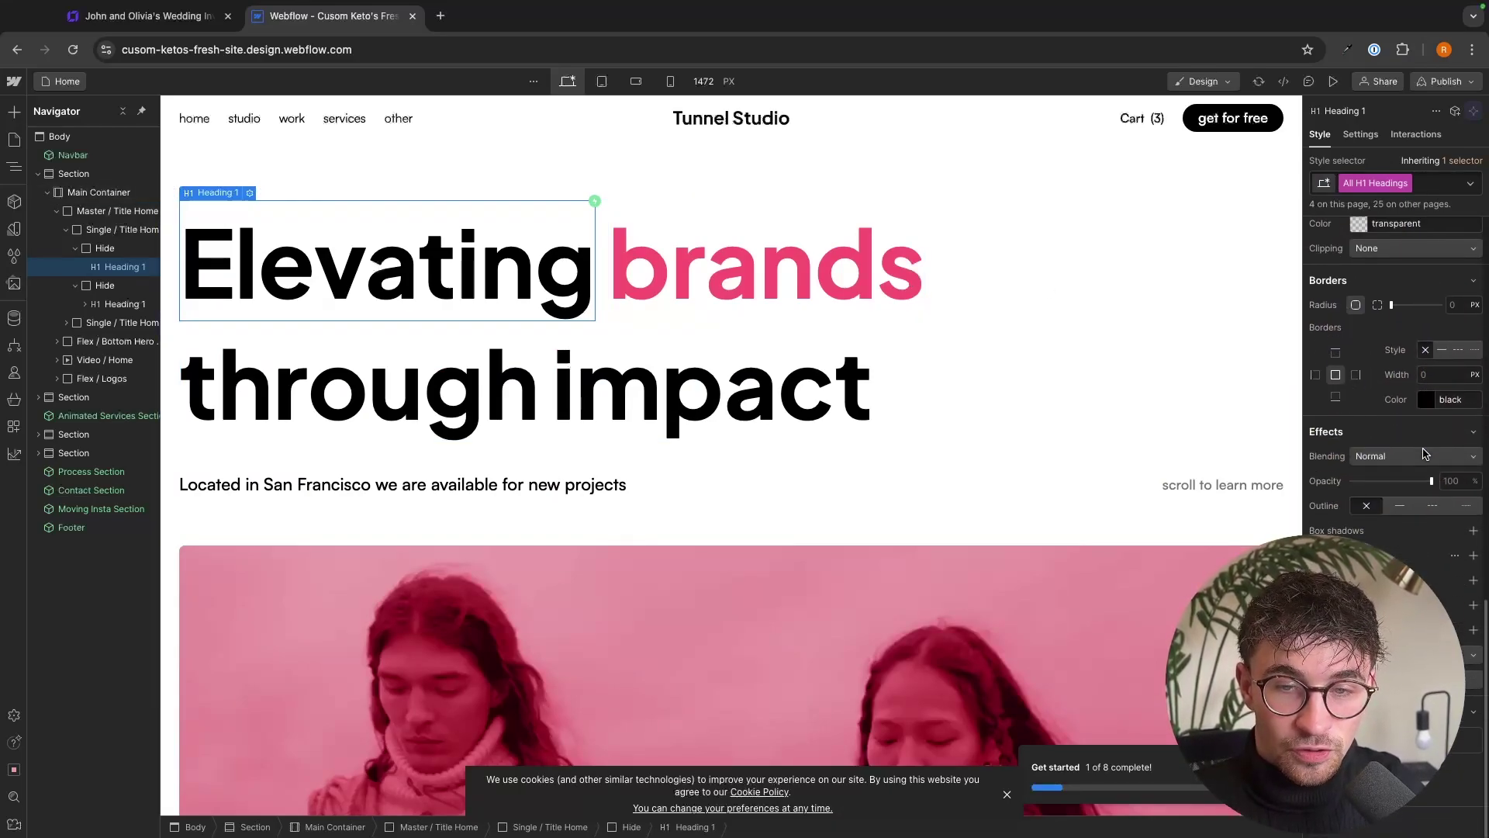
pyautogui.scroll(10, 1423, 368)
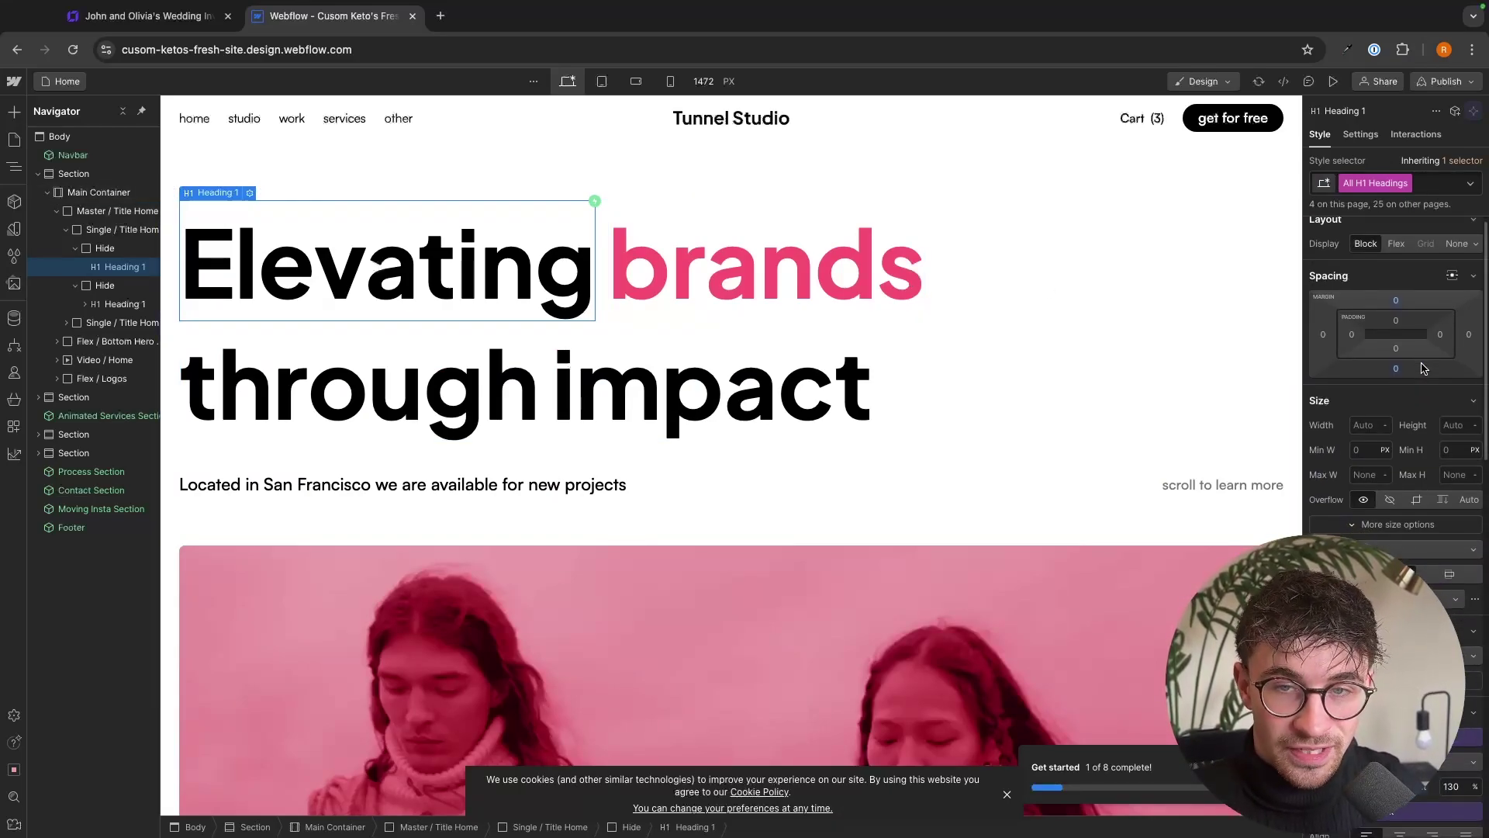
# Add bottom padding to the heading in the Spacing controls
pyautogui.moveTo(1392, 342); pyautogui.dragTo(1404, 384)
pyautogui.scroll(-1, 1388, 434)
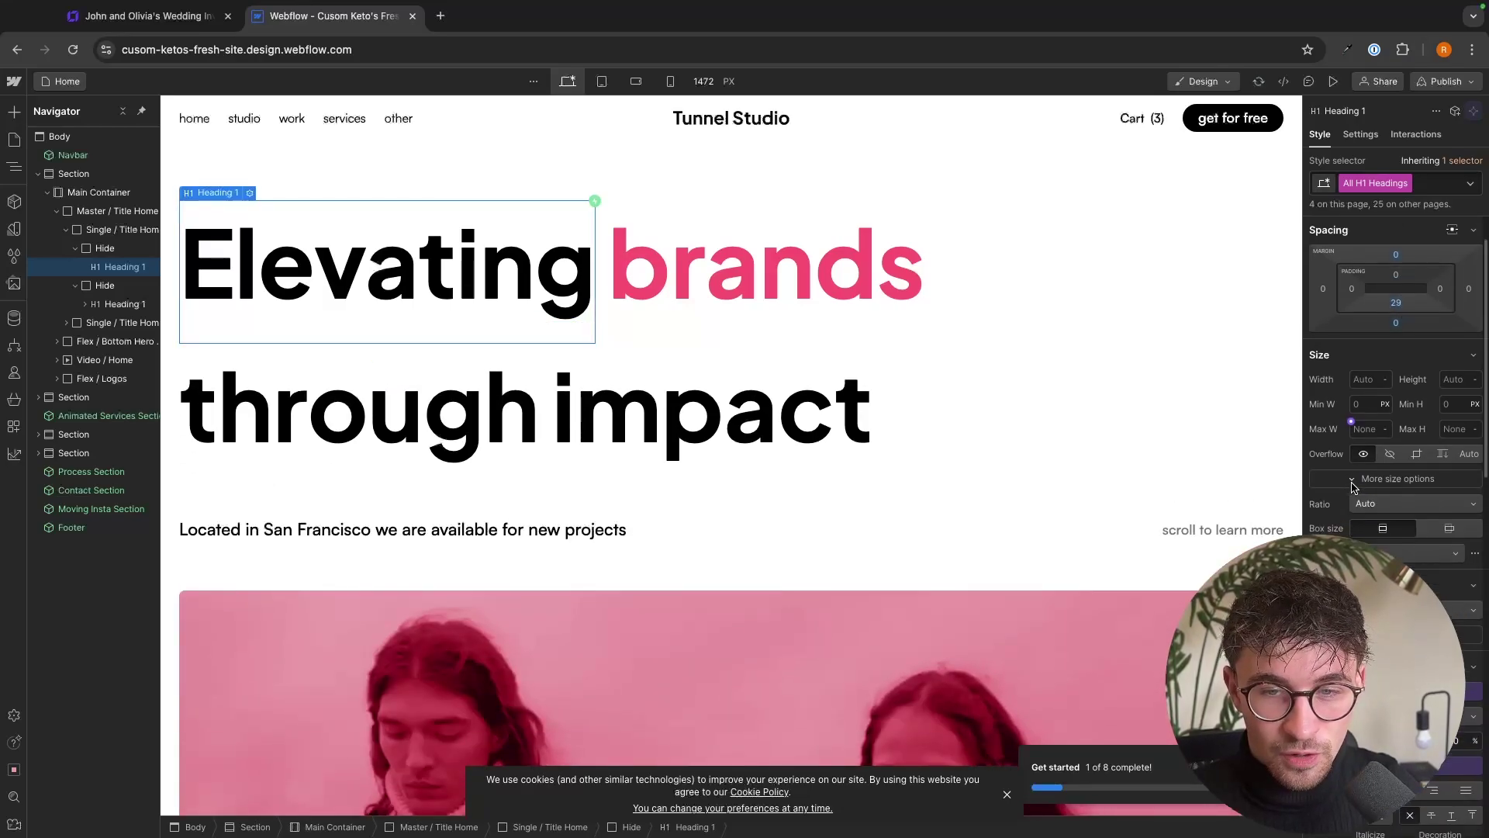
pyautogui.scroll(-2, 1381, 463)
# Set the heading's Position to Absolute in the Style panel
pyautogui.click(1396, 455)
pyautogui.click(1388, 503)
pyautogui.scroll(-2, 1132, 469)
pyautogui.scroll(2, 1133, 469)
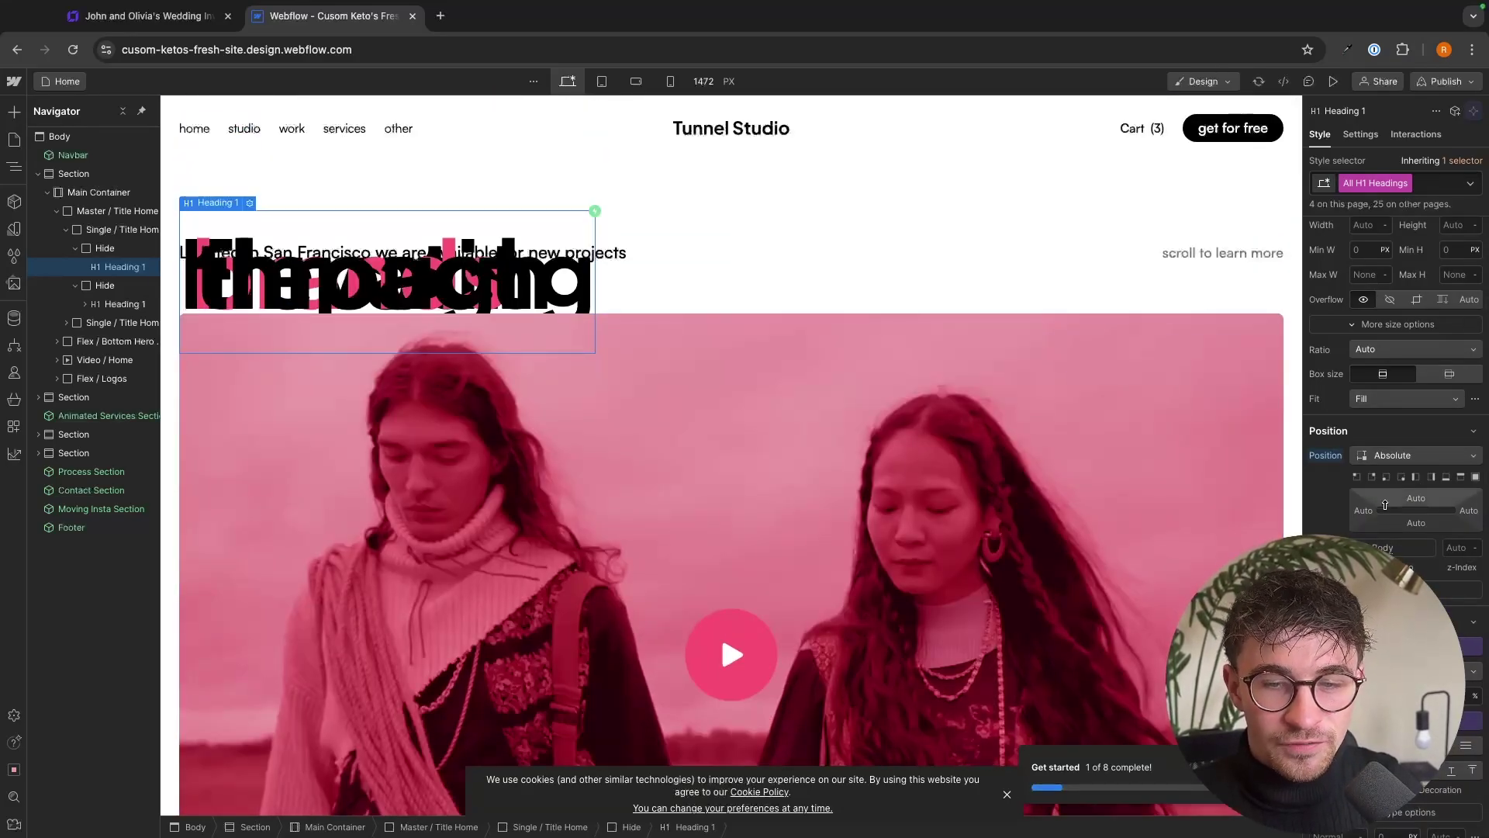
pyautogui.scroll(-2, 1385, 515)
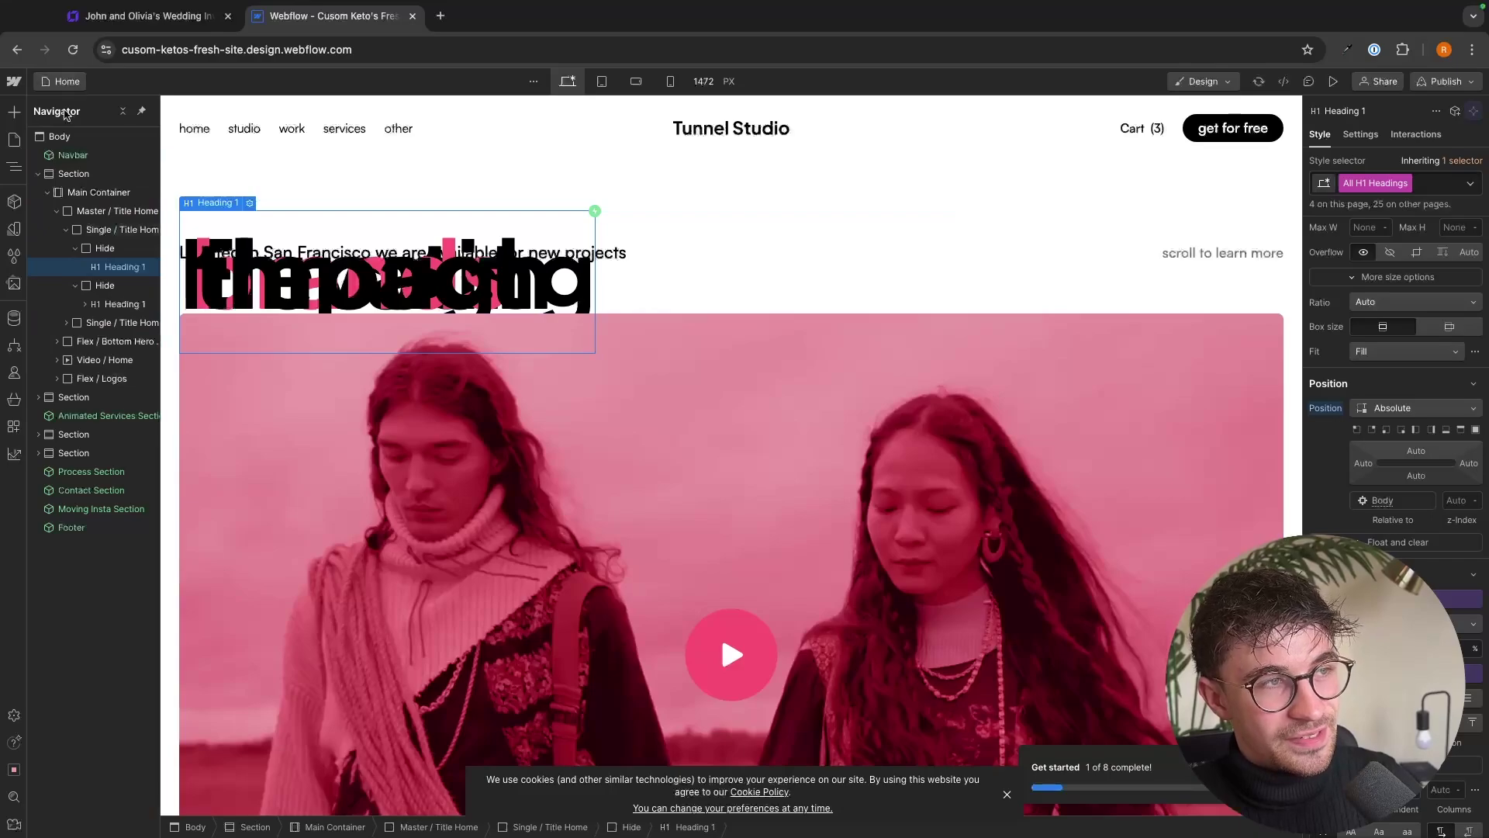
# Select the Single / Title Home block and inspect the page's Navigator element tree
pyautogui.click(141, 230)
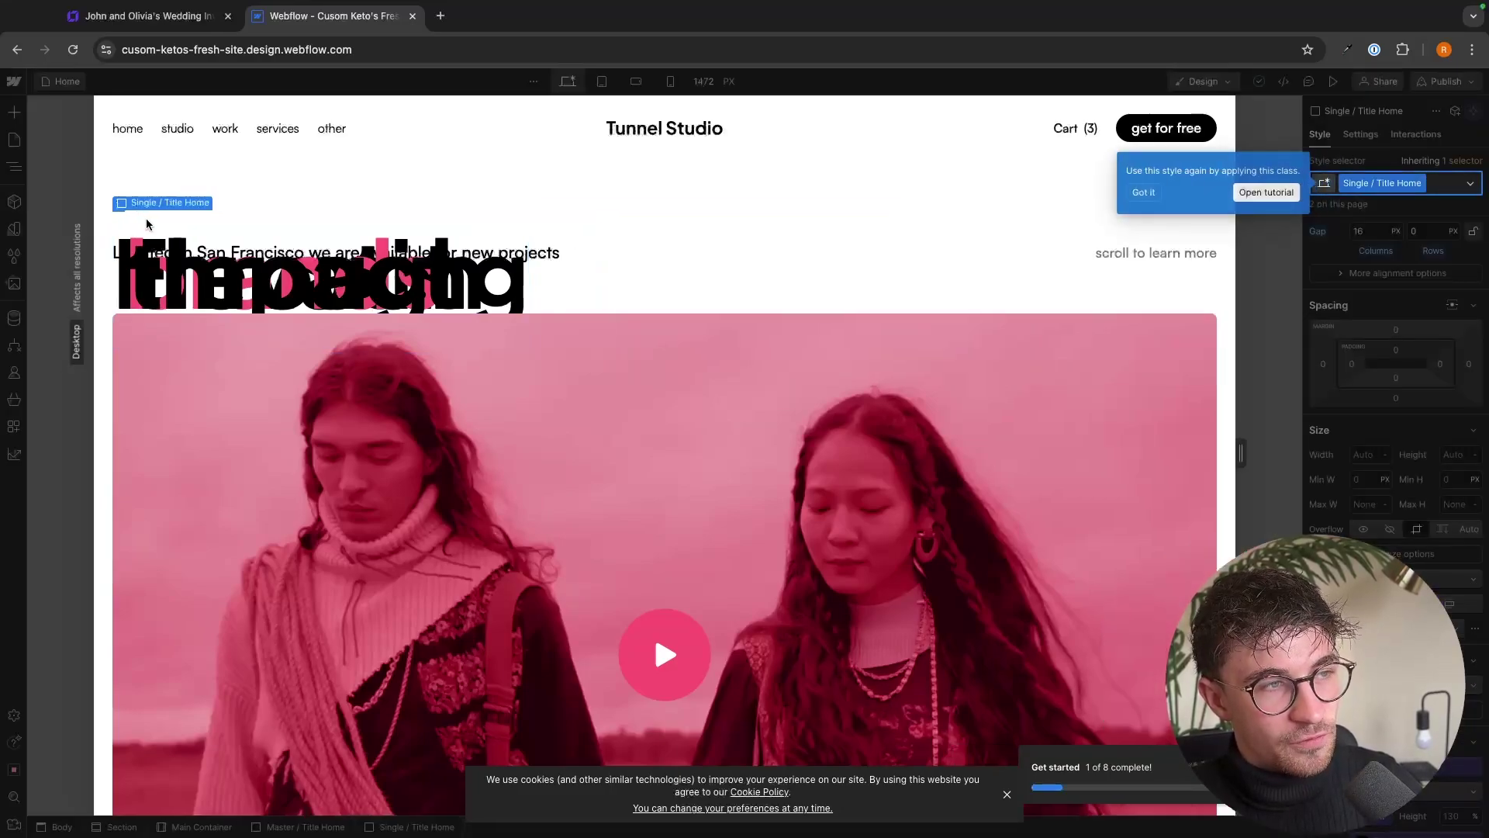
pyautogui.press('z')
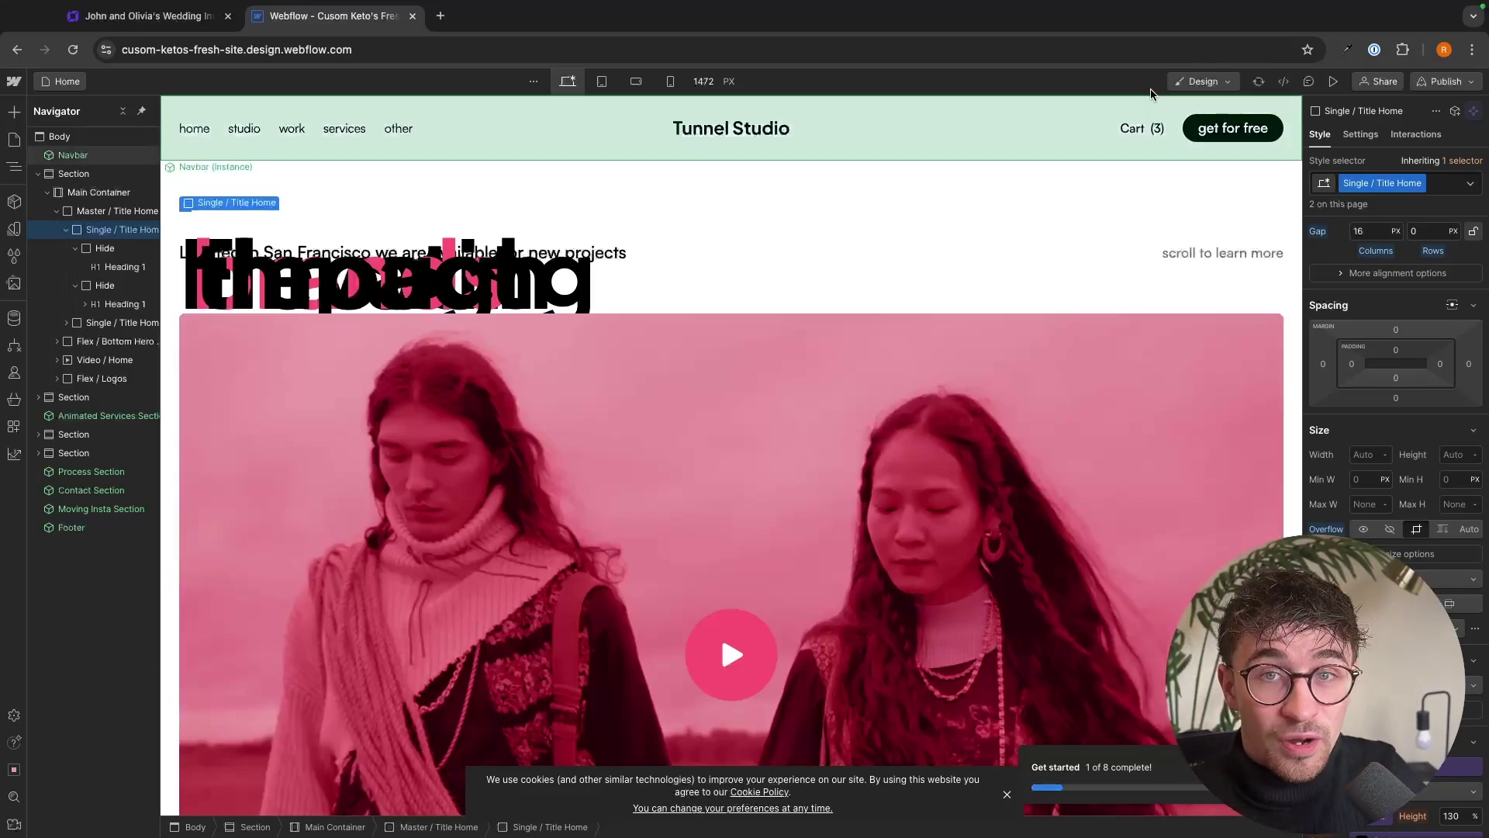
pyautogui.scroll(-5, 1128, 220)
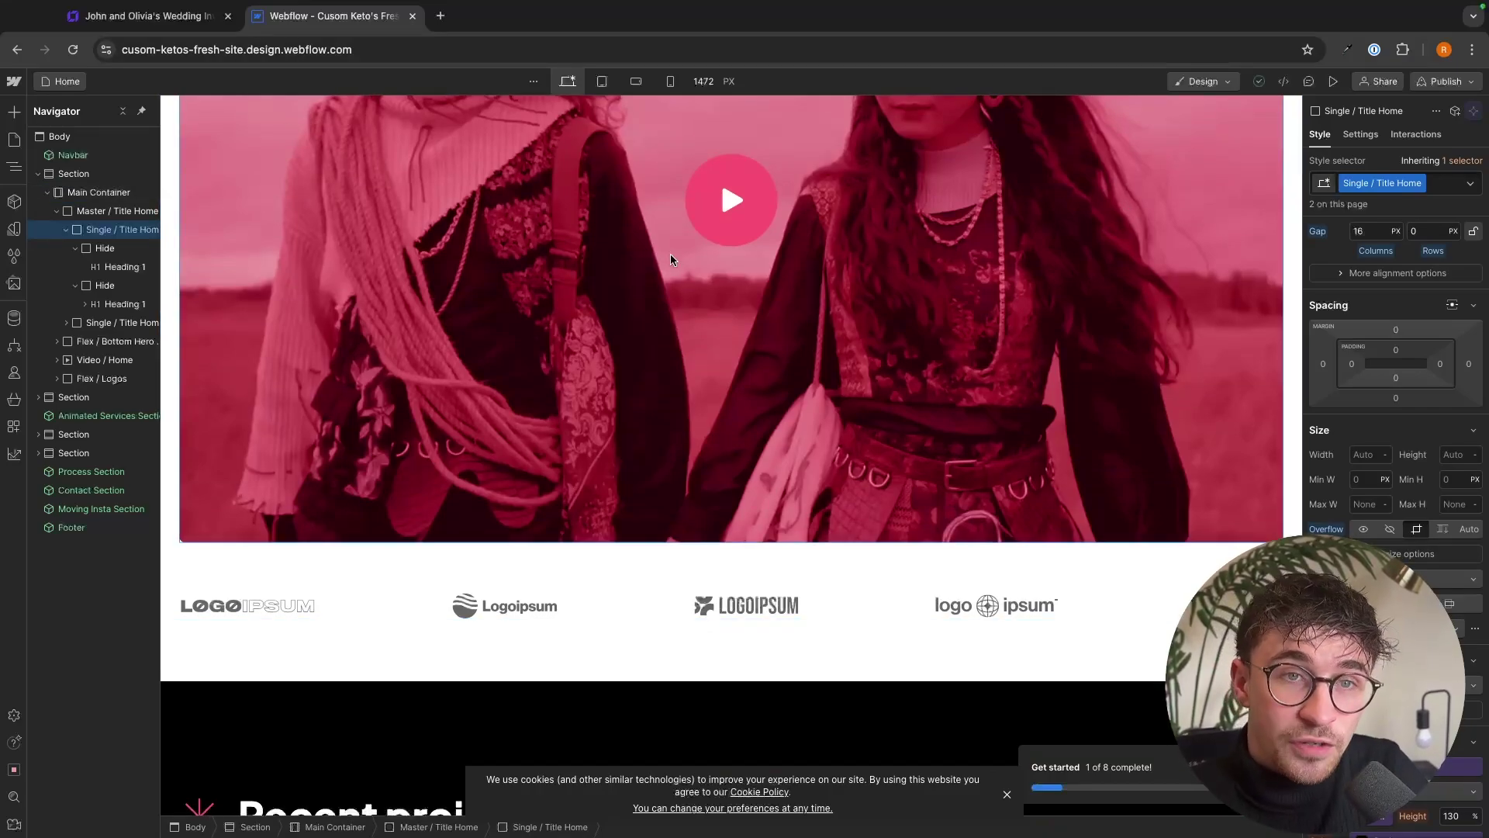
pyautogui.scroll(5, 670, 253)
# In the wedding site editor, delete the stray black Button from the hero
pyautogui.hotkey('ctrl', 'shift', 'Tab')
pyautogui.scroll(1, 567, 303)
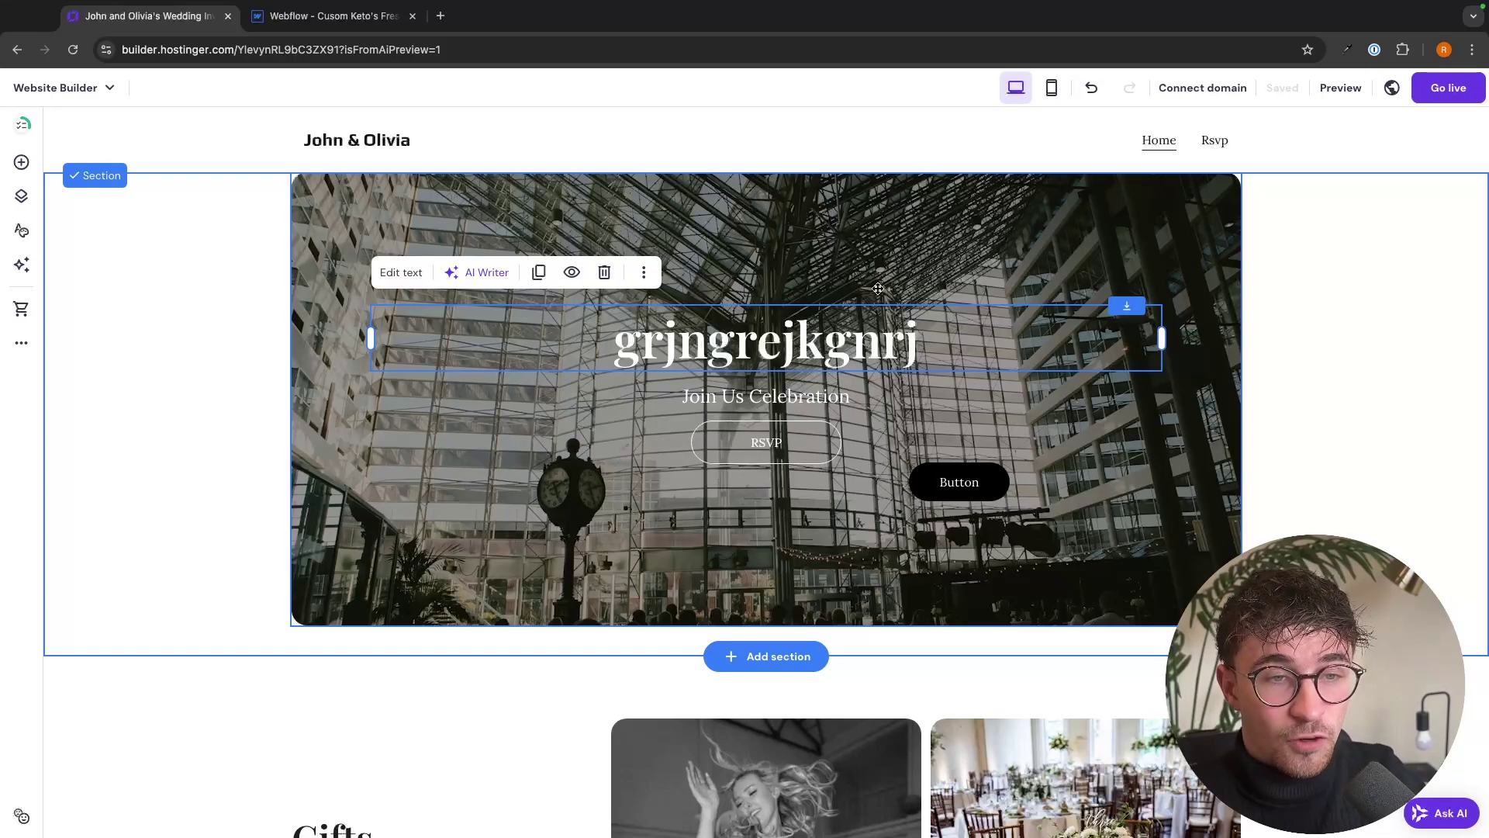
pyautogui.click(958, 482)
pyautogui.press('Delete')
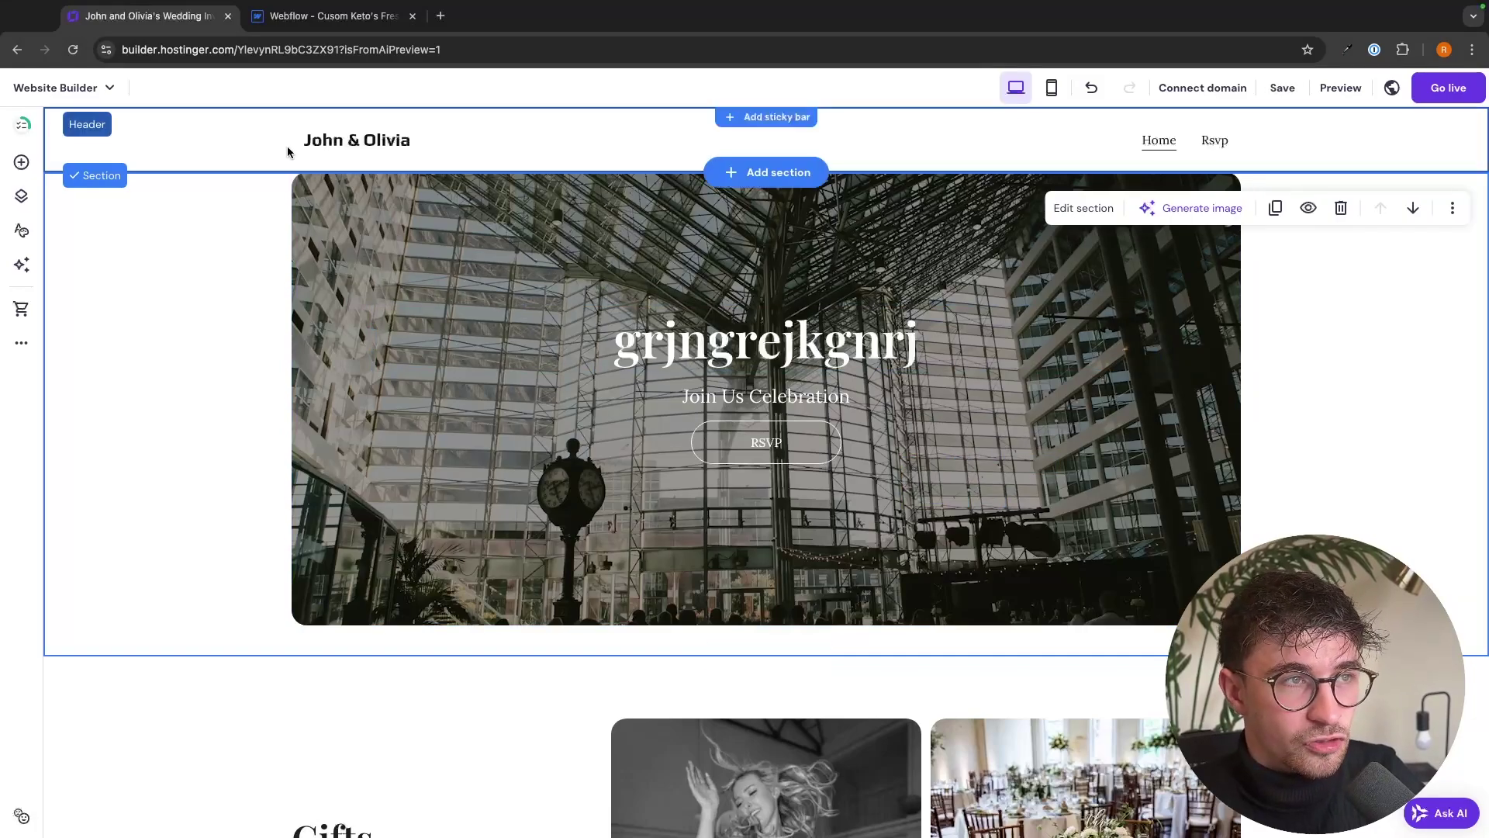
# Return to the Webflow Tunnel Studio template and scroll down through it
pyautogui.hotkey('ctrl', 'Tab')
pyautogui.scroll(-15, 720, 634)
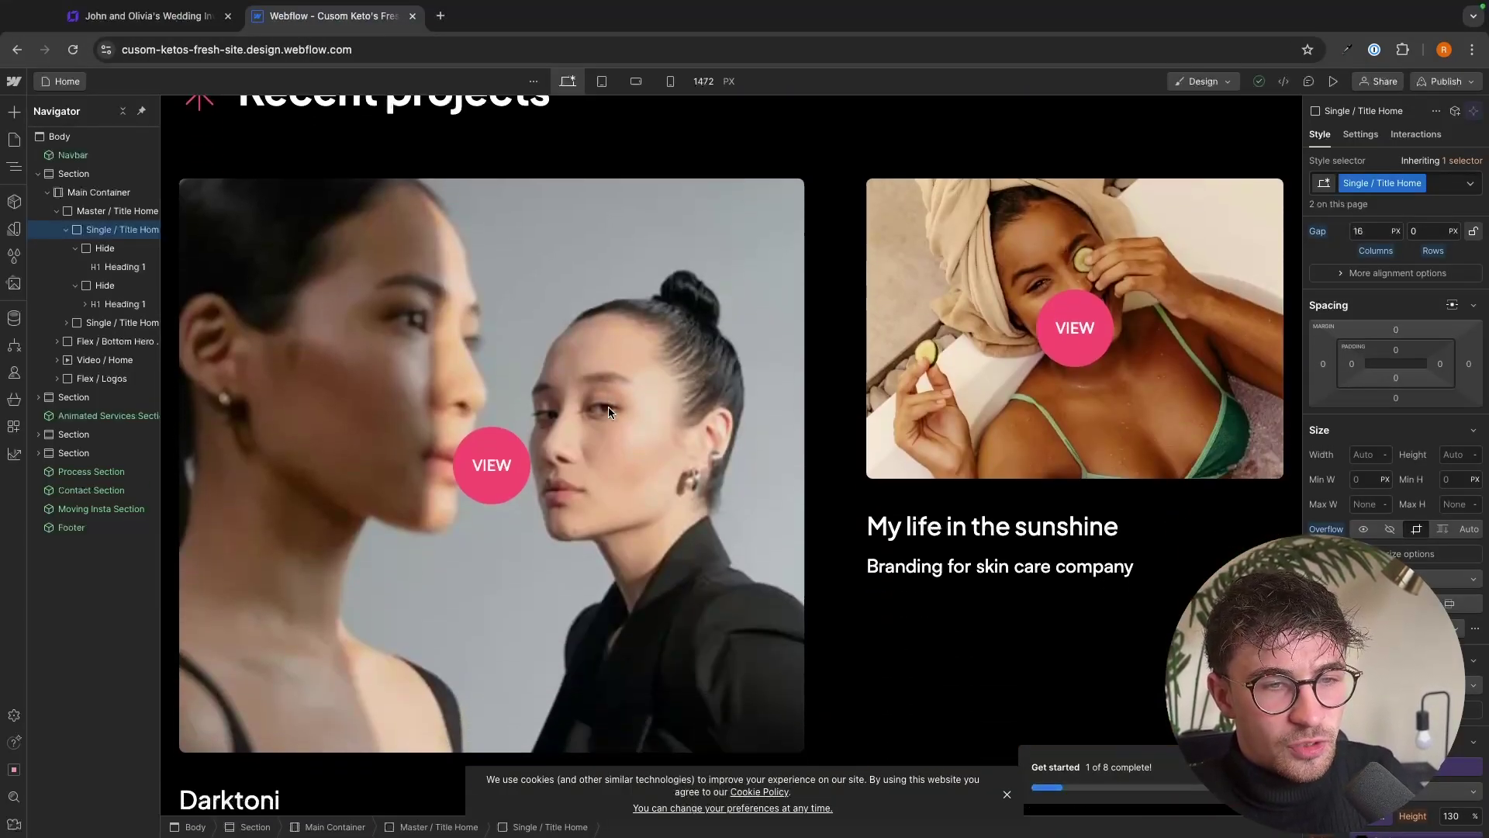
pyautogui.scroll(-15, 681, 305)
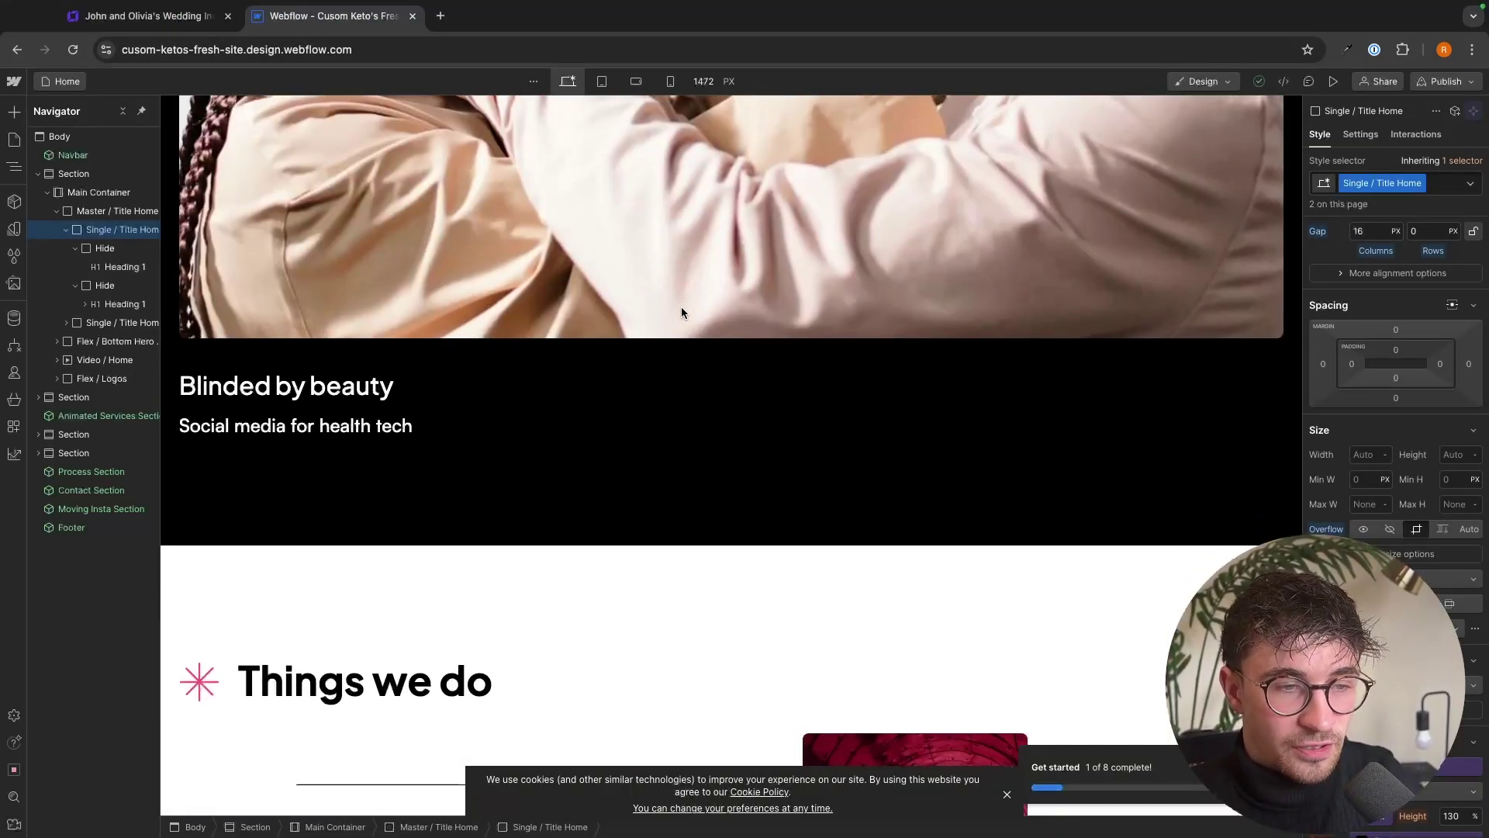
pyautogui.scroll(-2, 681, 312)
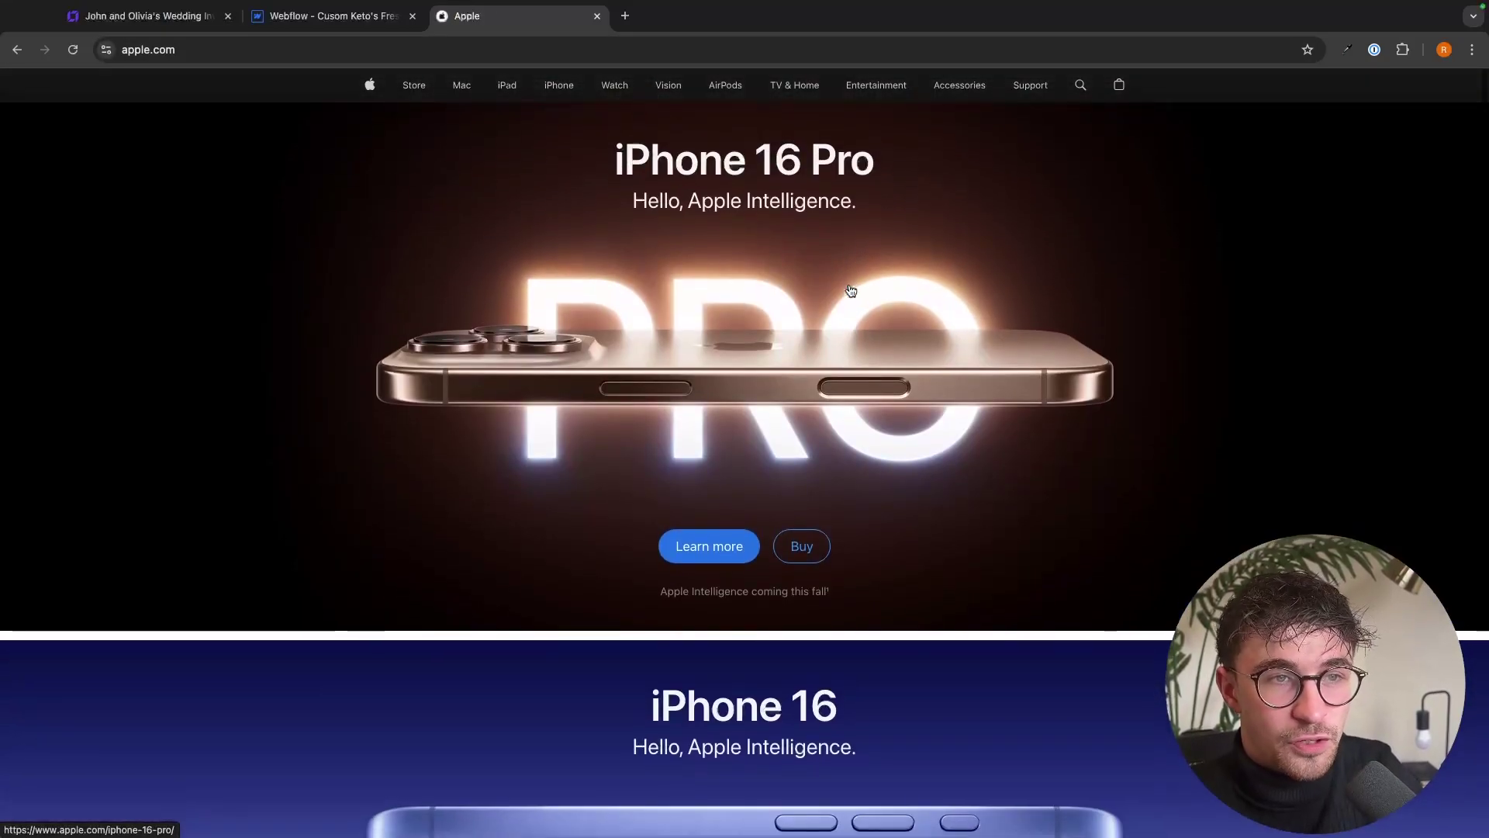
# Scroll through the Apple homepage, then go back to the John & Olivia wedding editor
pyautogui.scroll(-15, 851, 290)
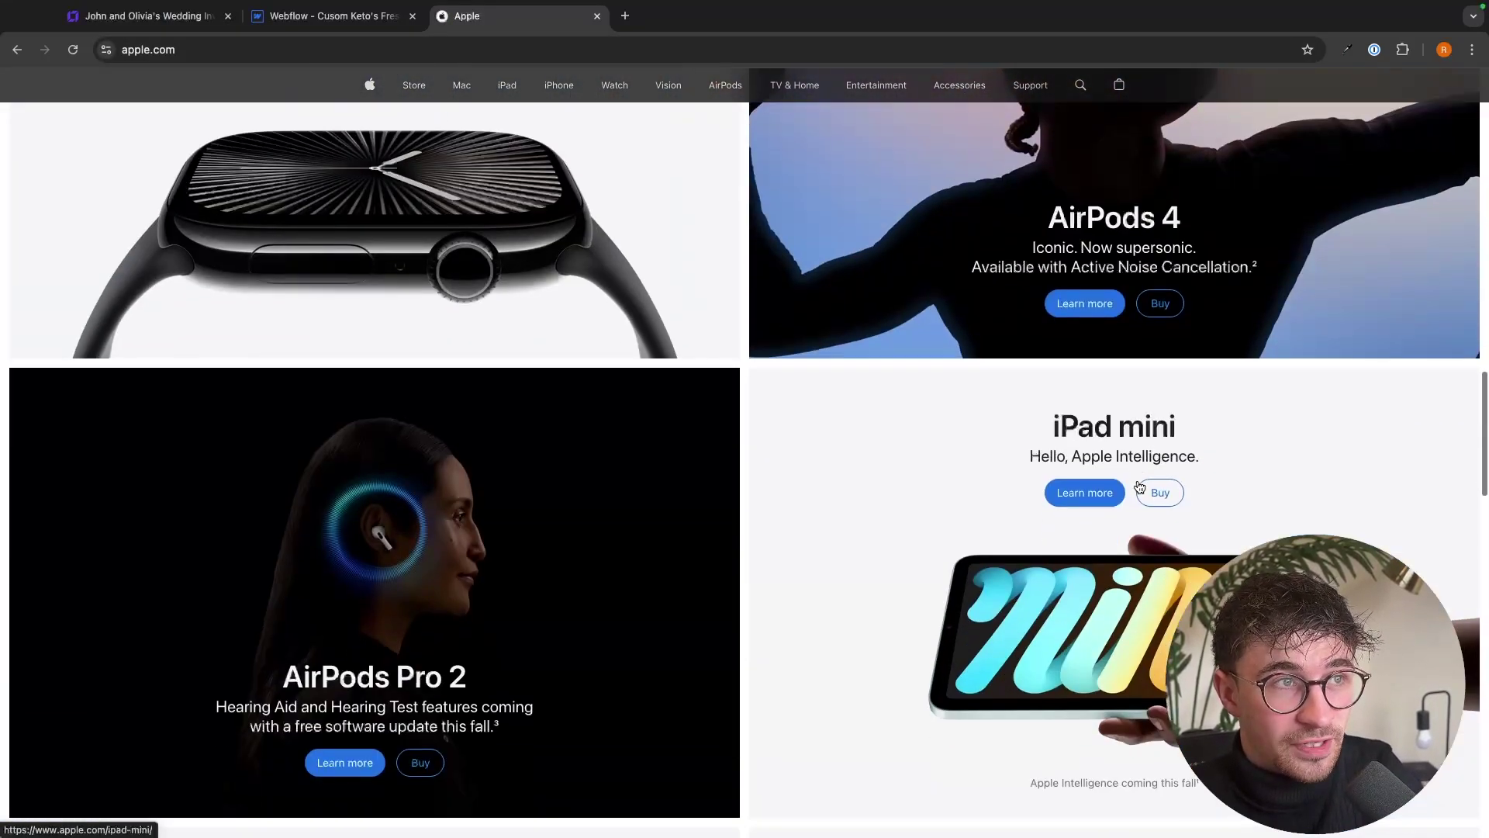
pyautogui.scroll(-15, 1139, 487)
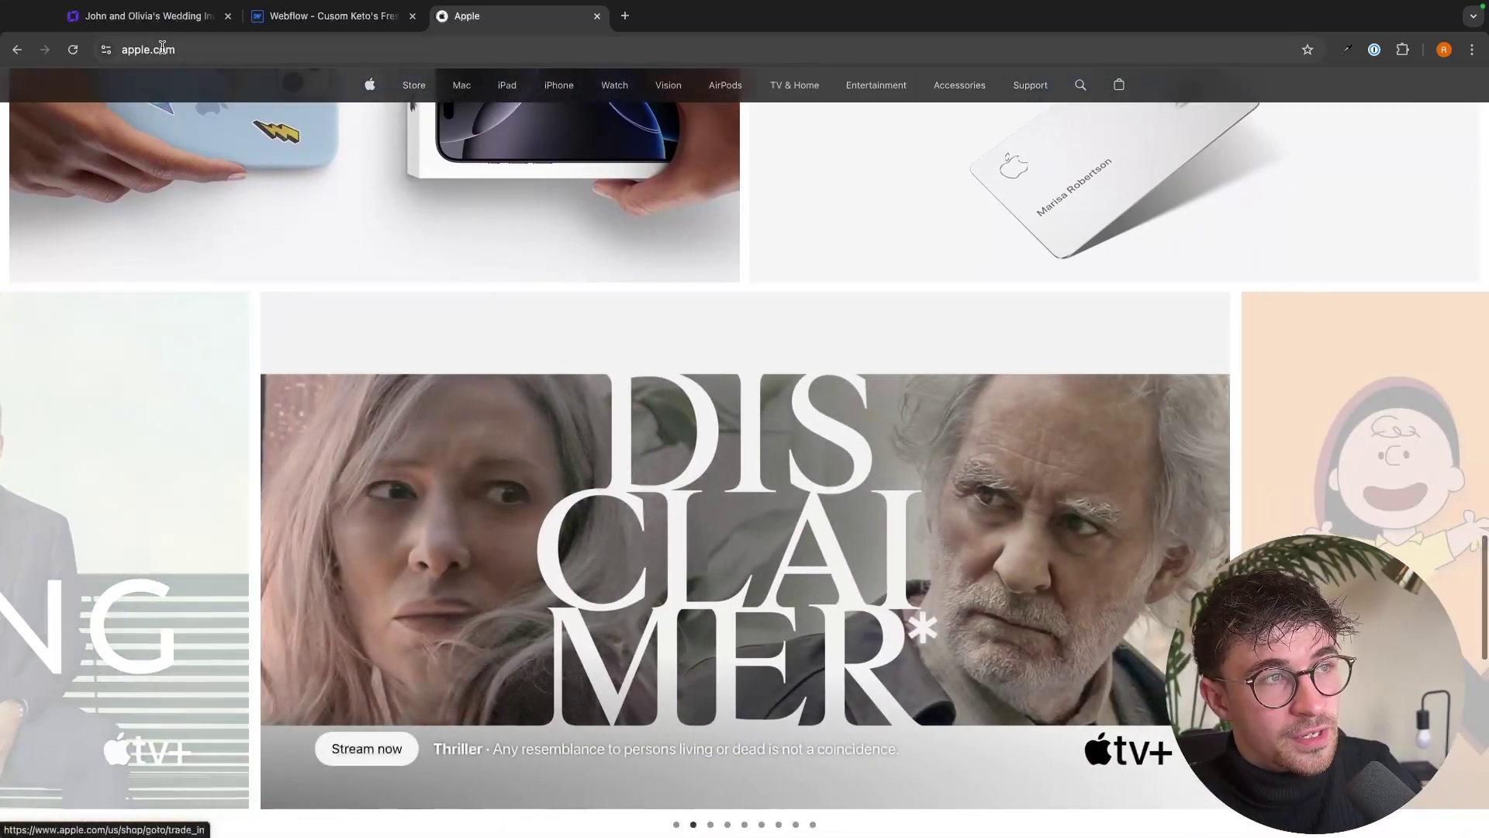
pyautogui.click(155, 17)
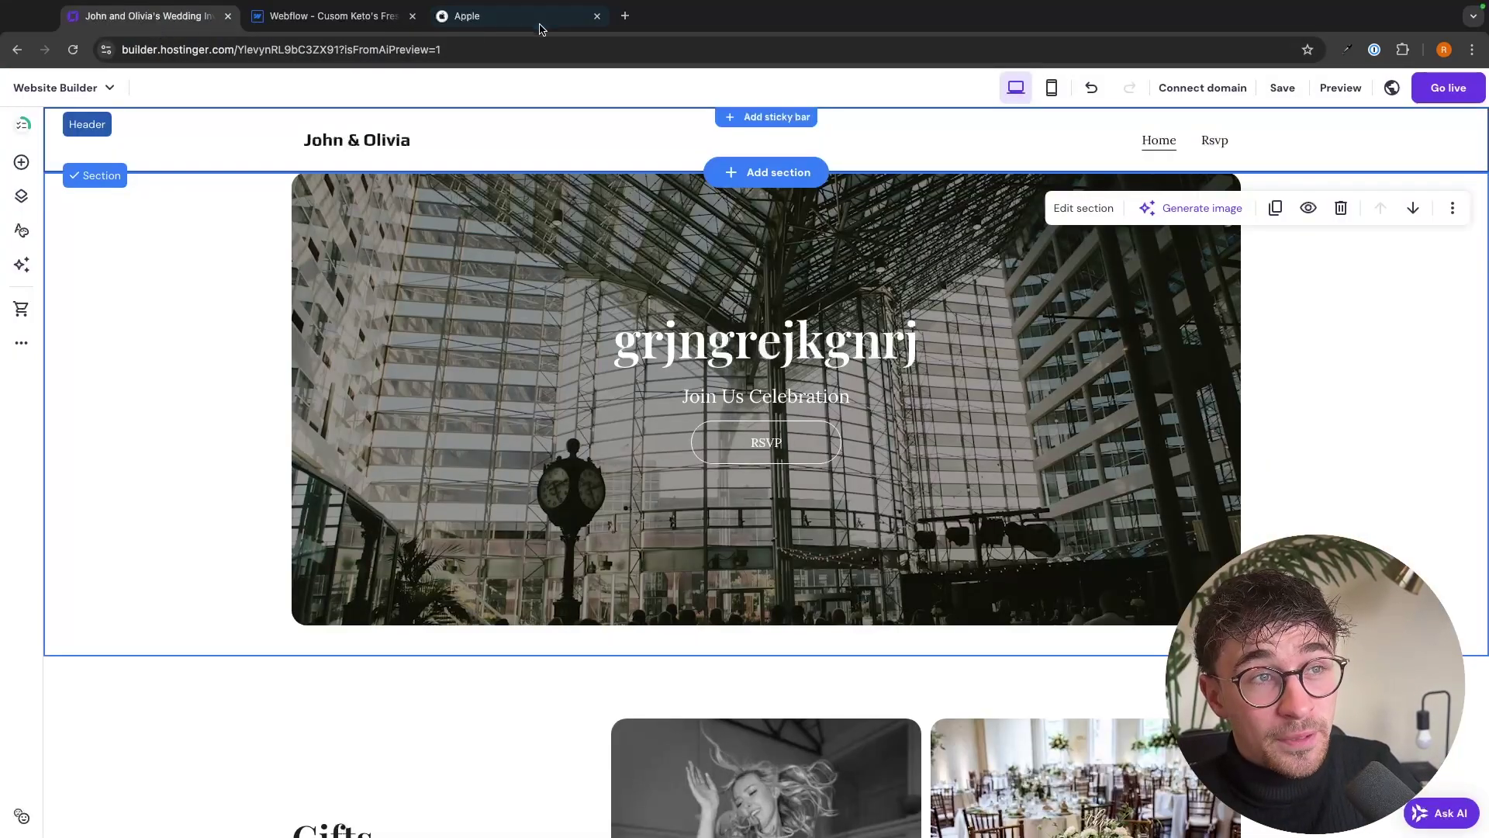
pyautogui.click(541, 26)
pyautogui.click(186, 14)
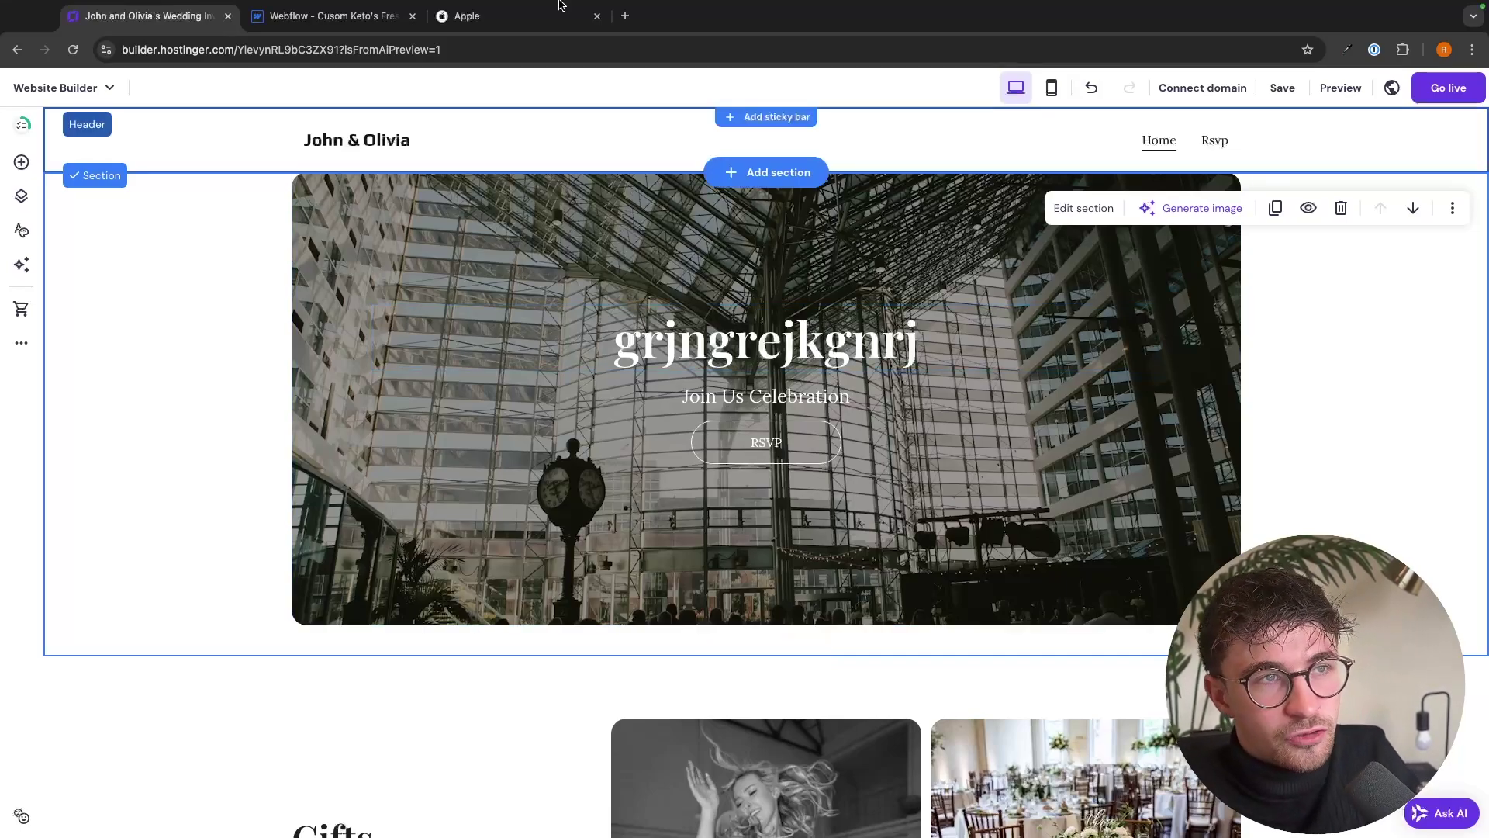
pyautogui.press('super+3')
pyautogui.scroll(10, 822, 291)
pyautogui.scroll(10, 822, 291)
pyautogui.press('super+1')
pyautogui.scroll(-1, 806, 246)
pyautogui.scroll(3, 806, 246)
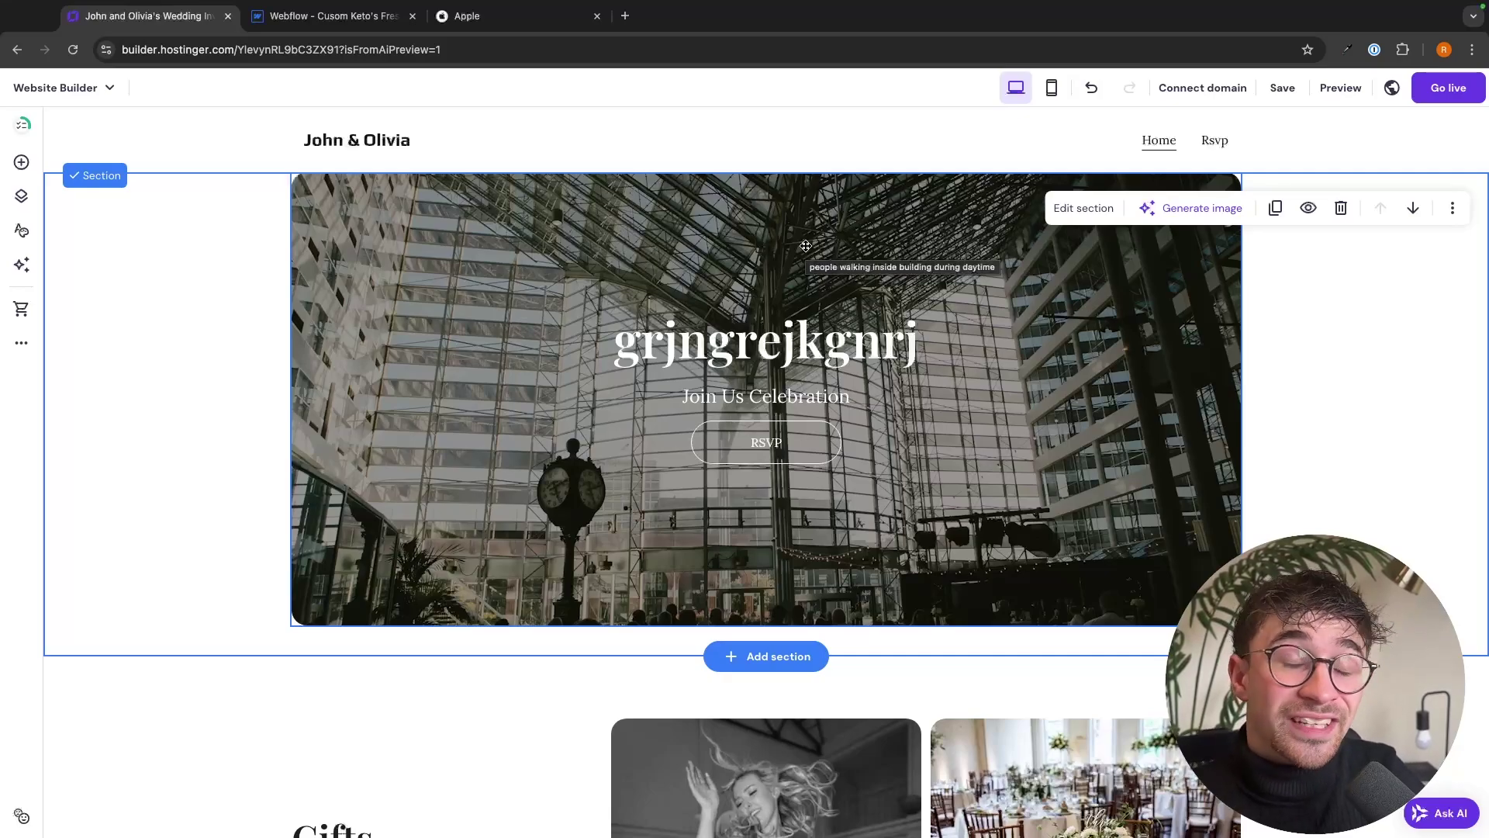
pyautogui.press('super+2')
pyautogui.press('super+1')
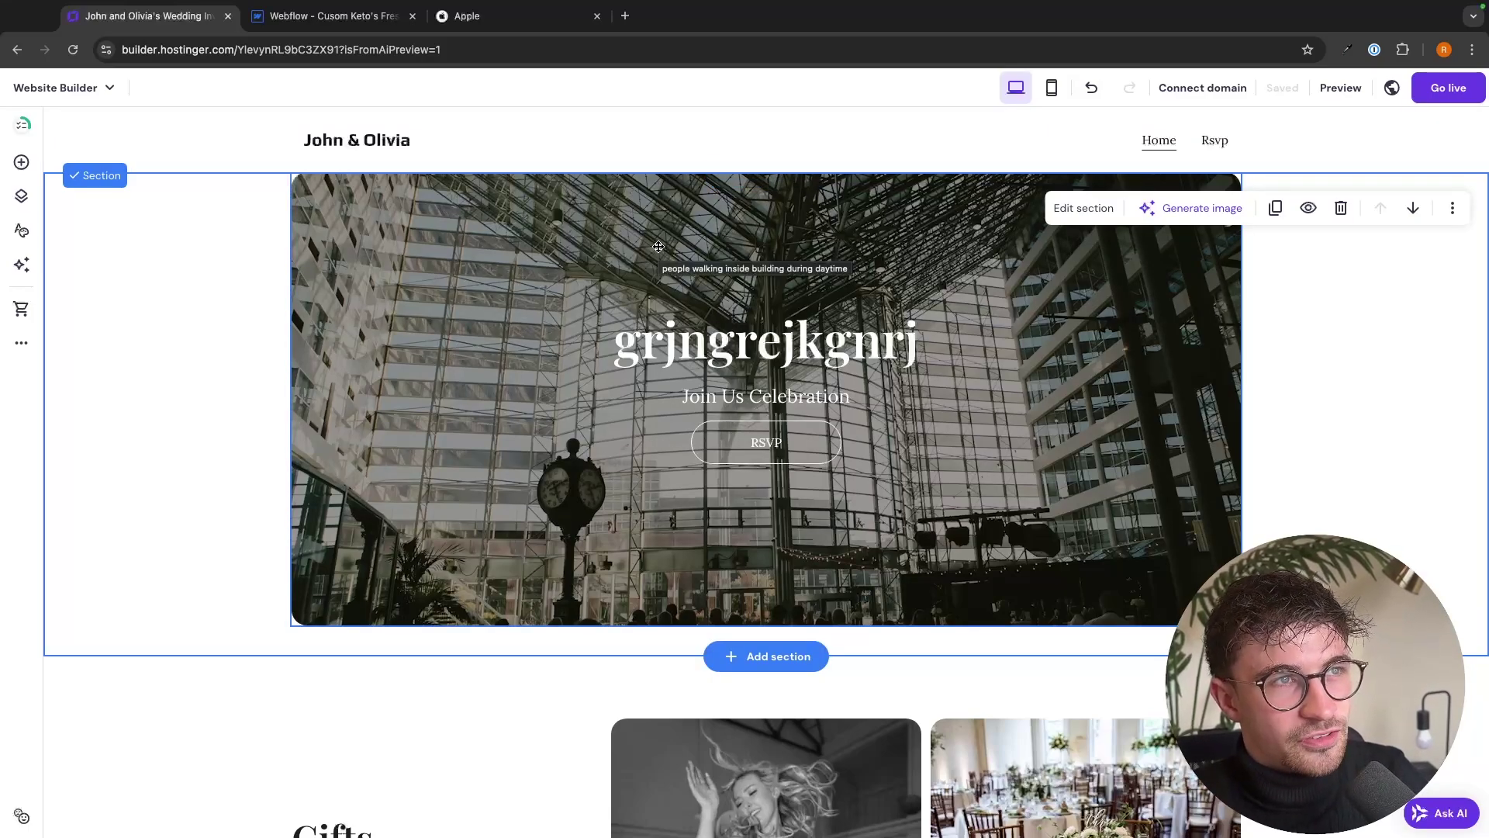
pyautogui.scroll(-12, 446, 211)
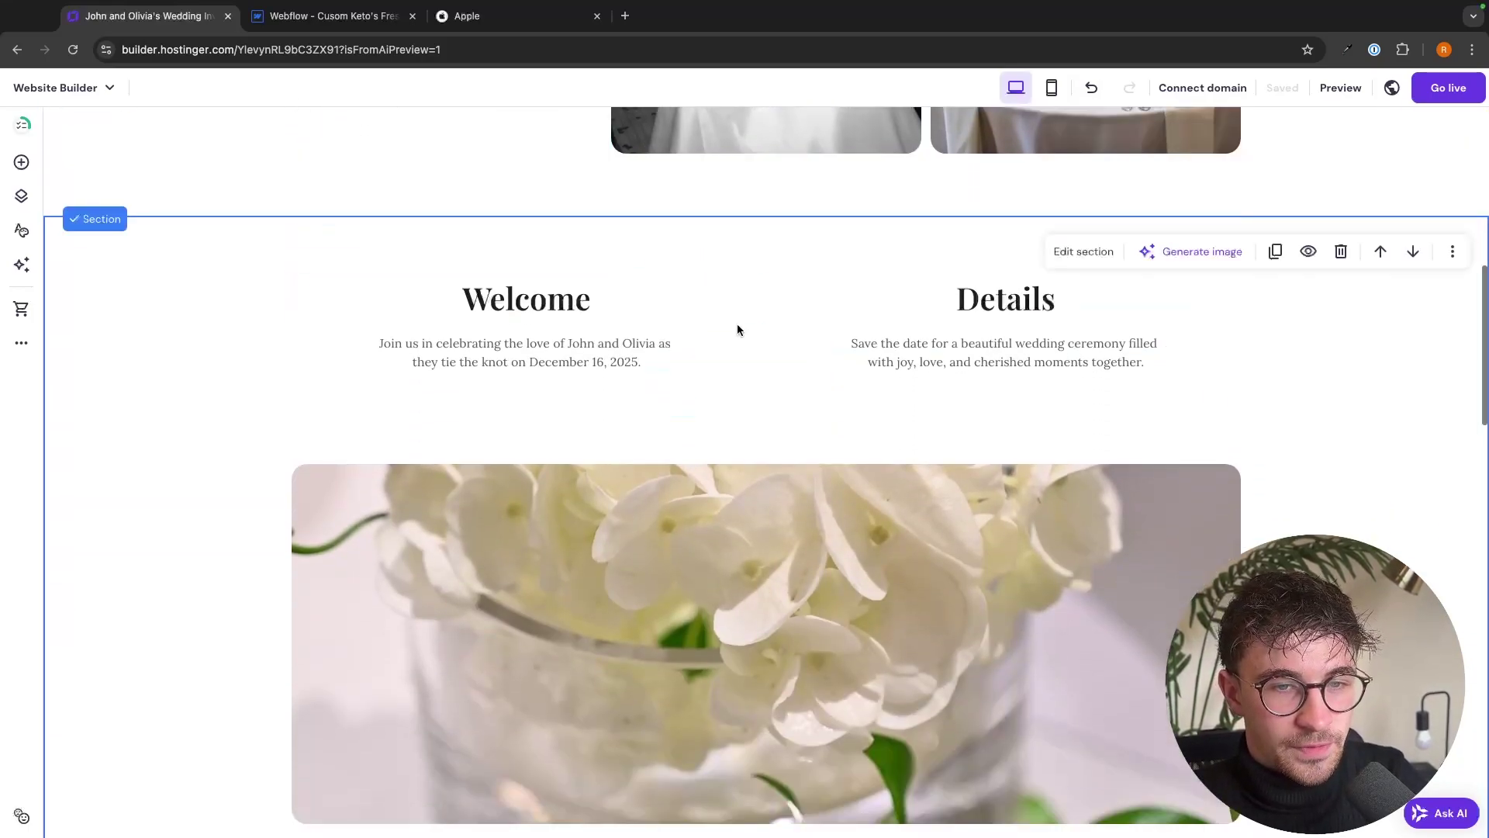
pyautogui.scroll(9, 751, 305)
pyautogui.scroll(3, 582, 289)
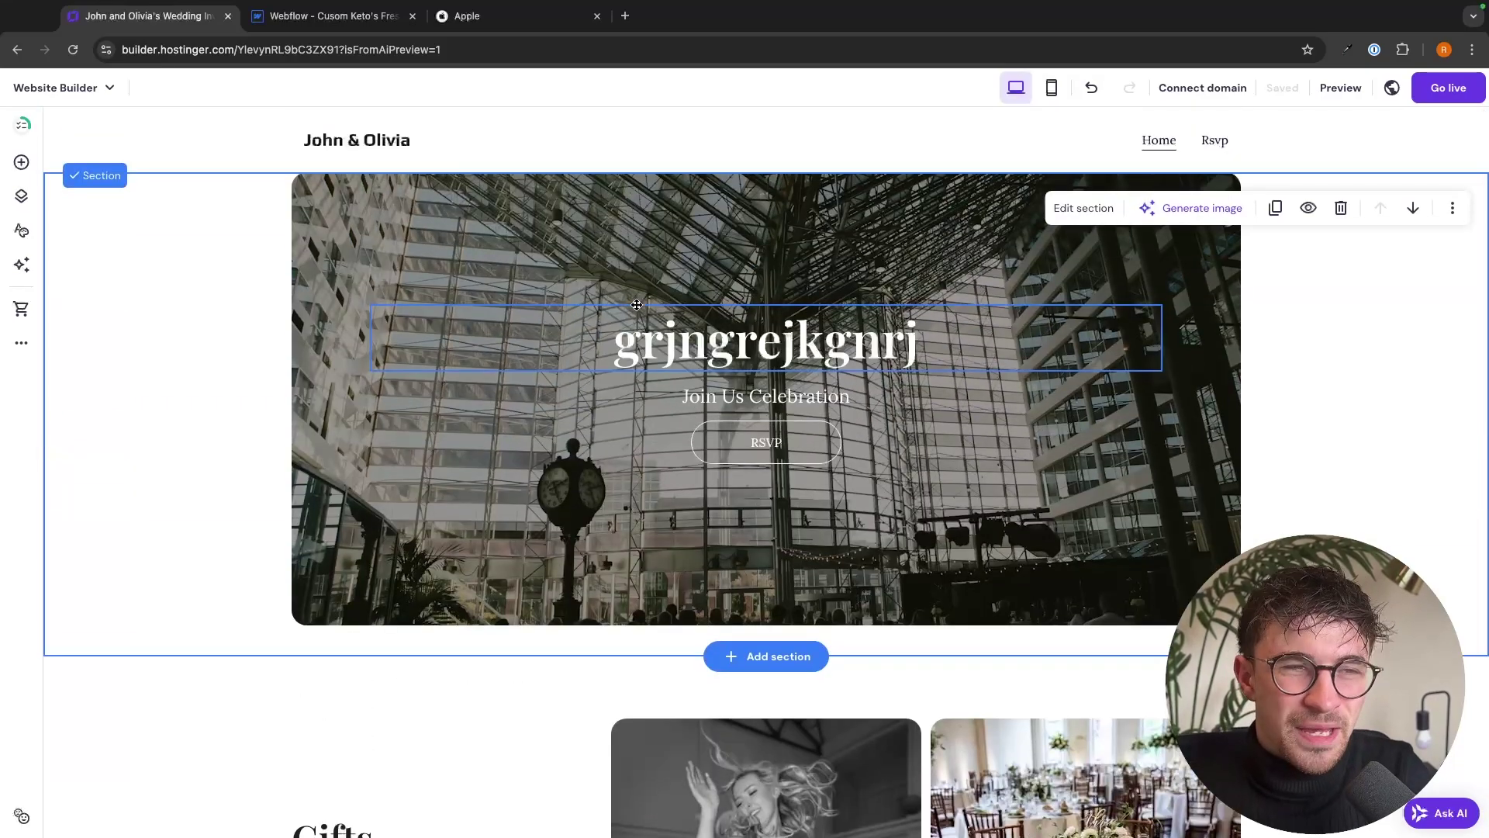
# Add a Store page to the wedding site and scroll through its sample products
pyautogui.click(21, 309)
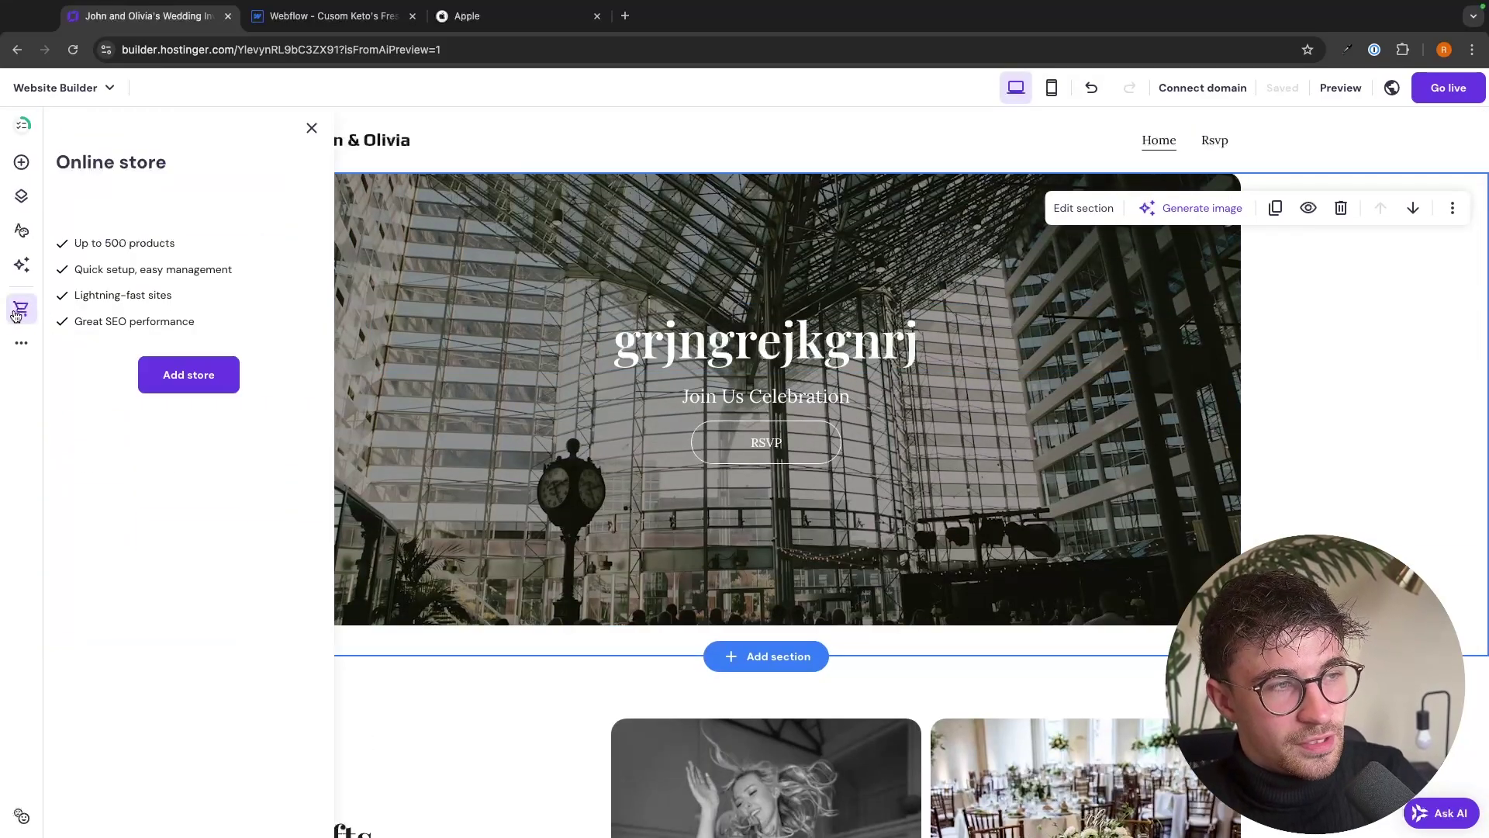
pyautogui.click(158, 542)
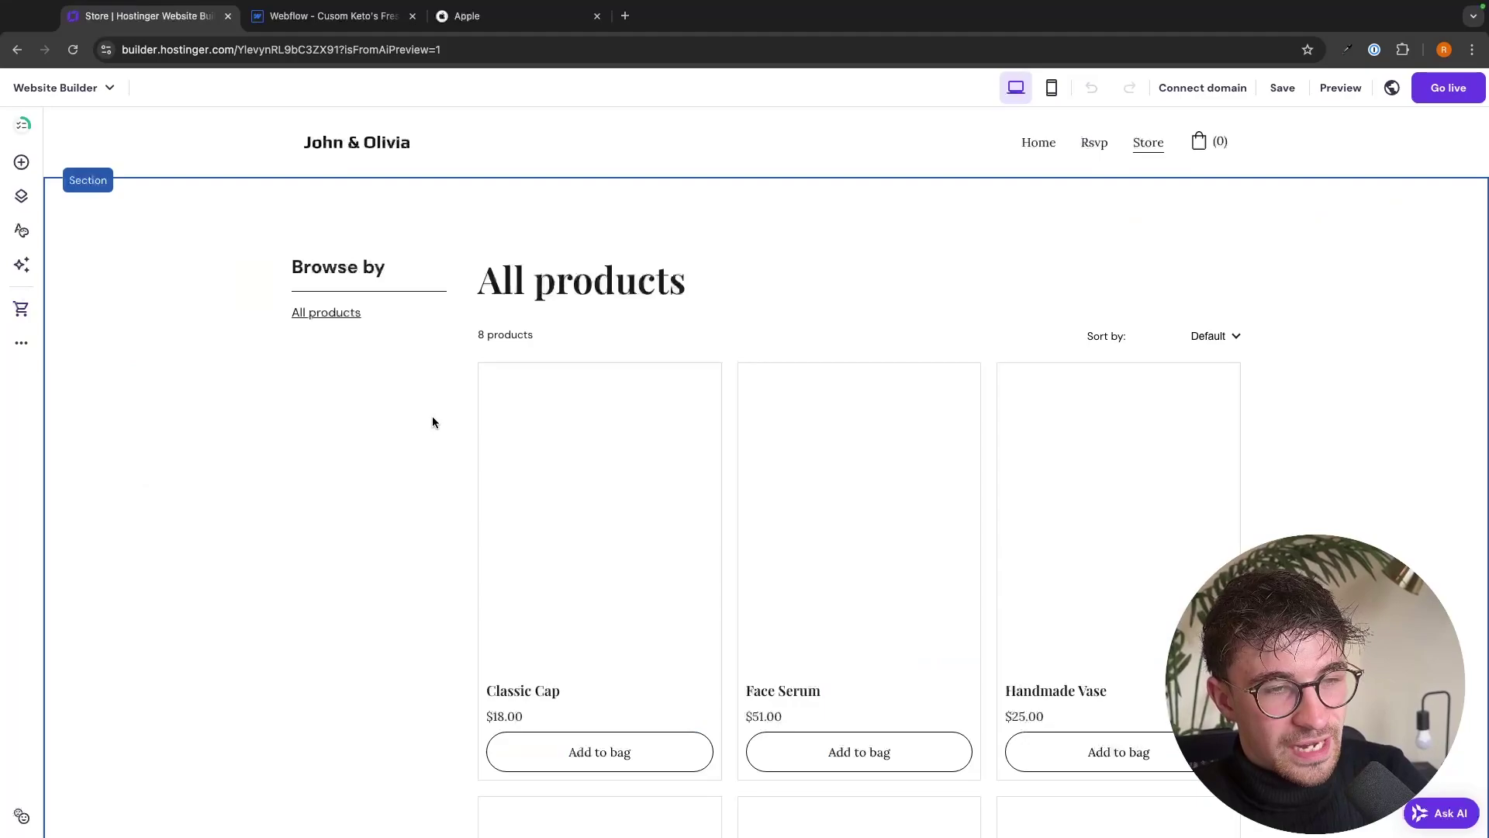
pyautogui.scroll(-2, 480, 435)
pyautogui.scroll(-4, 632, 372)
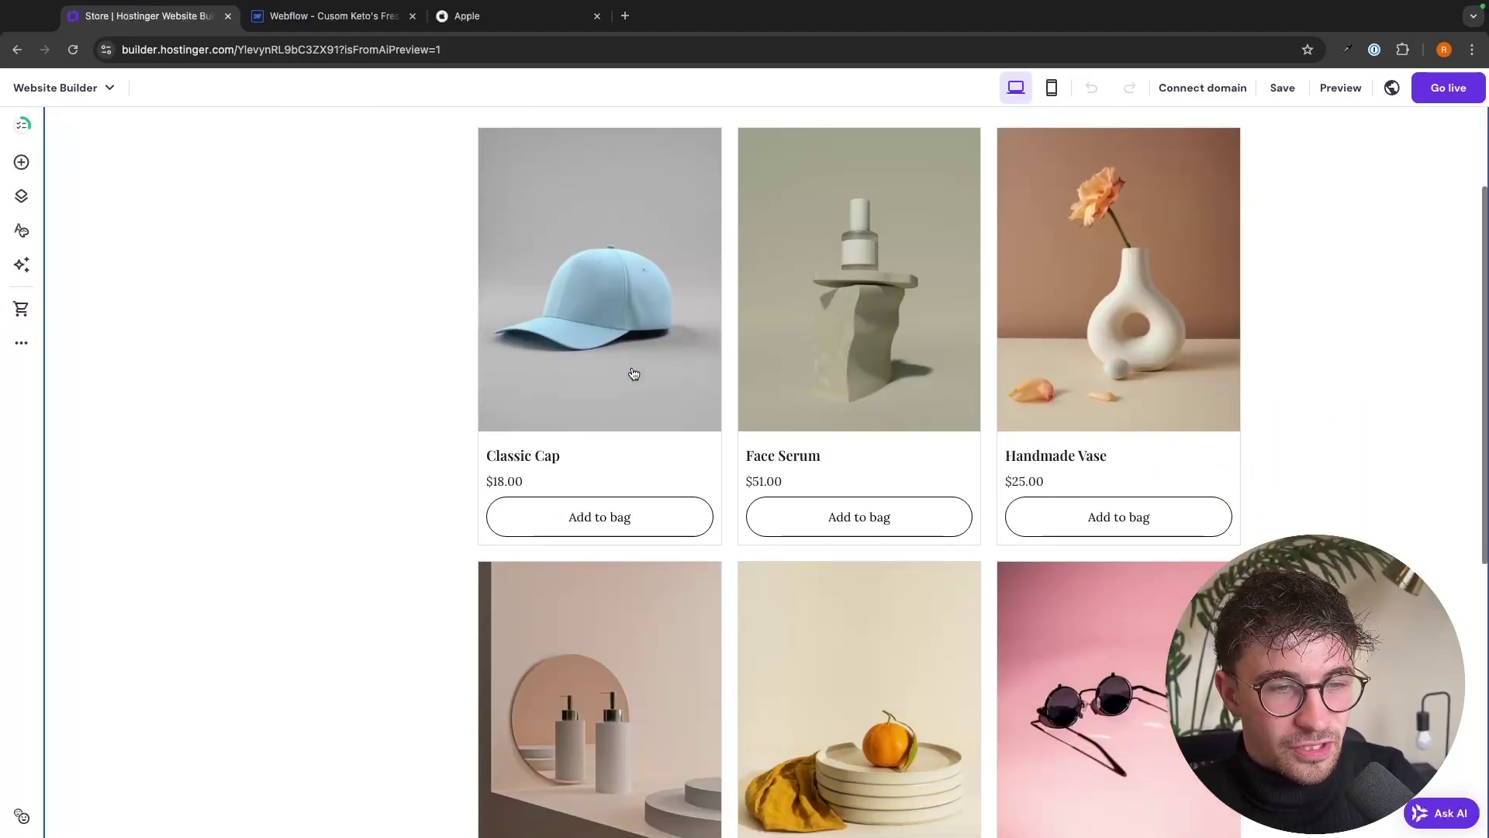
pyautogui.scroll(-2, 637, 374)
pyautogui.scroll(1, 636, 373)
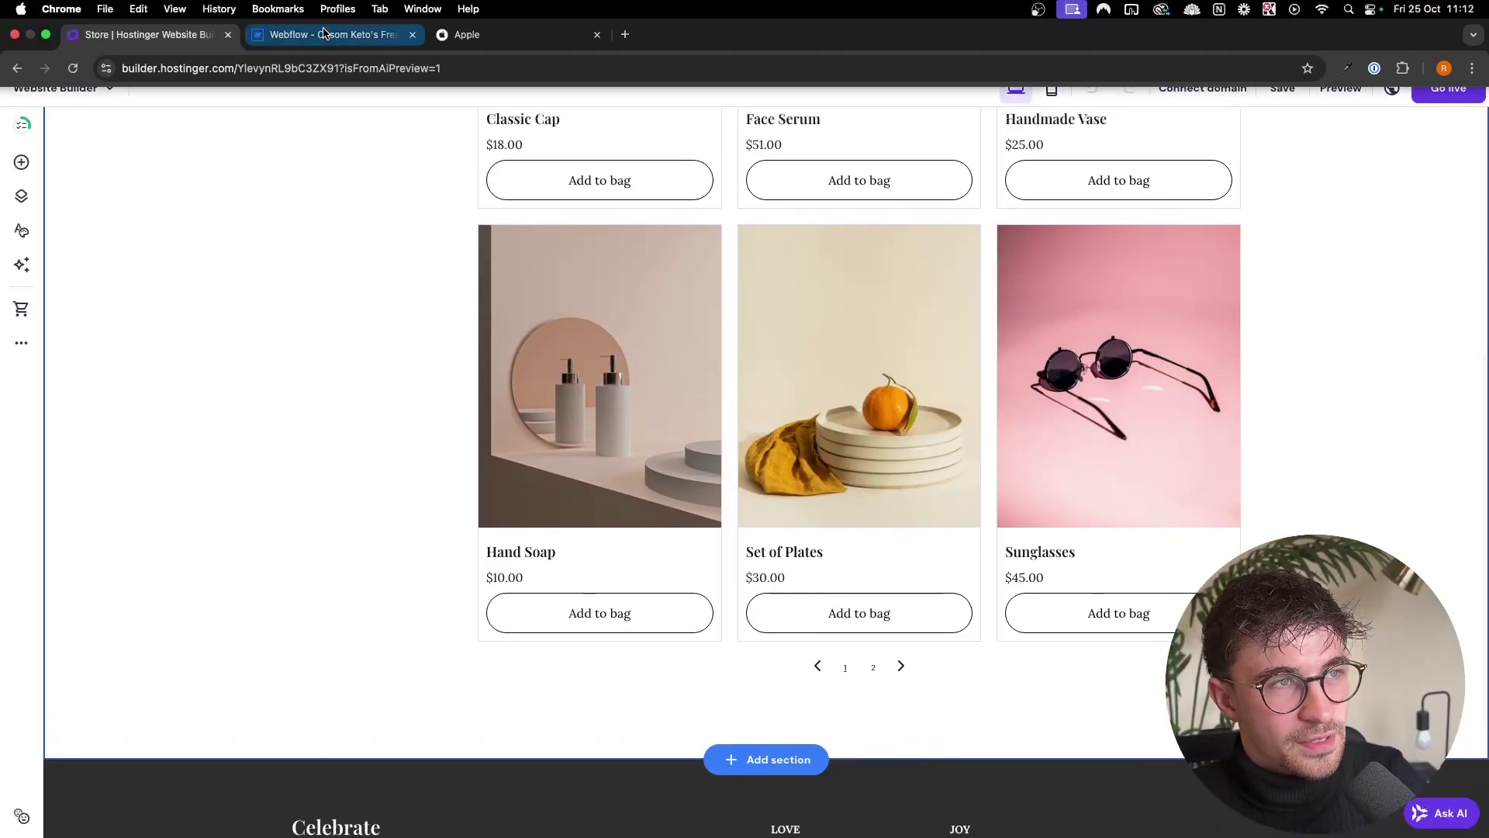
pyautogui.click(341, 34)
pyautogui.click(625, 34)
# Search 'webflow ecommerce' and read Webflow's ecommerce page
pyautogui.press('super+v')
pyautogui.press('Return')
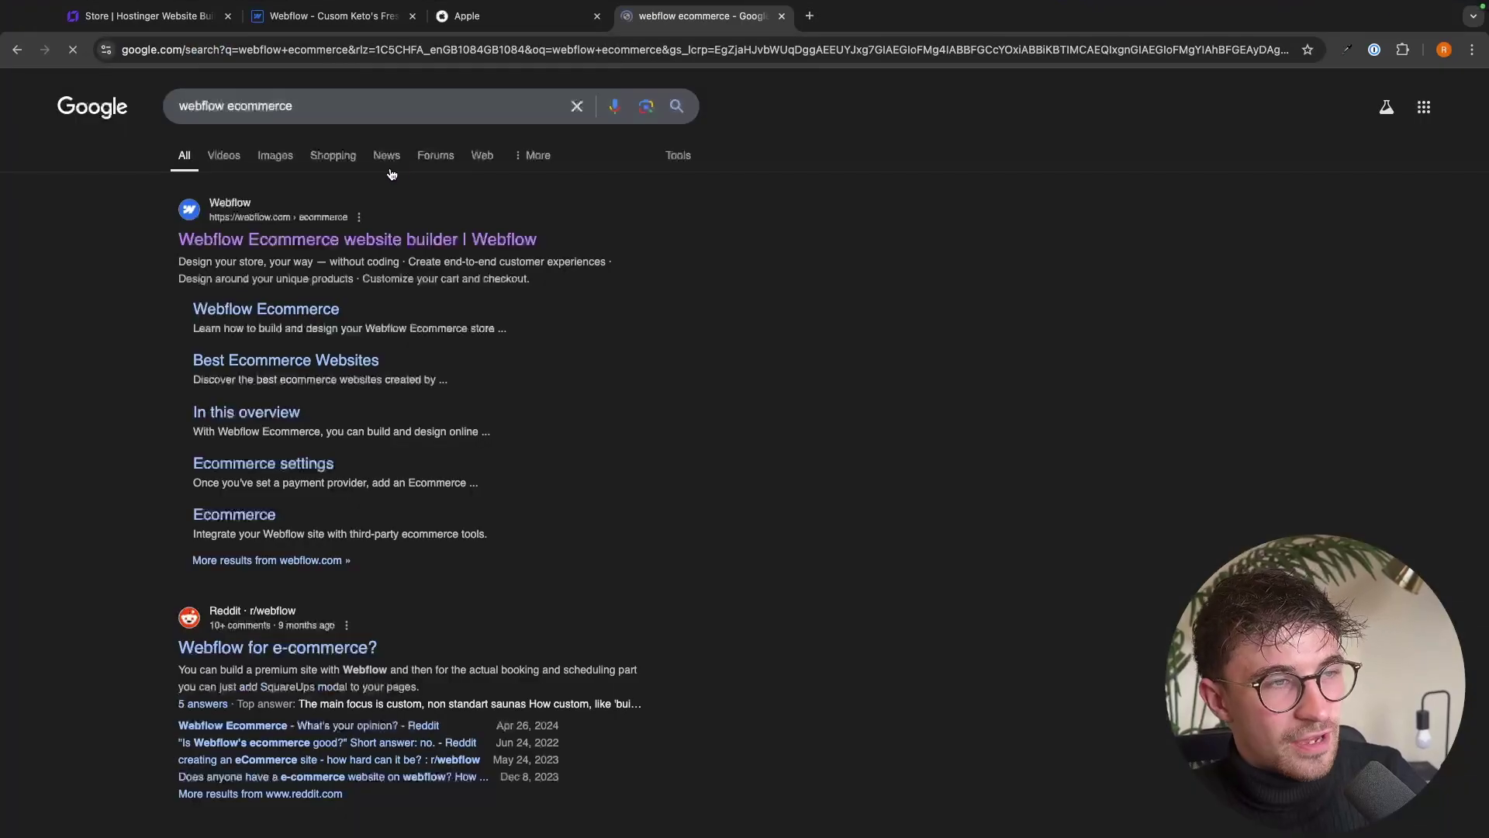
pyautogui.click(342, 243)
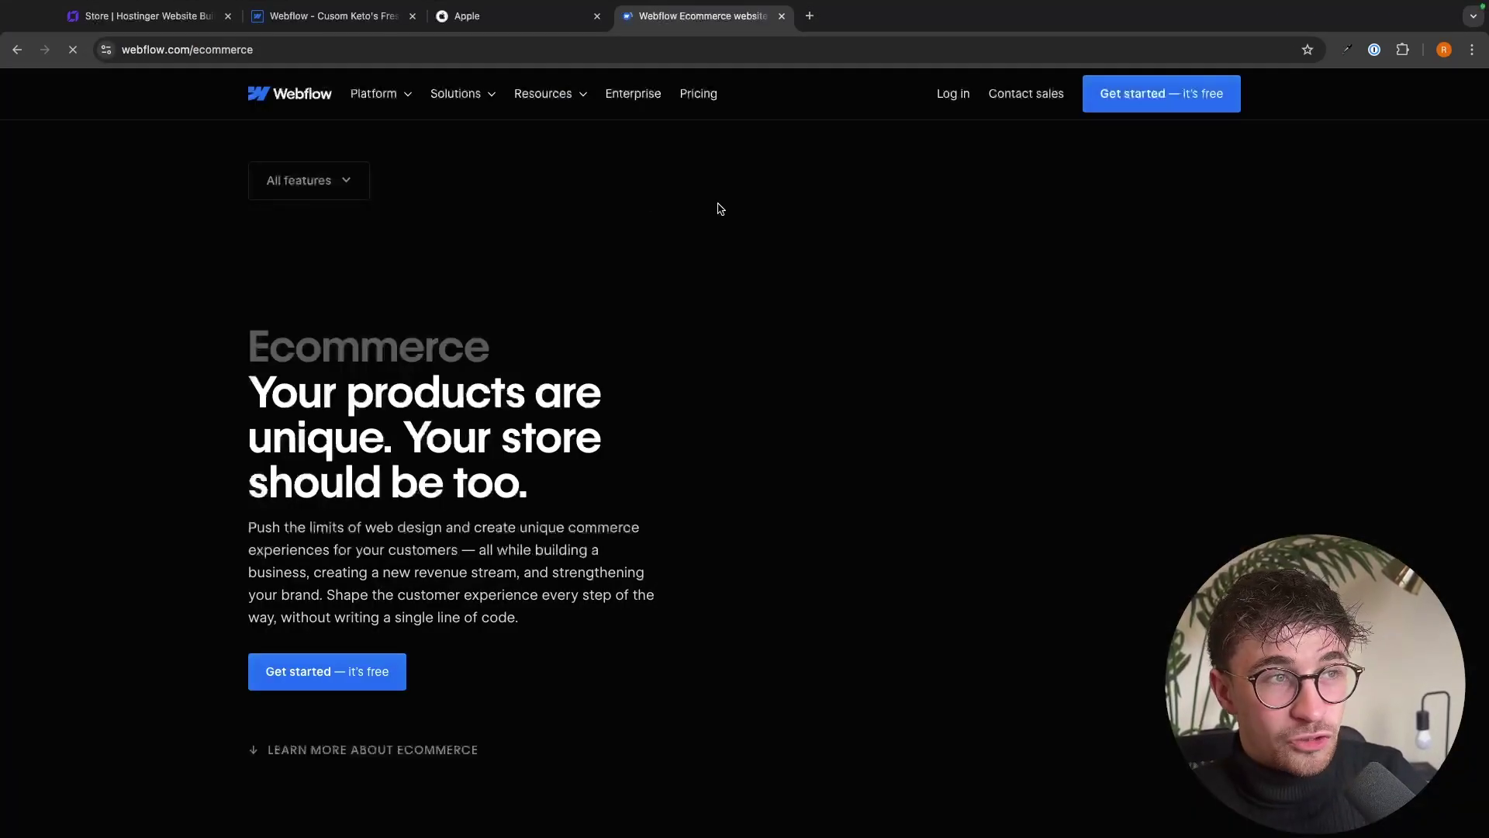
pyautogui.scroll(-6, 354, 363)
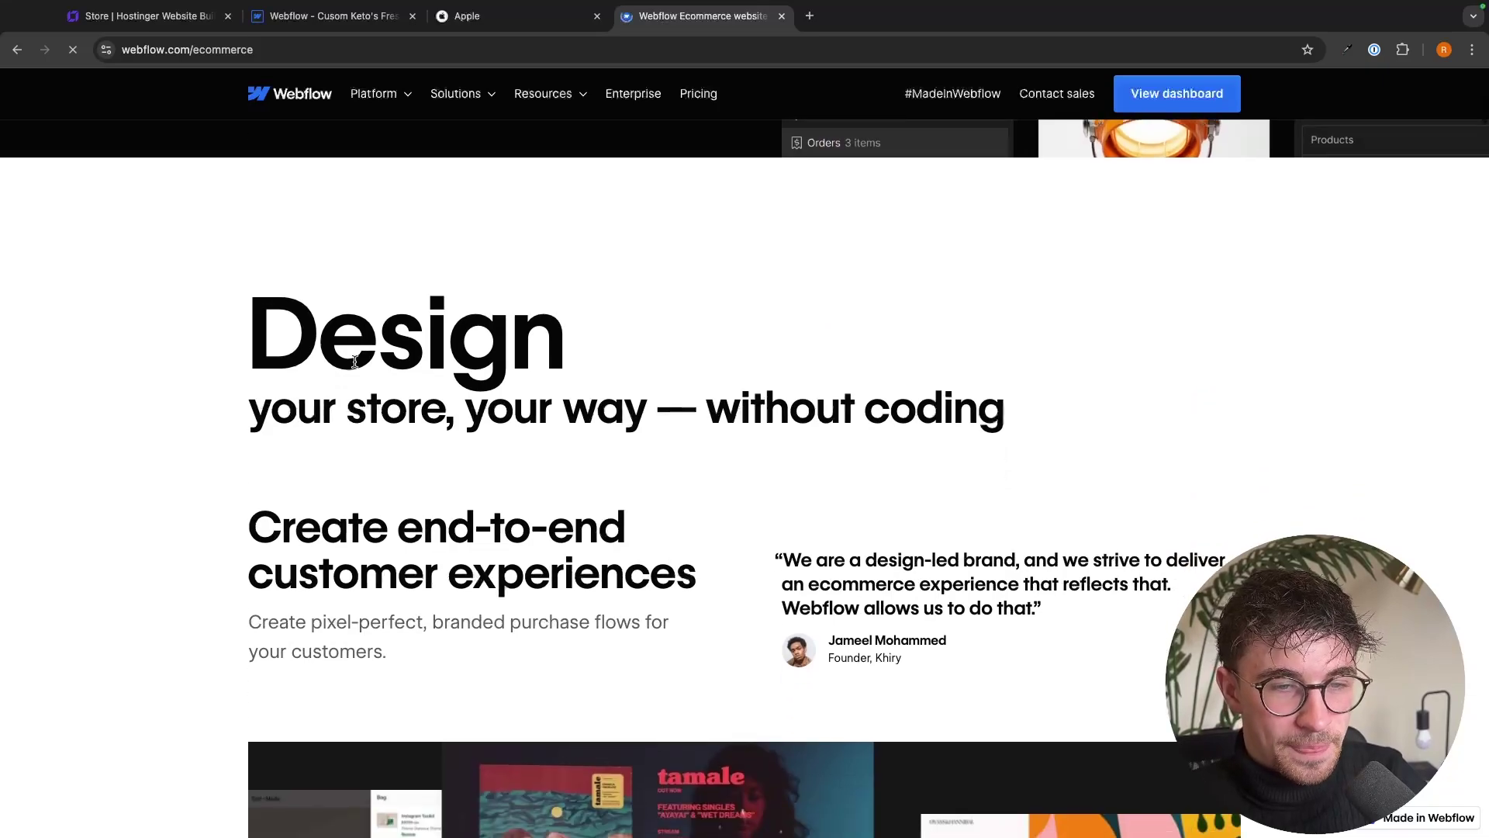
pyautogui.scroll(8, 353, 365)
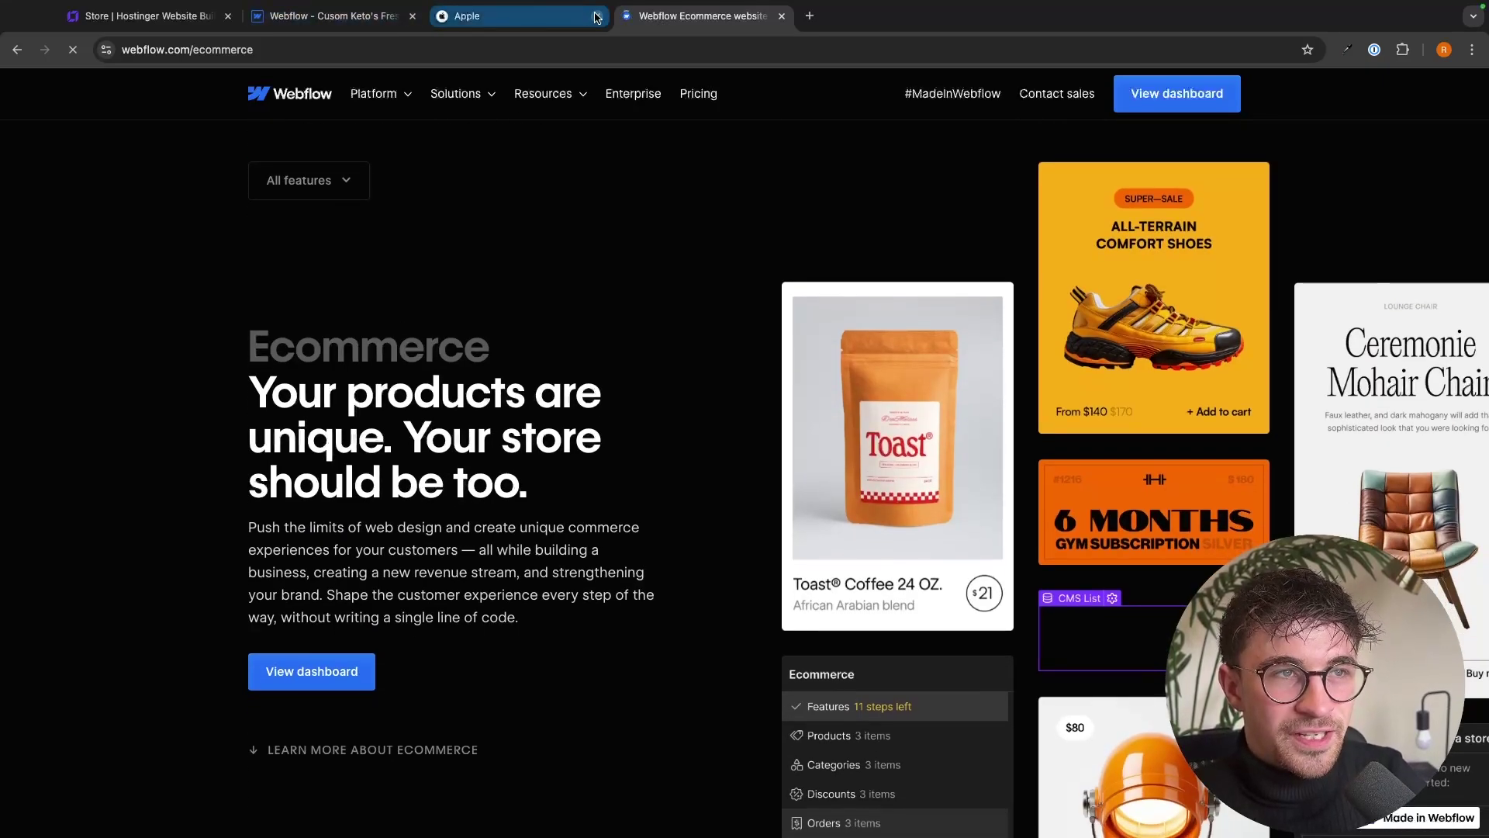
# Close the Apple tab and return to the wedding site's store editor
pyautogui.middleClick(541, 17)
pyautogui.click(334, 15)
pyautogui.click(163, 17)
pyautogui.click(321, 22)
pyautogui.hotkey('ctrl', 'shift', 'Tab')
pyautogui.click(387, 25)
pyautogui.click(135, 17)
pyautogui.click(21, 309)
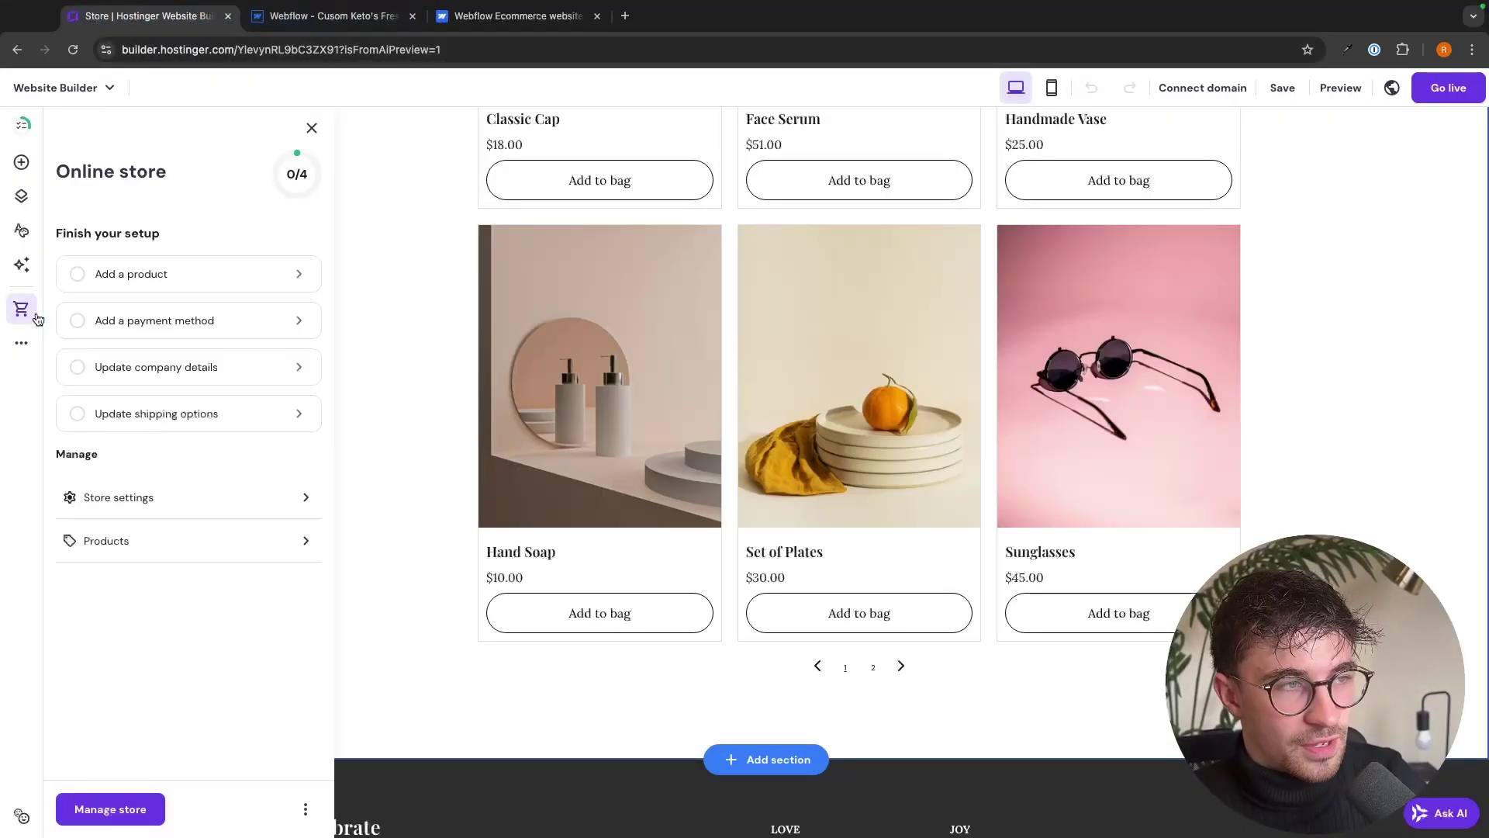
pyautogui.click(311, 127)
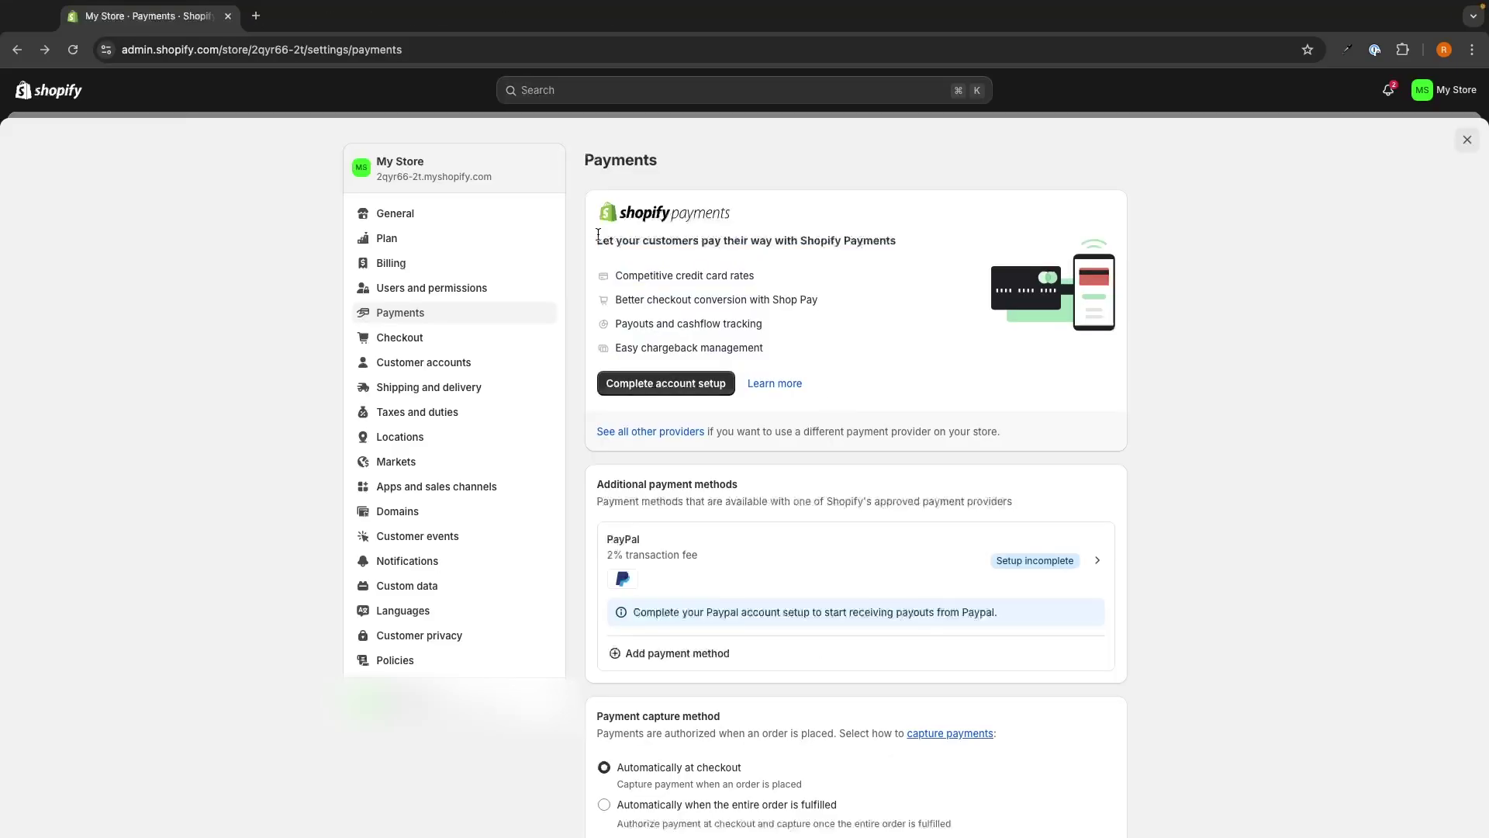
pyautogui.moveTo(596, 238); pyautogui.dragTo(762, 355)
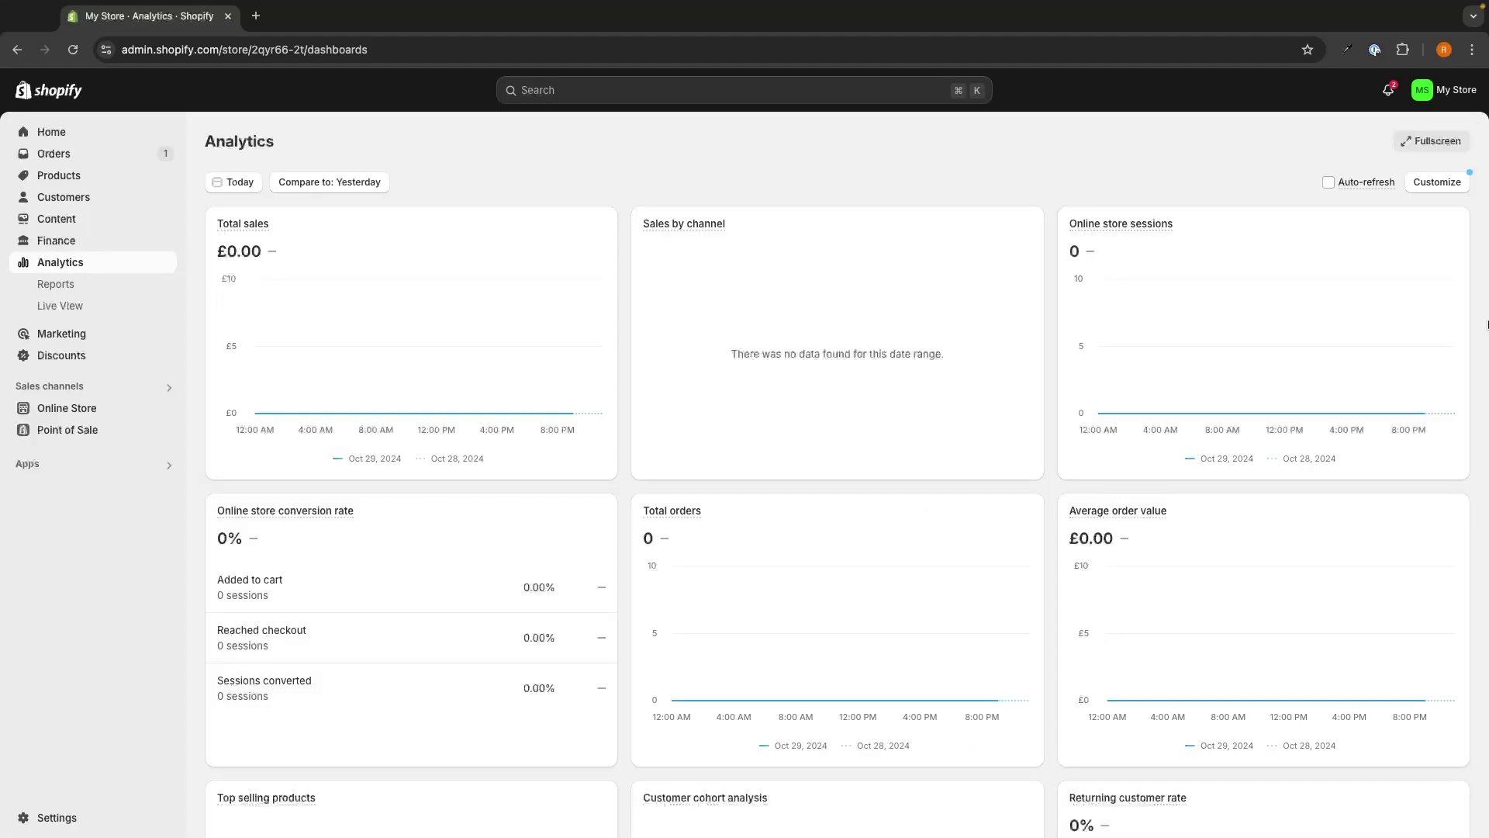
pyautogui.scroll(-1, 1486, 324)
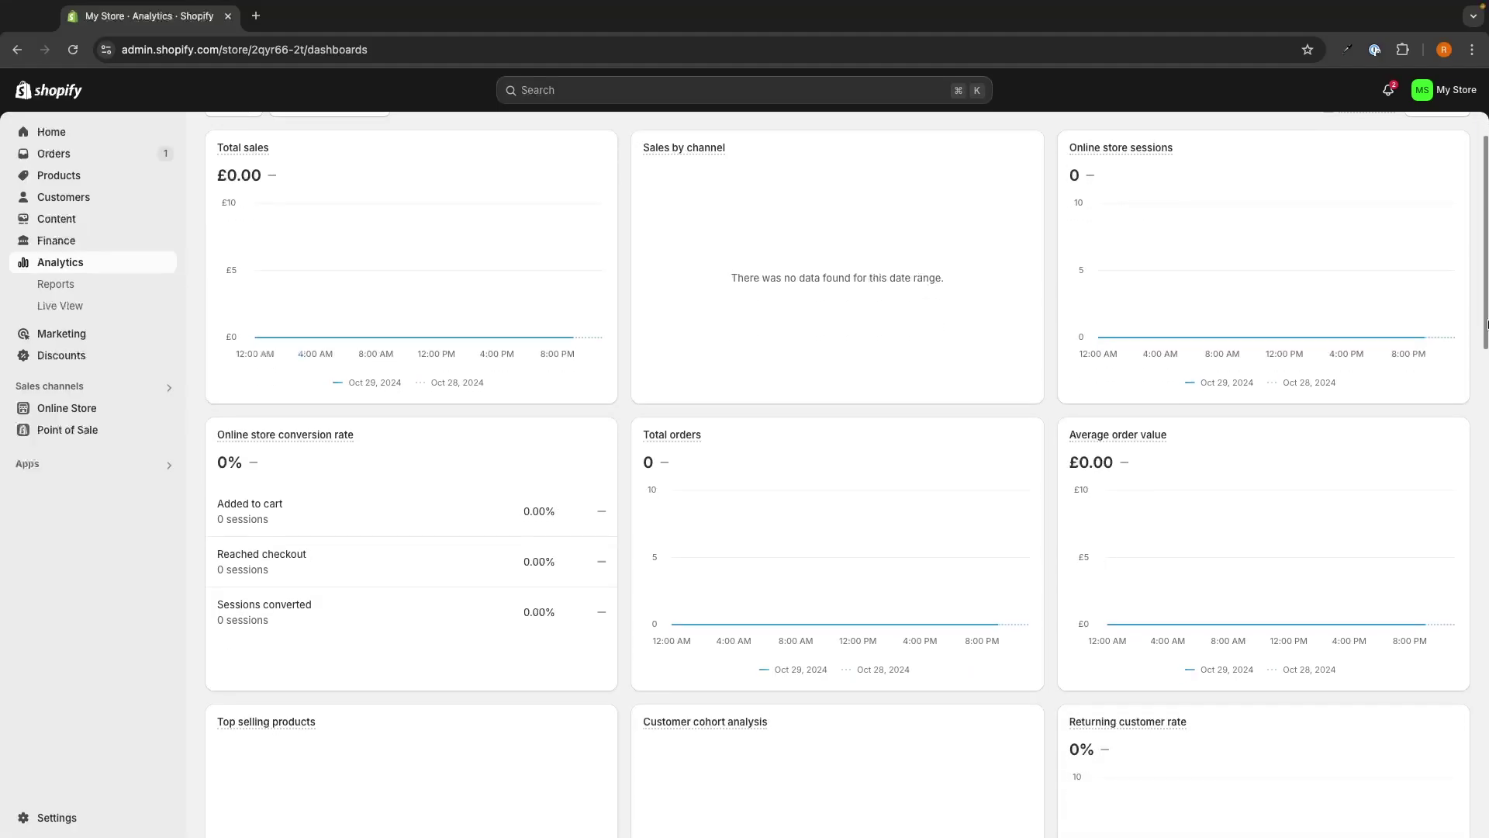
pyautogui.scroll(-4, 1486, 324)
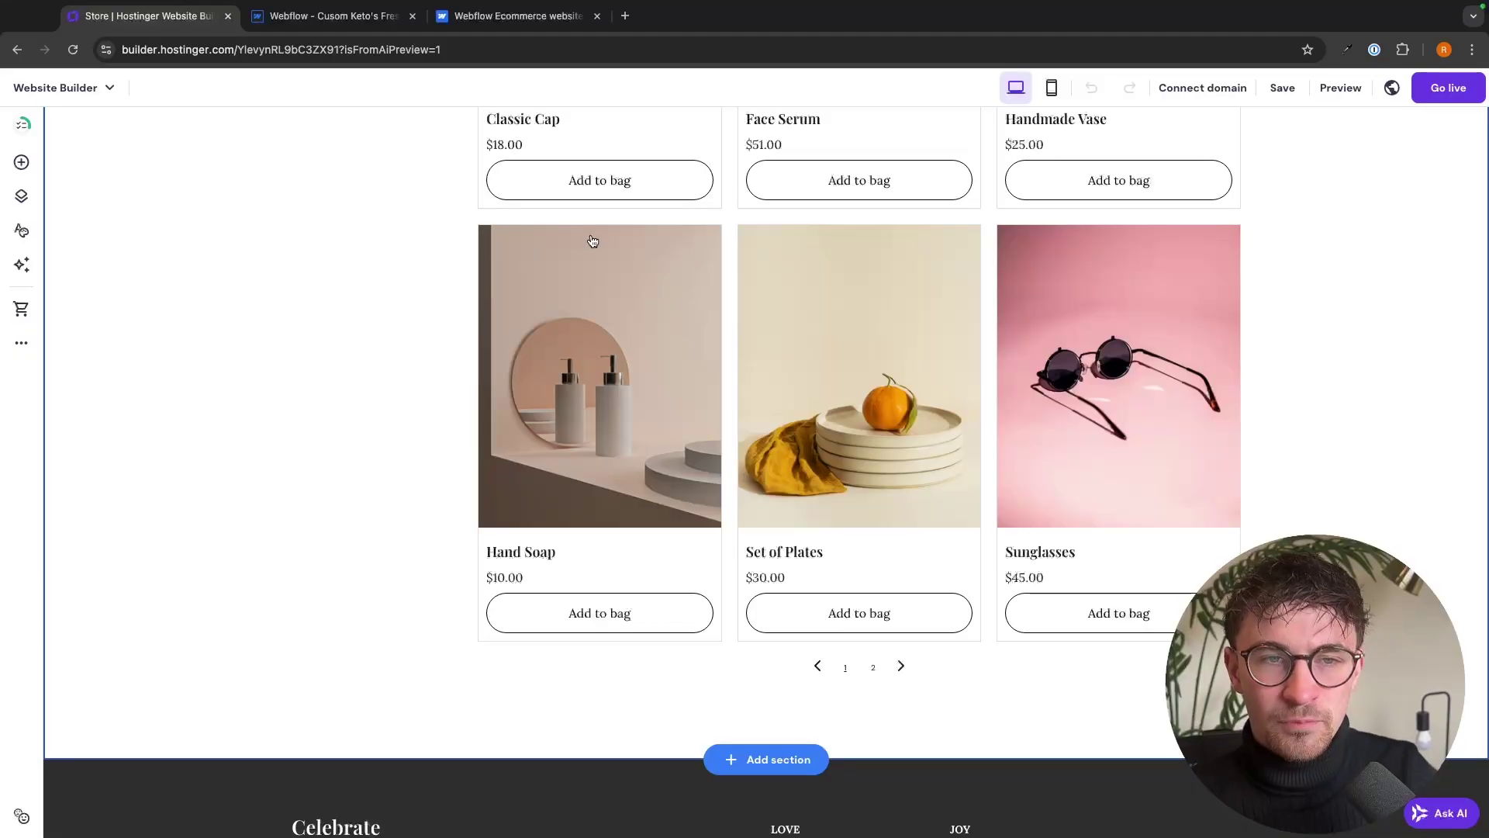
pyautogui.scroll(7, 592, 241)
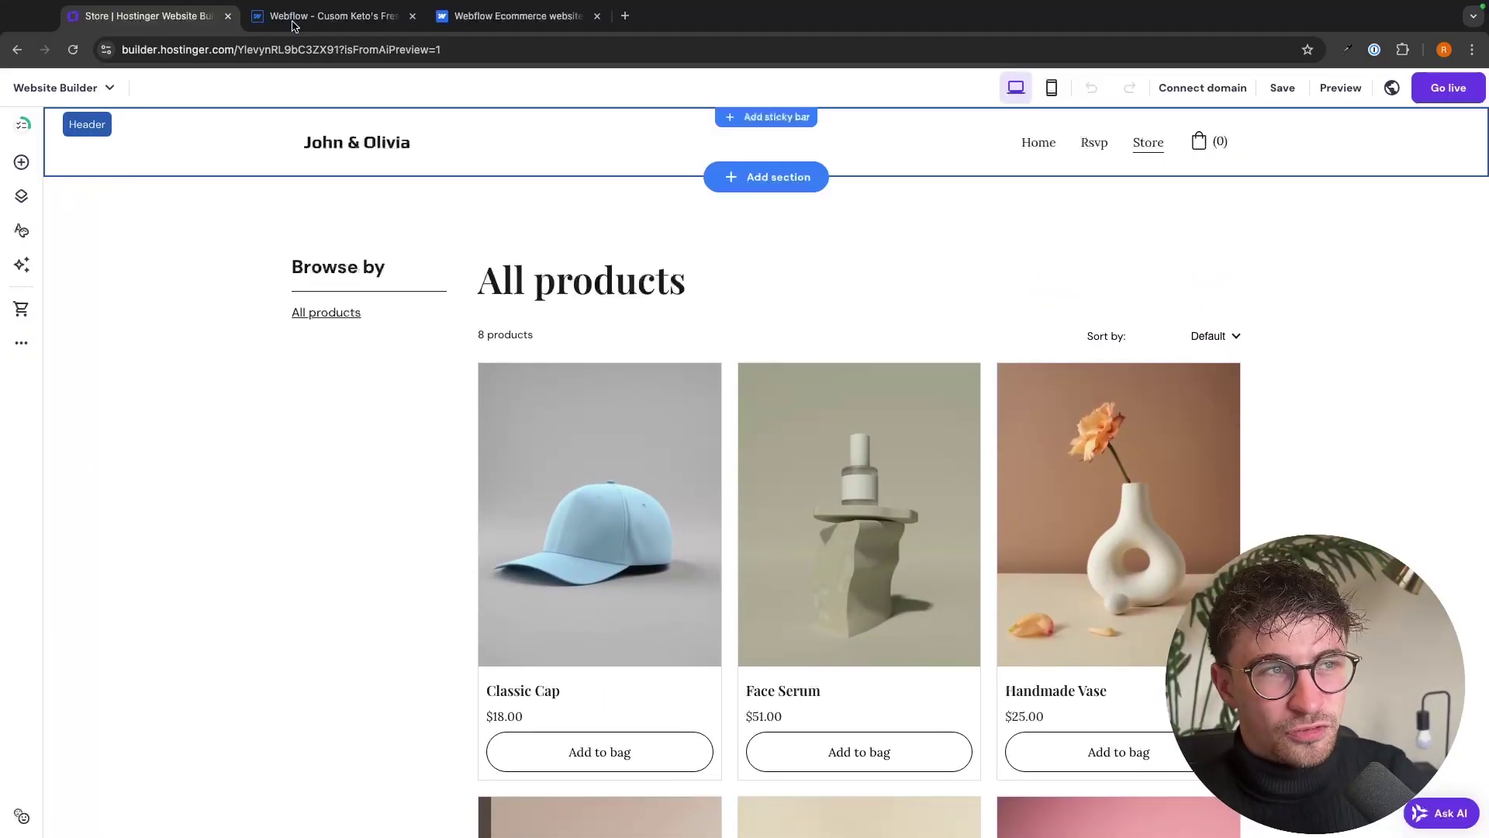
pyautogui.click(295, 22)
pyautogui.click(231, 25)
pyautogui.click(303, 24)
pyautogui.click(121, 24)
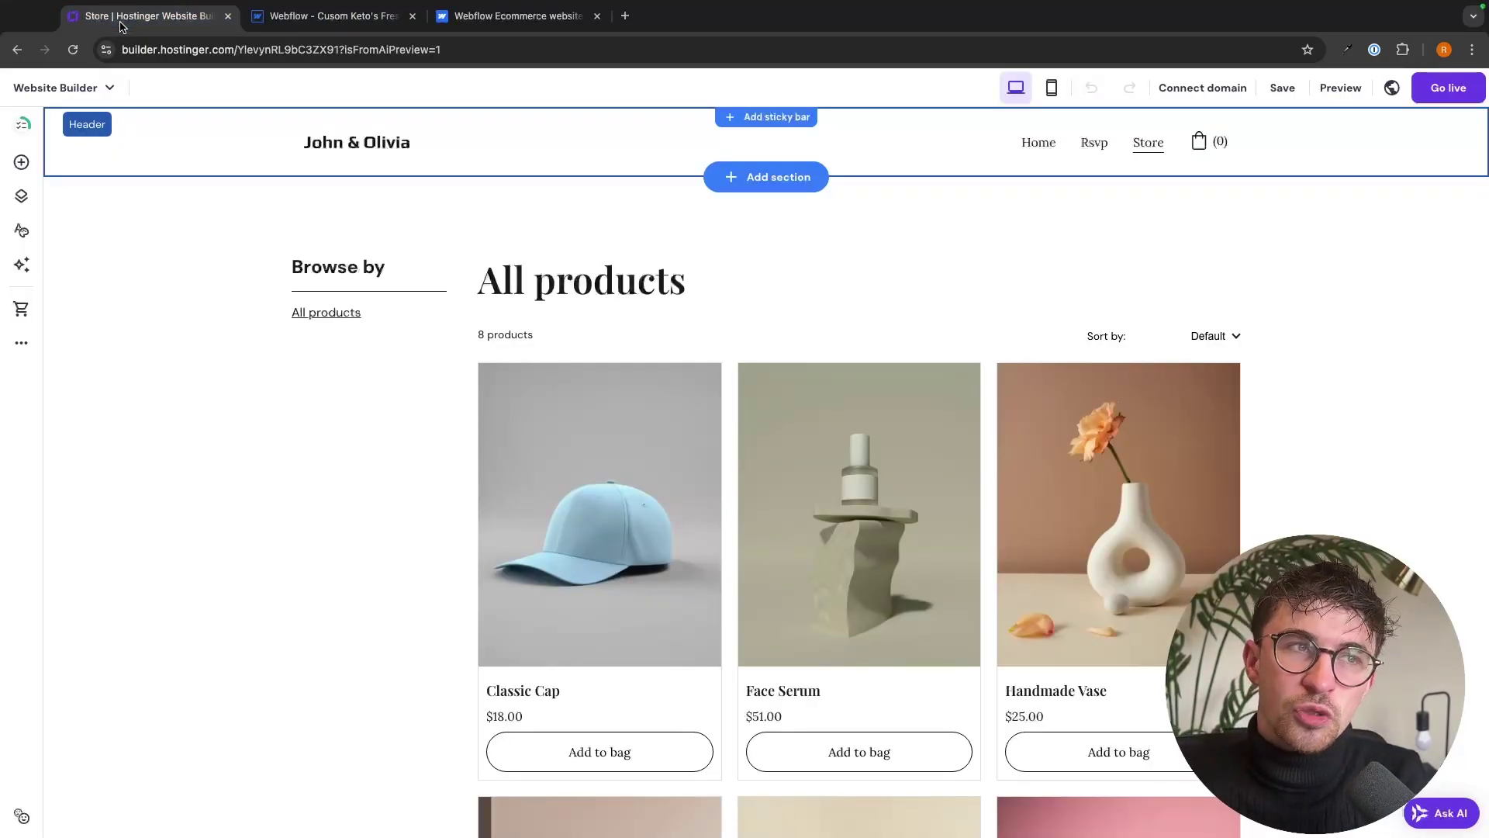
pyautogui.click(296, 16)
pyautogui.click(152, 16)
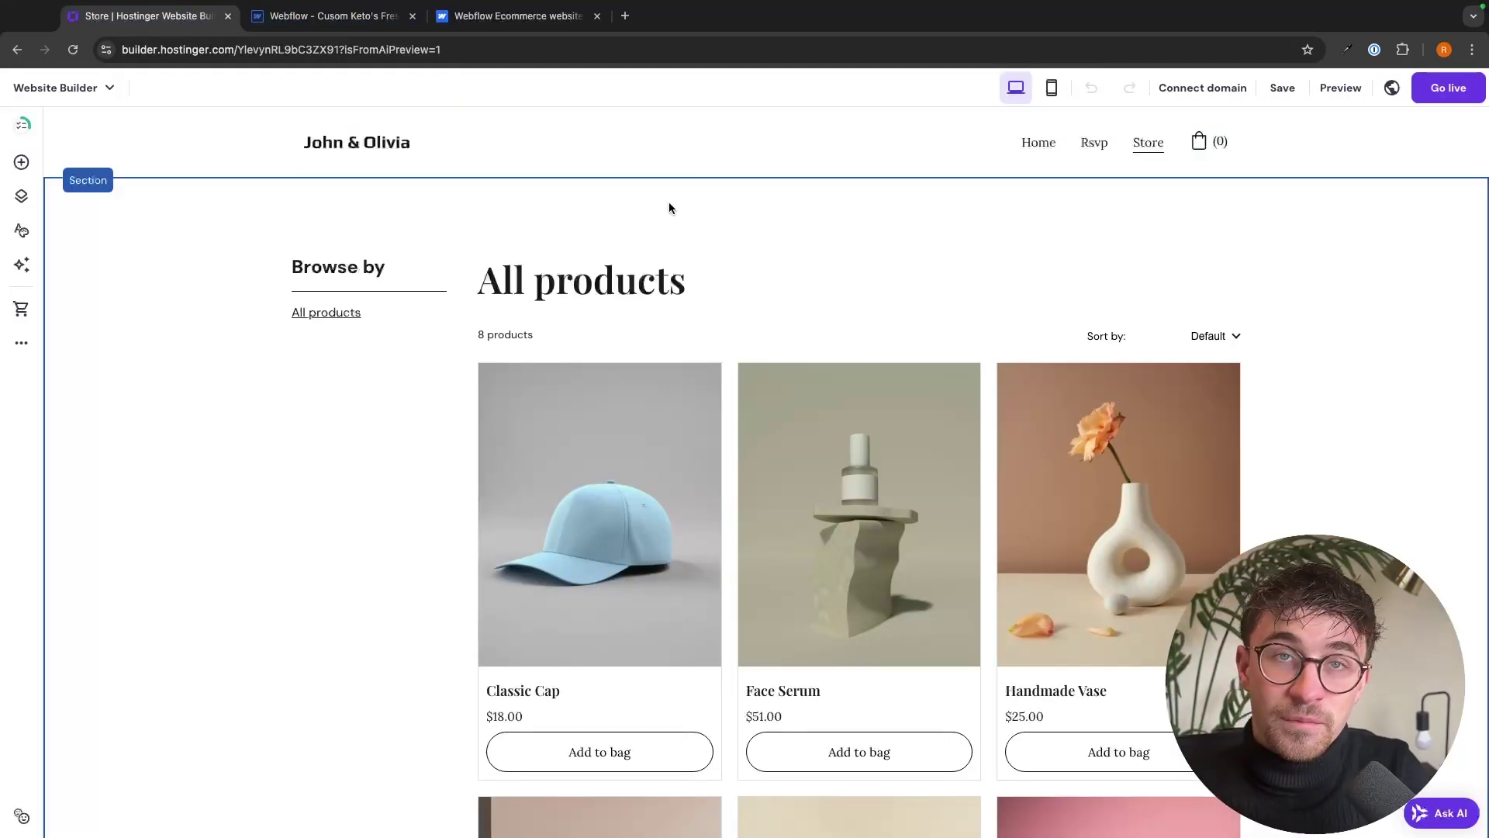